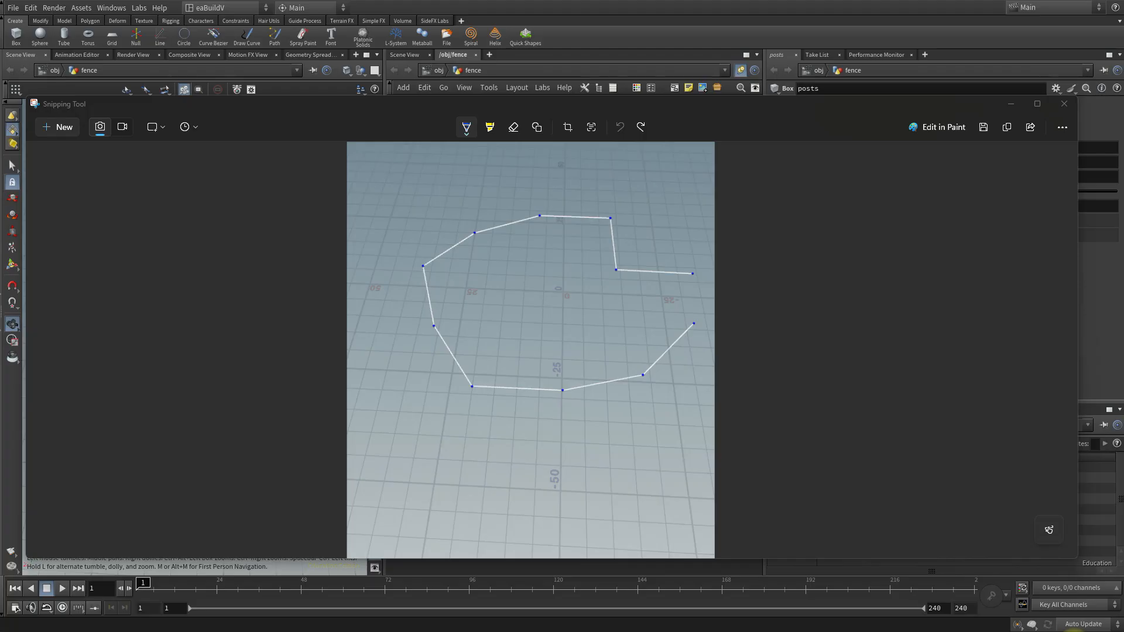
# Sketch hatched post squares on two adjacent lower points of the curve snip with dashes between them, and move the Snipping Tool away to return to Houdini.
pyautogui.click(26, 379)
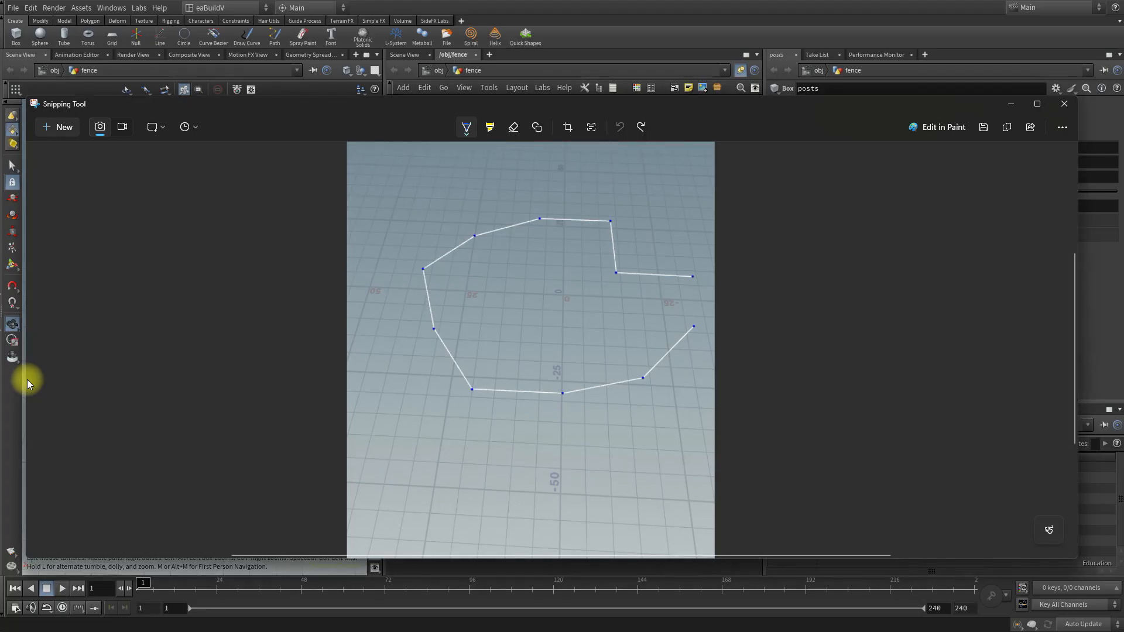
pyautogui.moveTo(461, 378)
pyautogui.mouseDown()
pyautogui.moveTo(478, 398)
pyautogui.moveTo(478, 378)
pyautogui.moveTo(453, 376)
pyautogui.mouseUp()
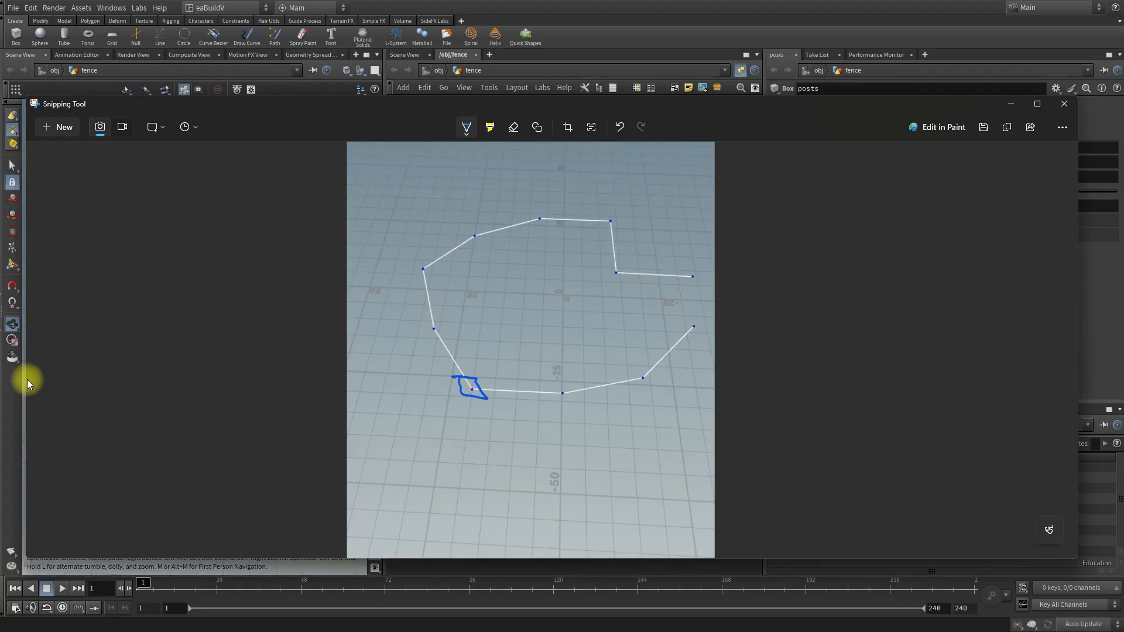
pyautogui.moveTo(553, 379)
pyautogui.mouseDown()
pyautogui.moveTo(576, 397)
pyautogui.moveTo(555, 381)
pyautogui.mouseUp()
pyautogui.moveTo(567, 380); pyautogui.dragTo(561, 393)
pyautogui.click(528, 391)
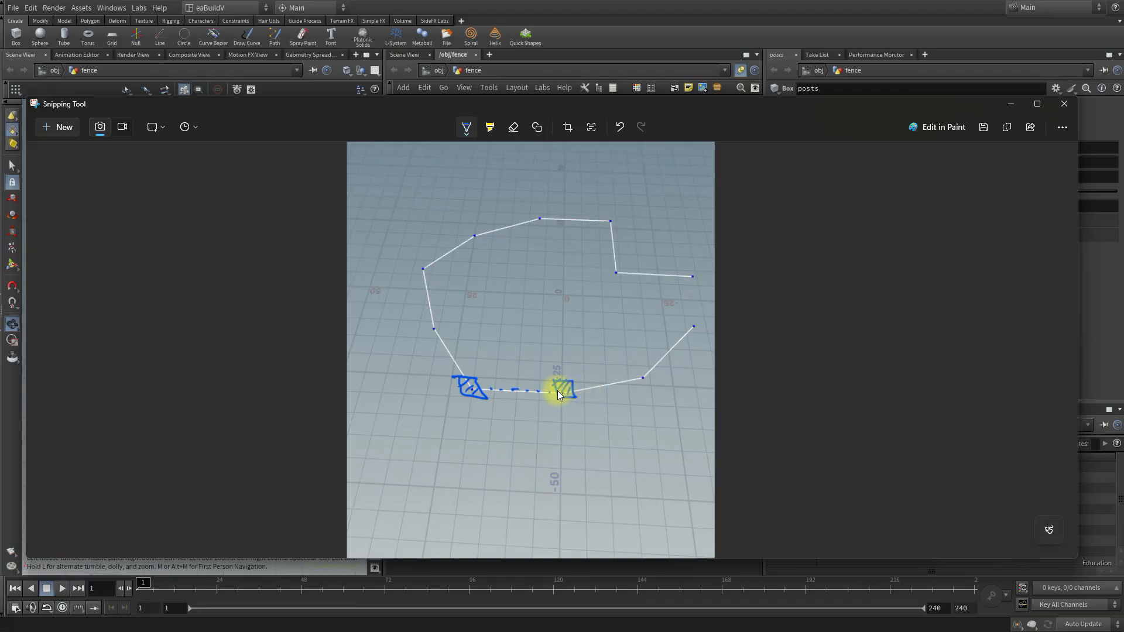
pyautogui.moveTo(560, 386); pyautogui.dragTo(566, 402)
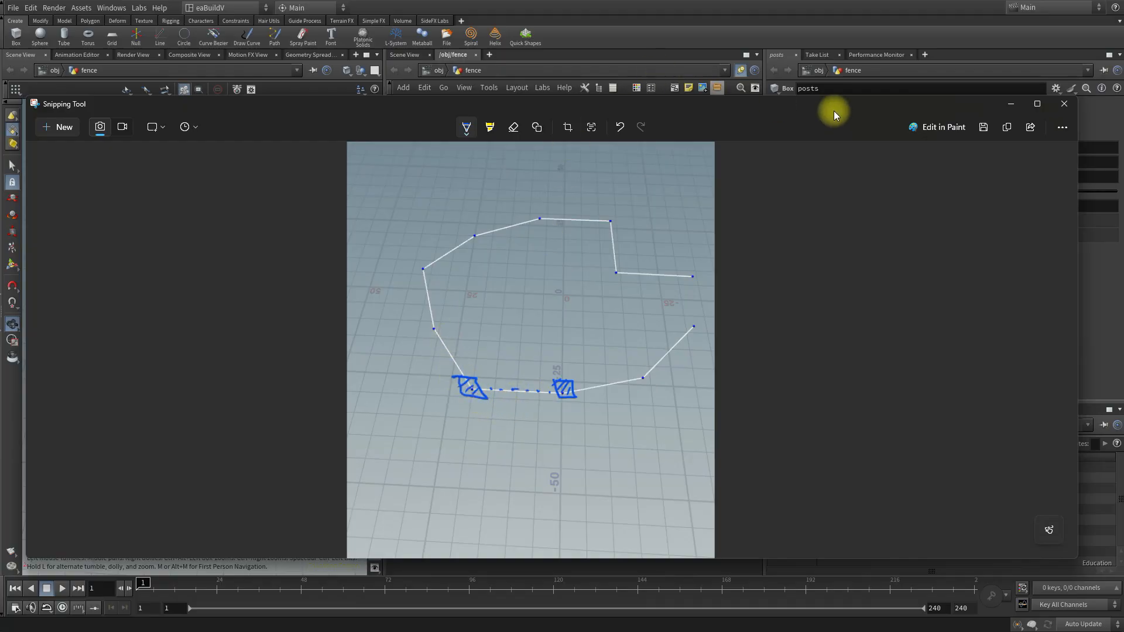
pyautogui.moveTo(838, 111); pyautogui.dragTo(0, 138)
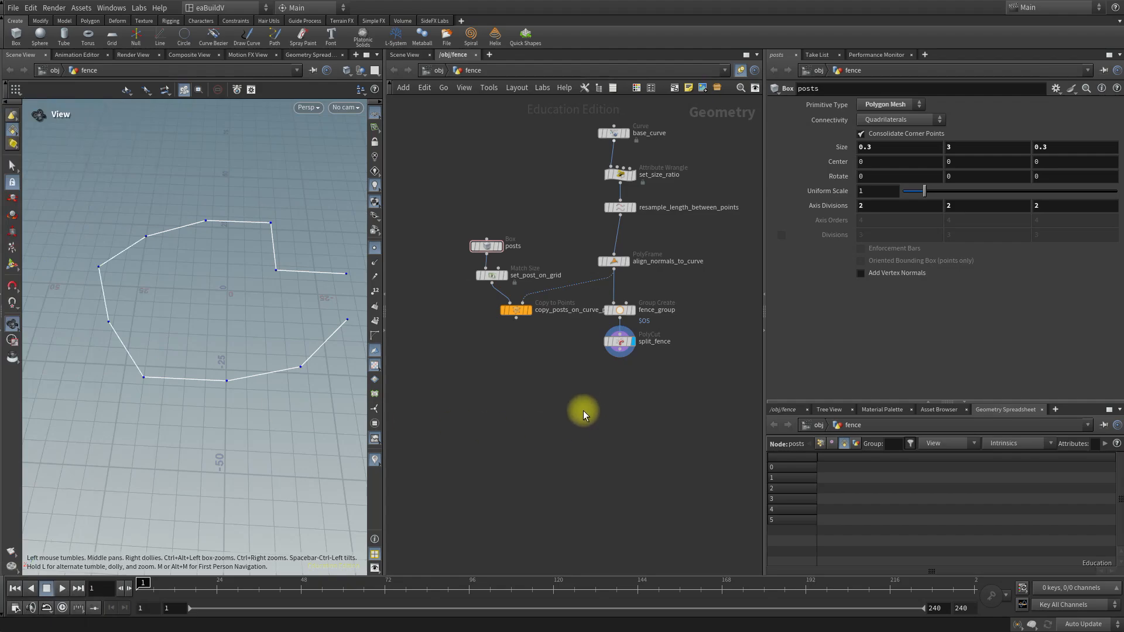
# Add a Box node beside split_fence and rename it picket.
pyautogui.moveTo(596, 408); pyautogui.dragTo(511, 382, button='middle')
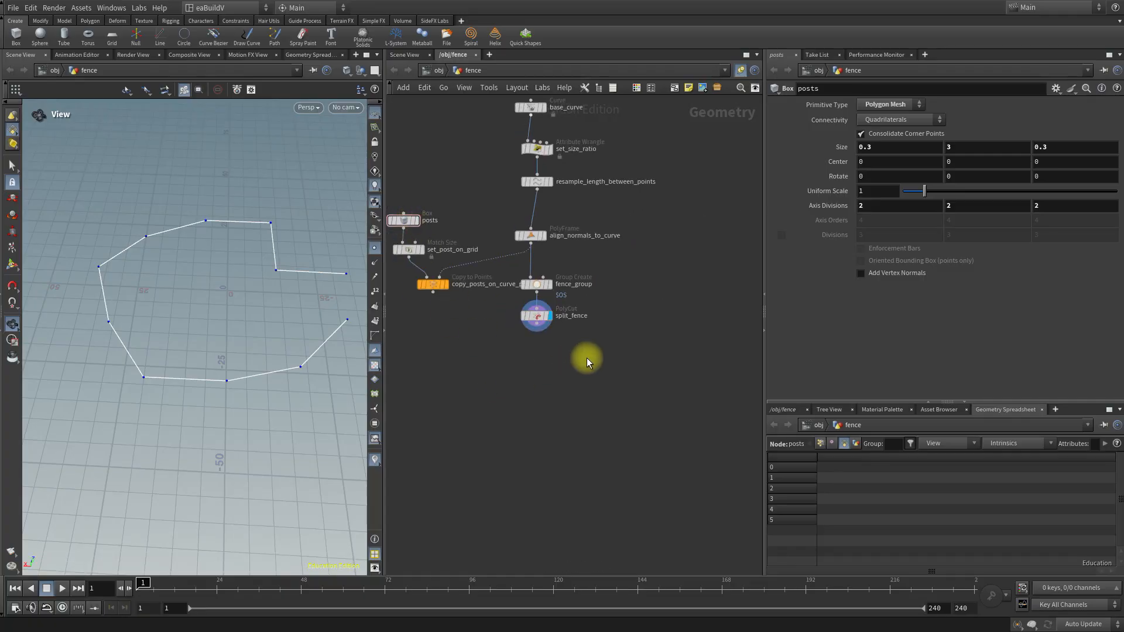
pyautogui.press('Tab')
pyautogui.write('box')
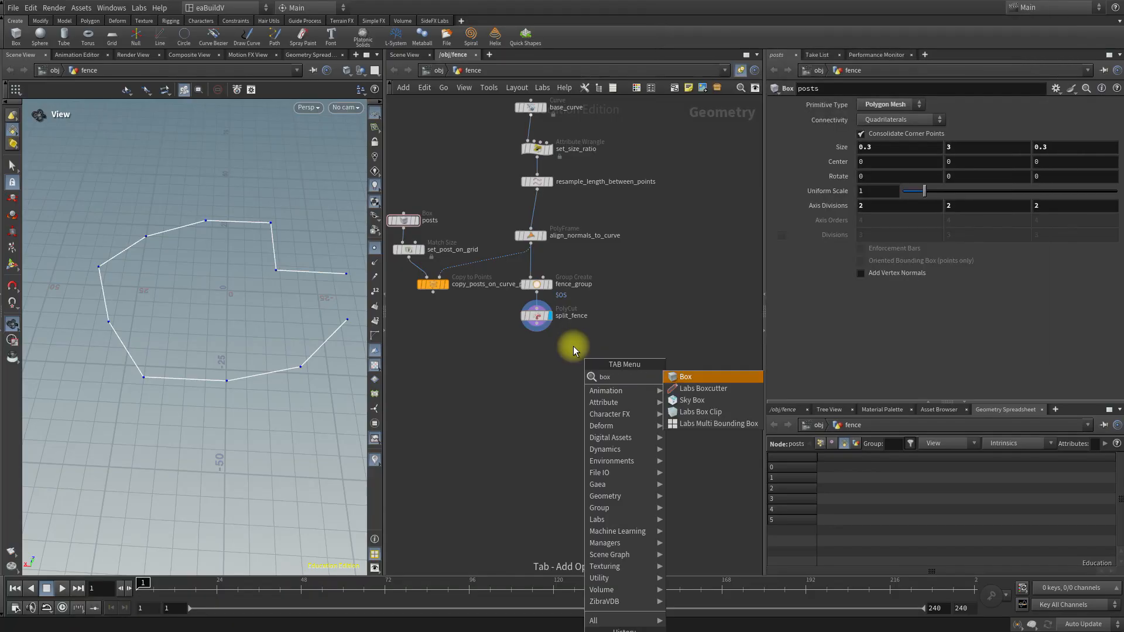
pyautogui.press('Return')
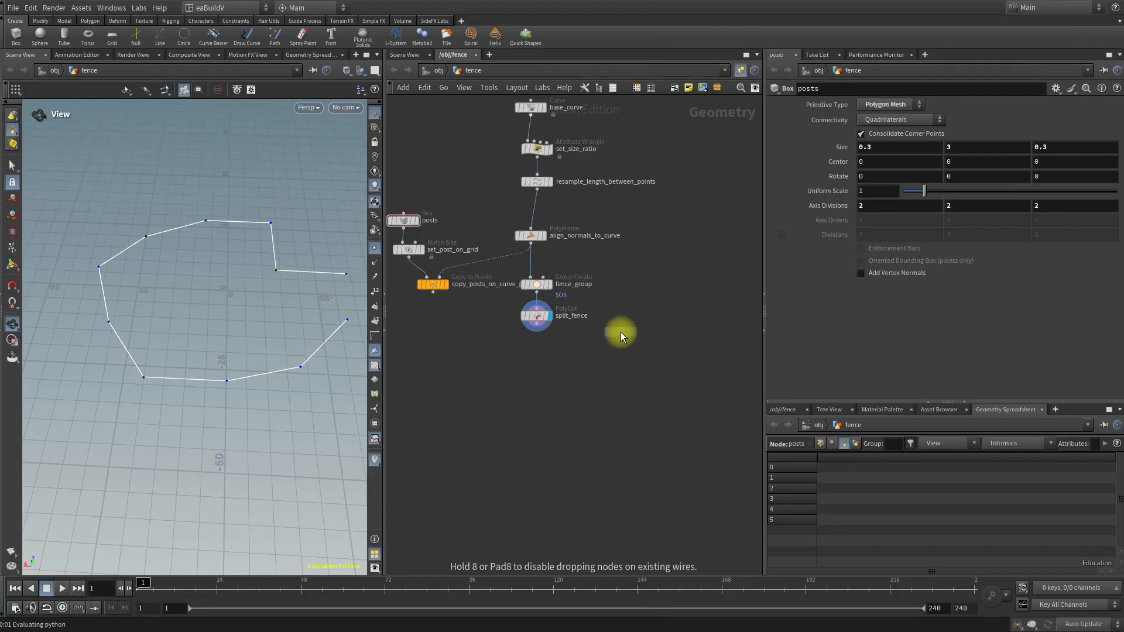
pyautogui.click(619, 341)
pyautogui.scroll(5, 628, 360)
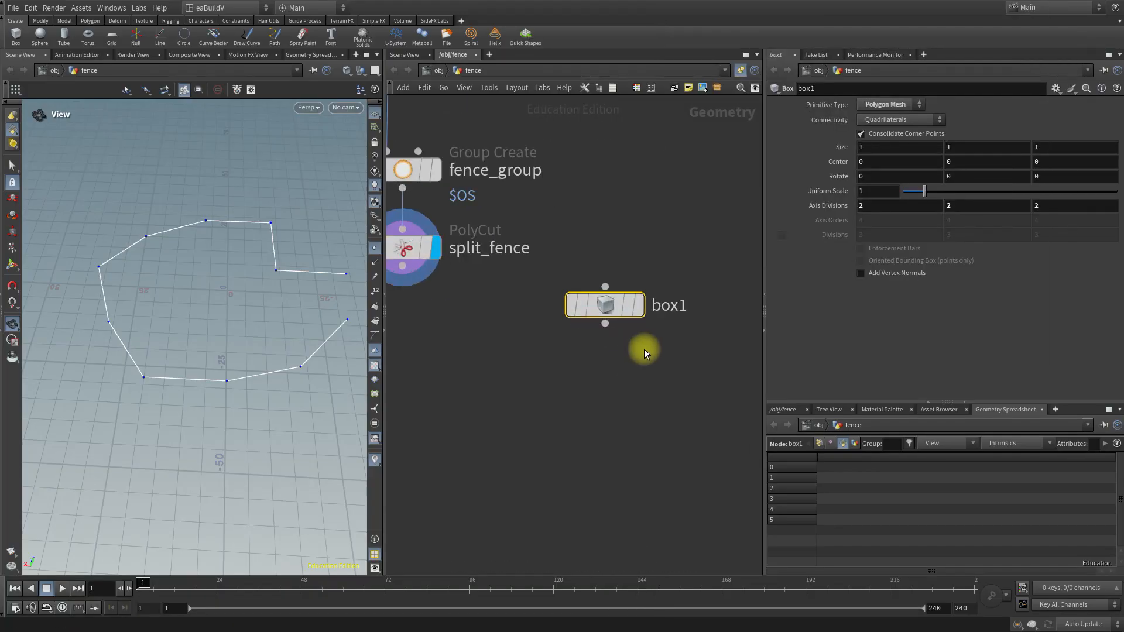
pyautogui.doubleClick(669, 306)
pyautogui.write('picket')
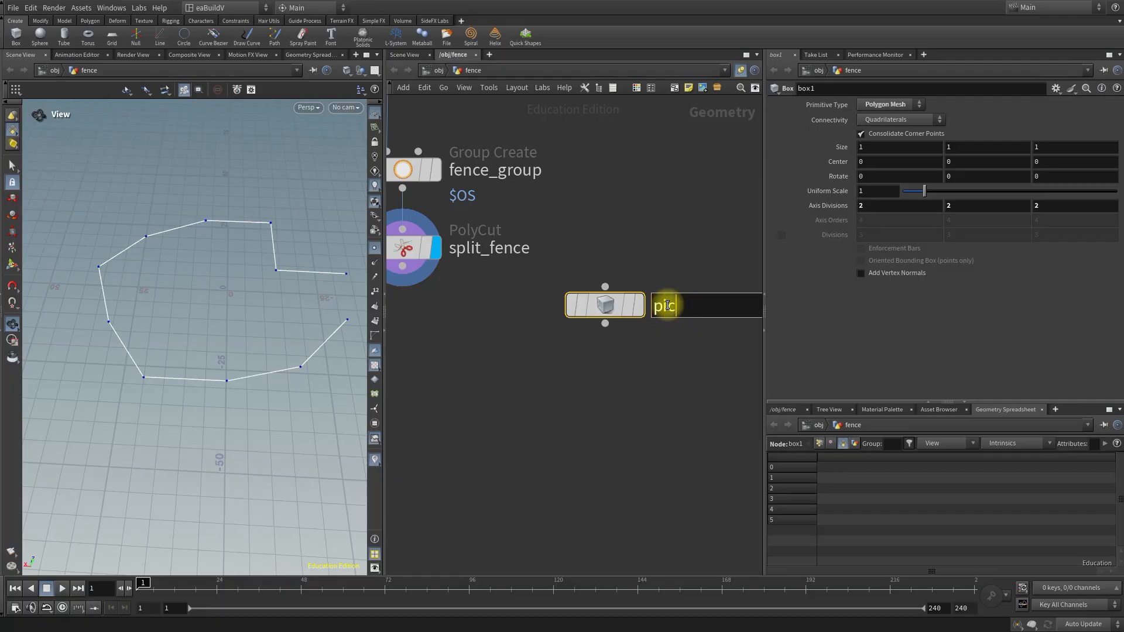
pyautogui.press('Return')
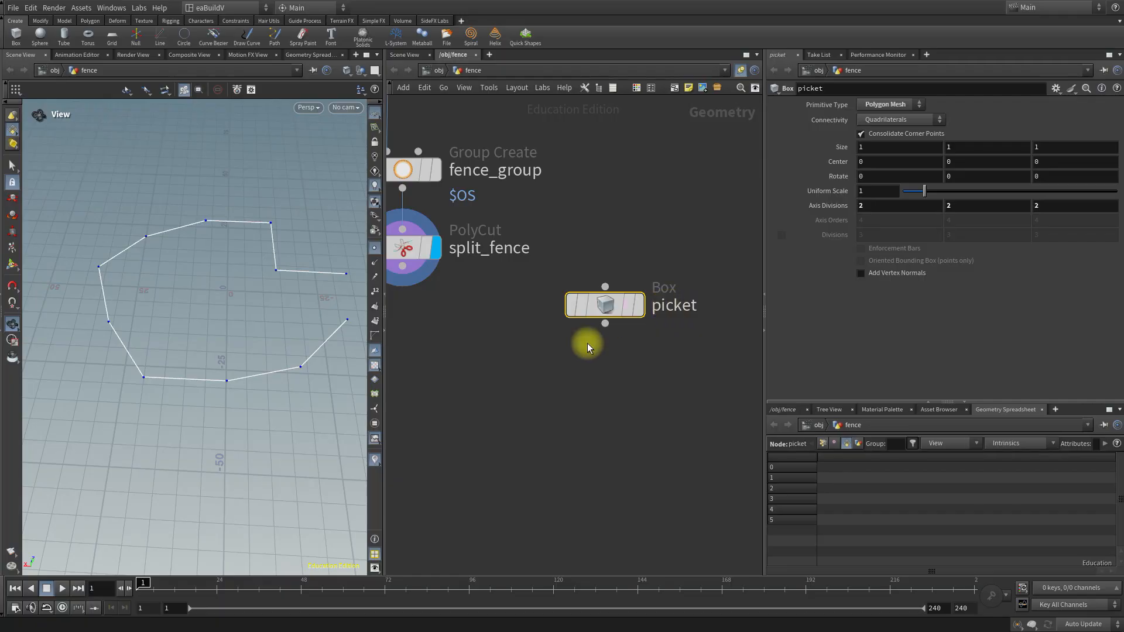
# Display the picket box in the viewport, framed and with point display turned off.
pyautogui.scroll(-2, 593, 350)
pyautogui.moveTo(616, 363); pyautogui.dragTo(635, 322, button='middle')
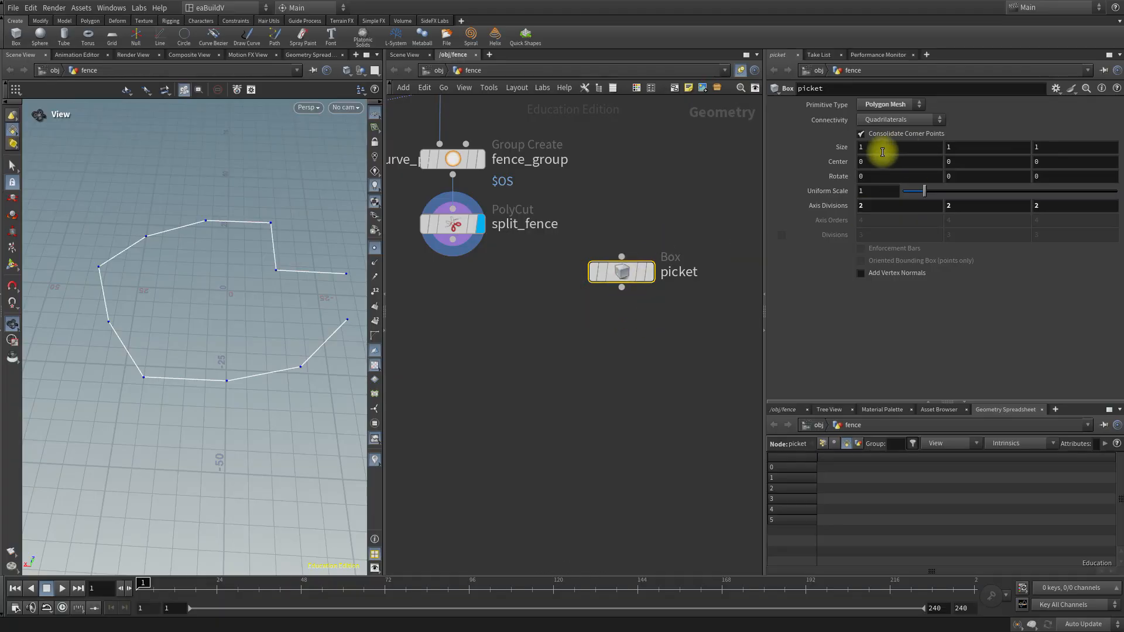
pyautogui.click(653, 273)
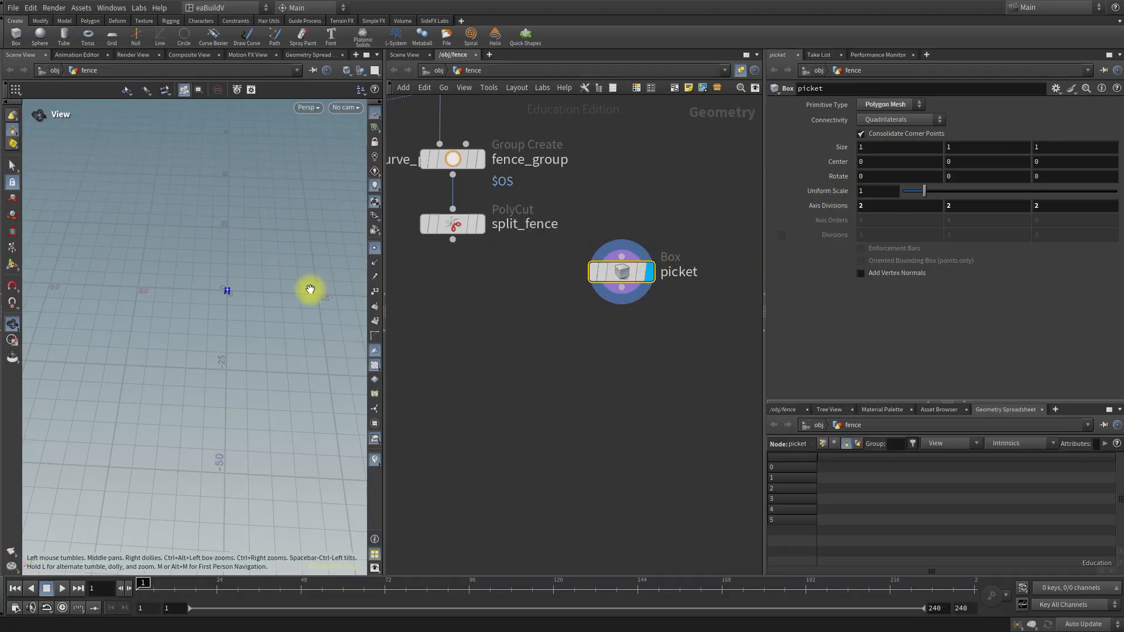
pyautogui.click(375, 248)
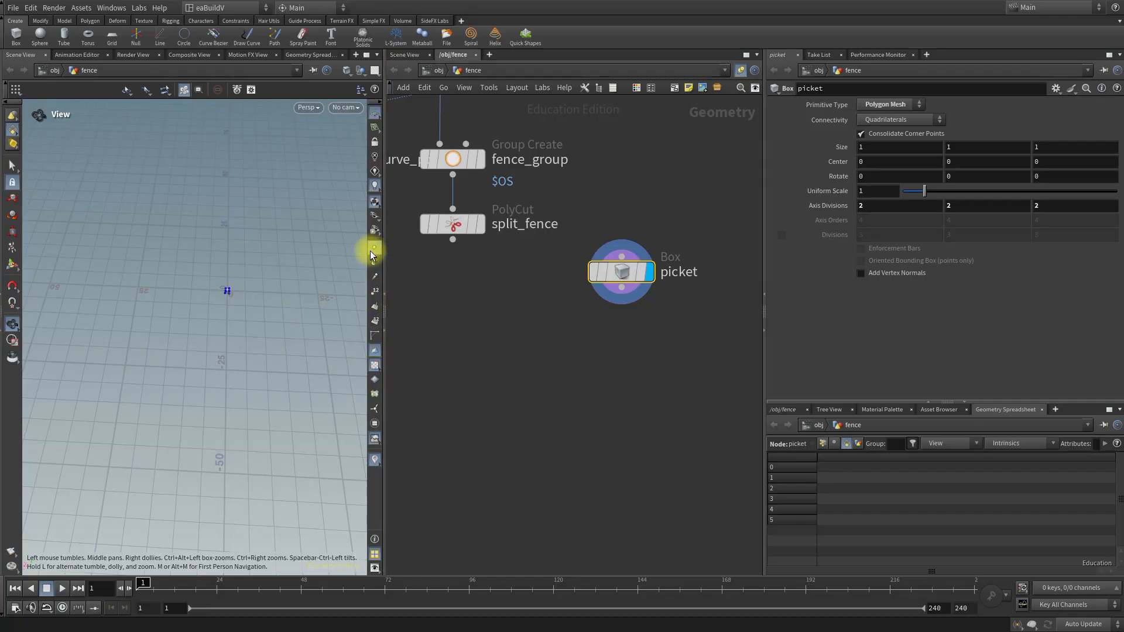
pyautogui.hotkey('space', 'f')
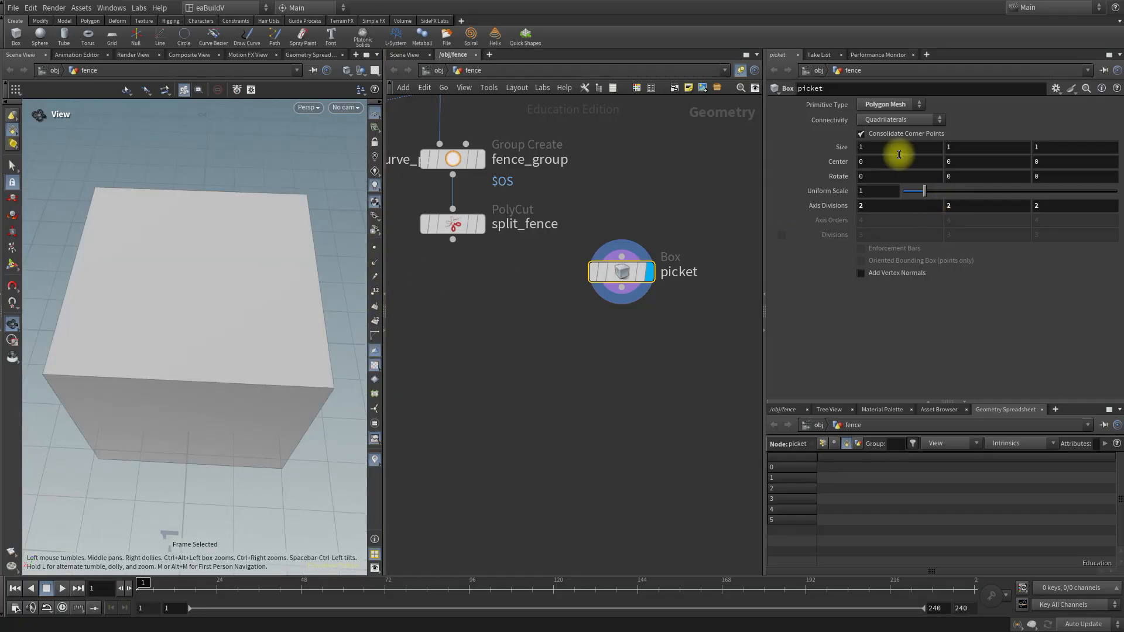
# Set the picket box's size to 0.25 in X, 2 in Y and 0.4 in Z.
pyautogui.moveTo(895, 150); pyautogui.dragTo(812, 146)
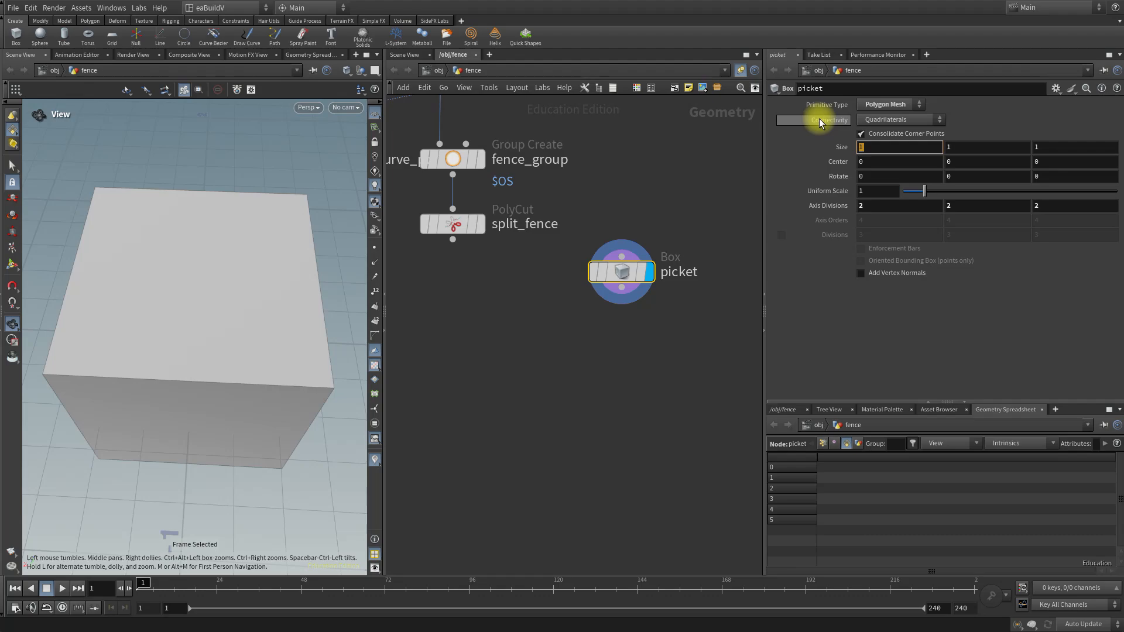
pyautogui.write('0.25')
pyautogui.press('Tab')
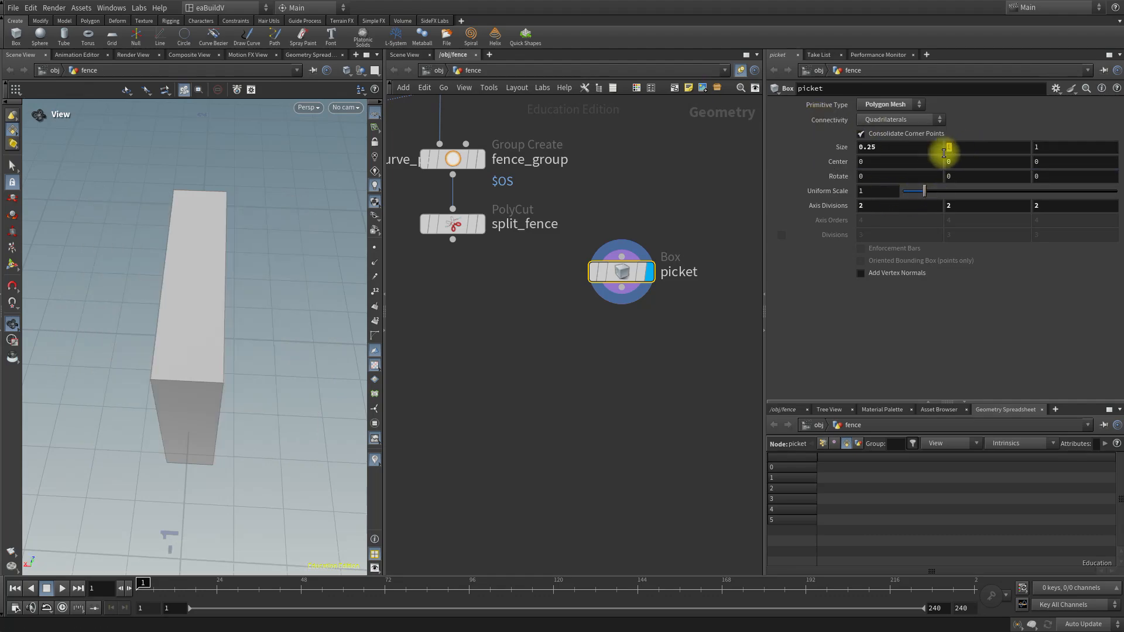
pyautogui.write('2')
pyautogui.press('Return')
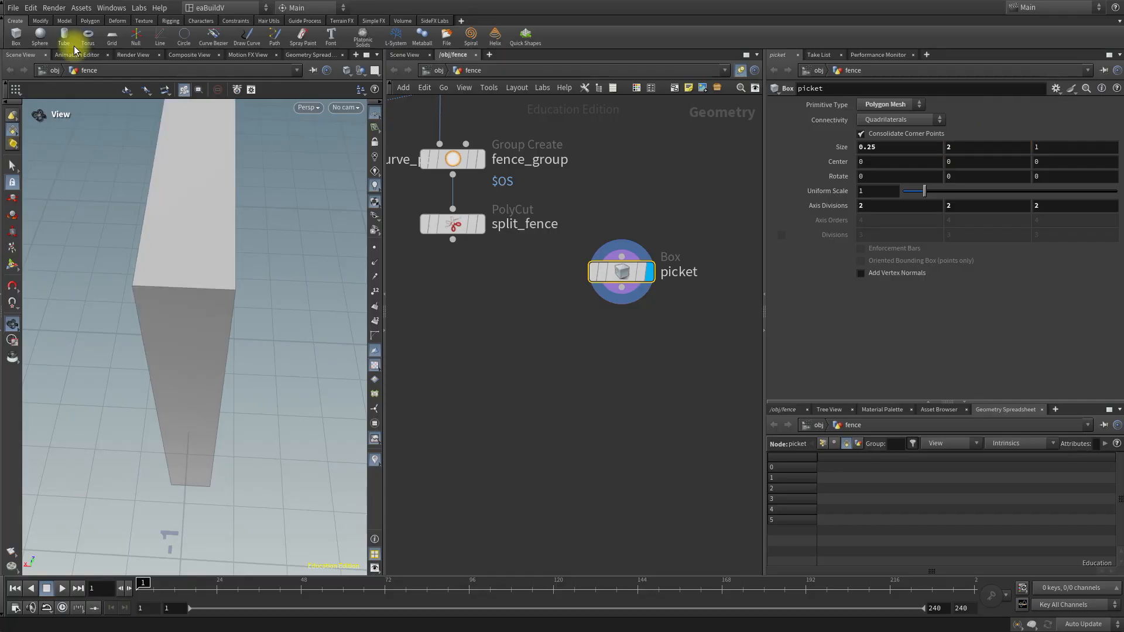
pyautogui.scroll(-3, 117, 342)
pyautogui.scroll(-2, 569, 149)
pyautogui.click(1045, 148)
pyautogui.write('0.4')
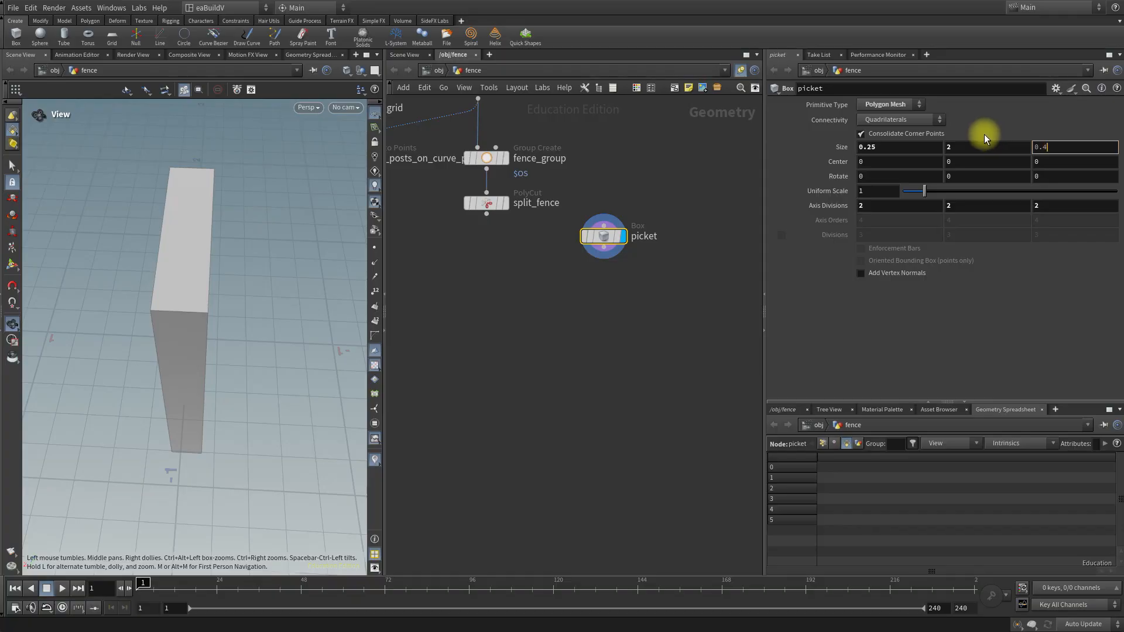
pyautogui.press('Return')
pyautogui.moveTo(206, 372); pyautogui.dragTo(171, 335)
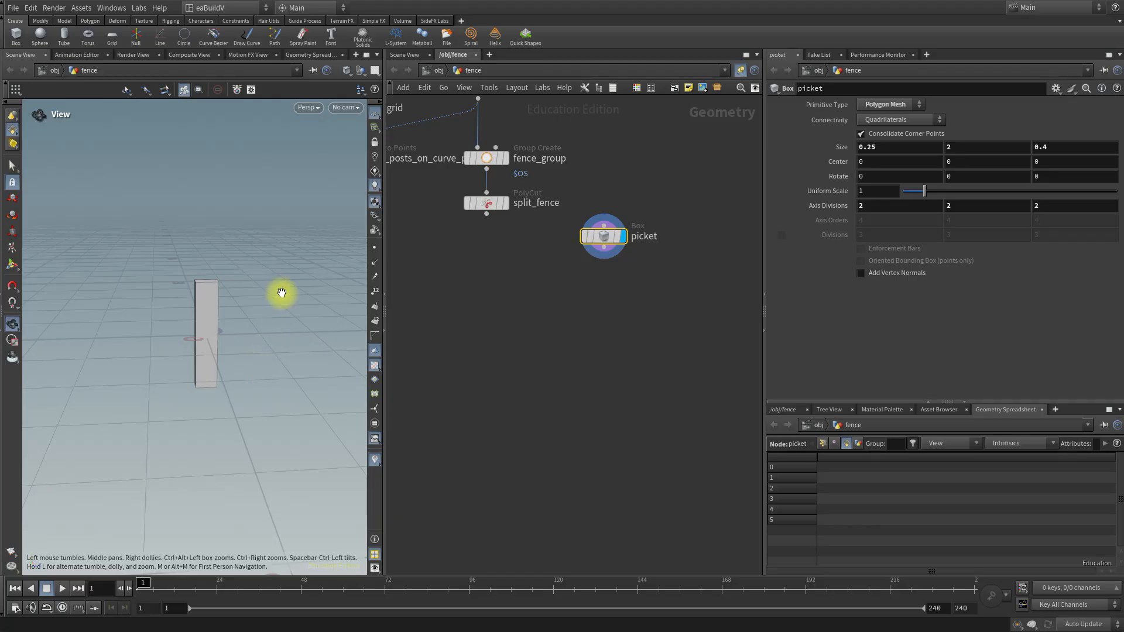
# Add a Match Size node below picket, wire the picket output into its first input and display it.
pyautogui.press('Tab')
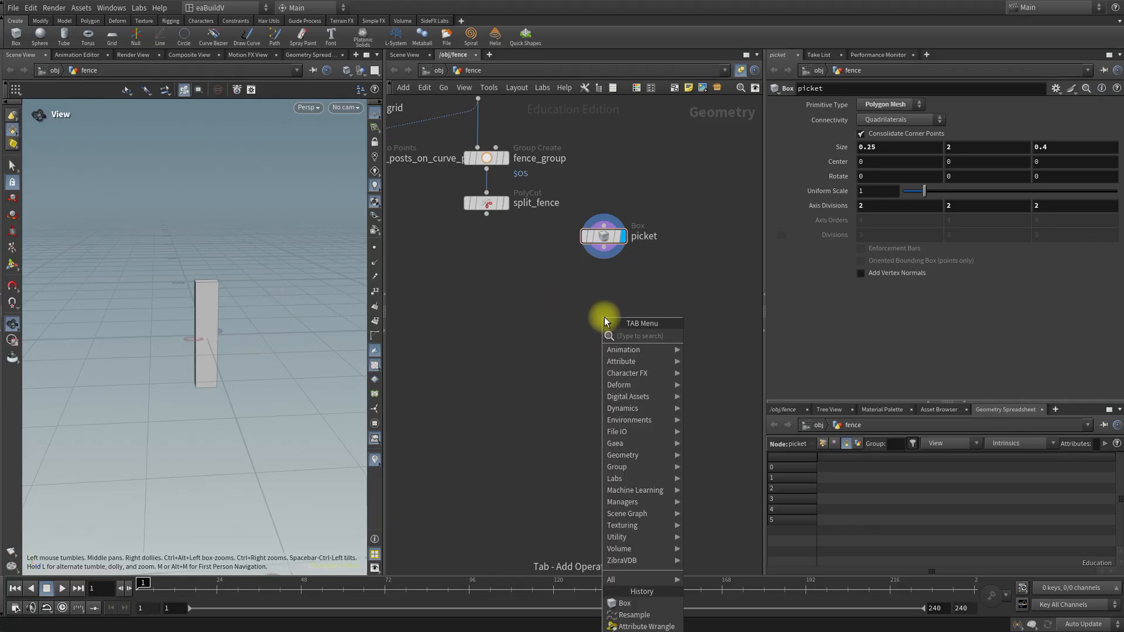
pyautogui.write('axis')
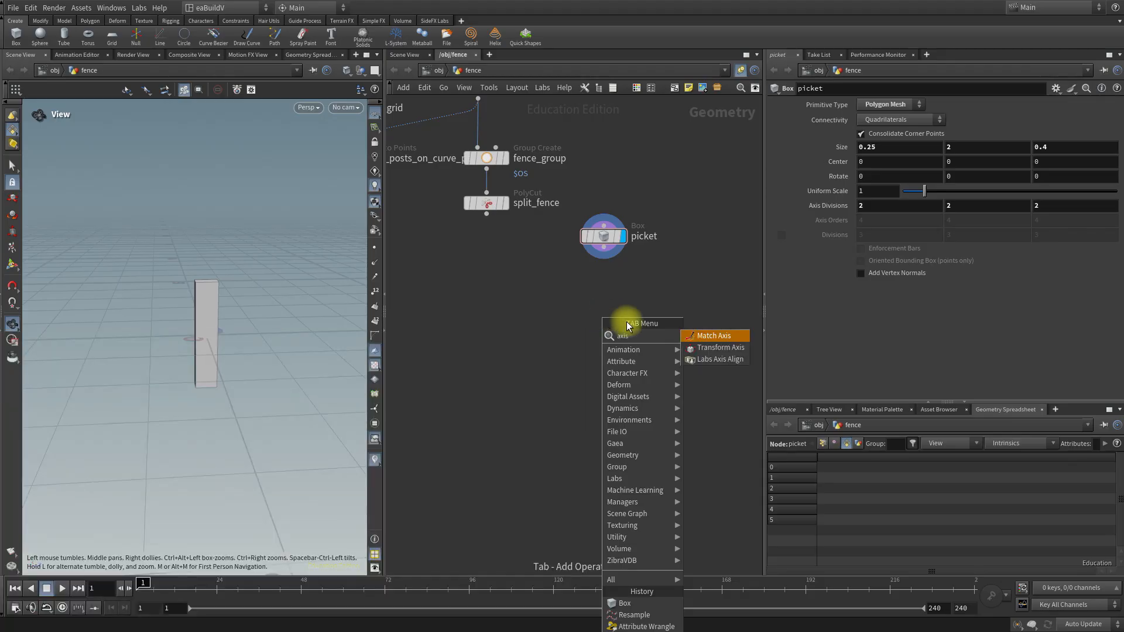
pyautogui.click(718, 360)
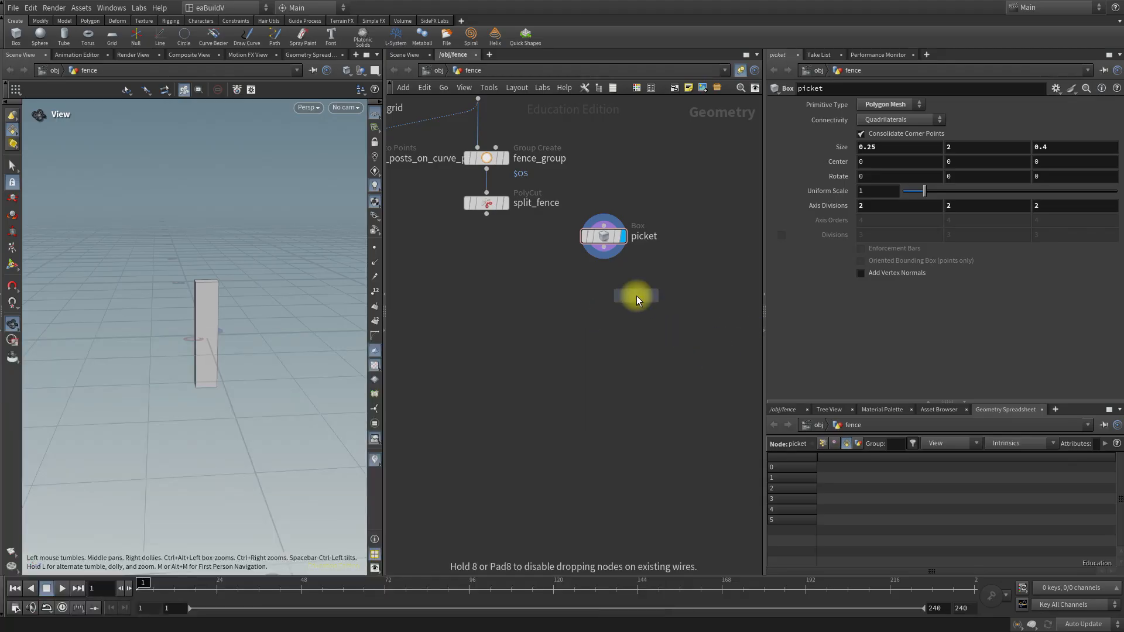
pyautogui.click(605, 294)
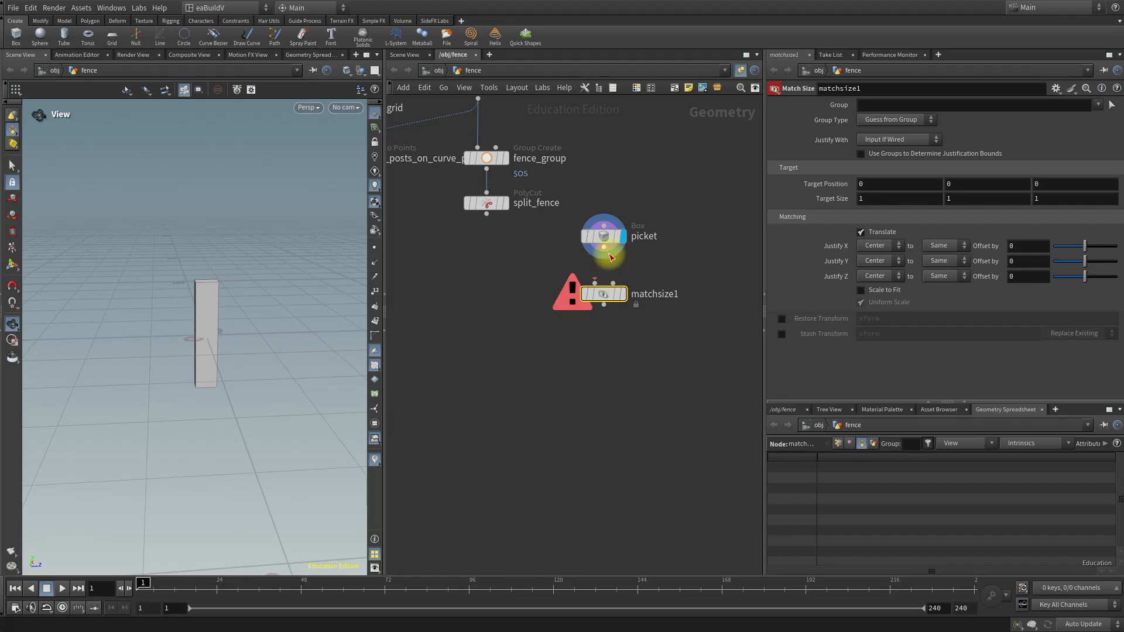
pyautogui.moveTo(604, 249); pyautogui.dragTo(596, 285)
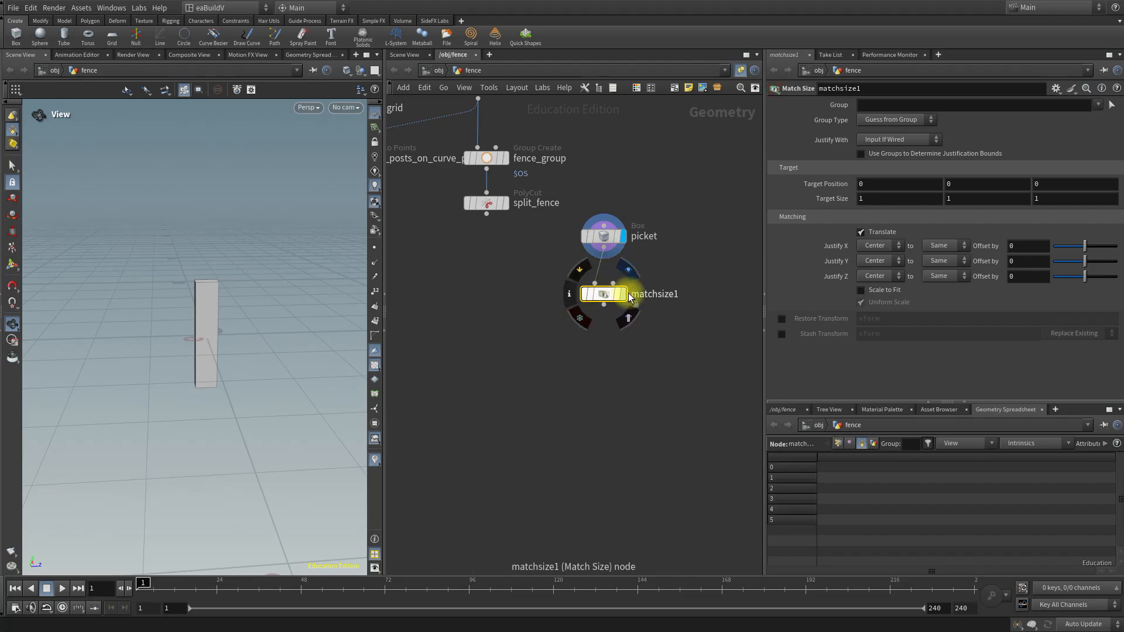
pyautogui.click(624, 295)
pyautogui.moveTo(607, 295); pyautogui.dragTo(609, 285)
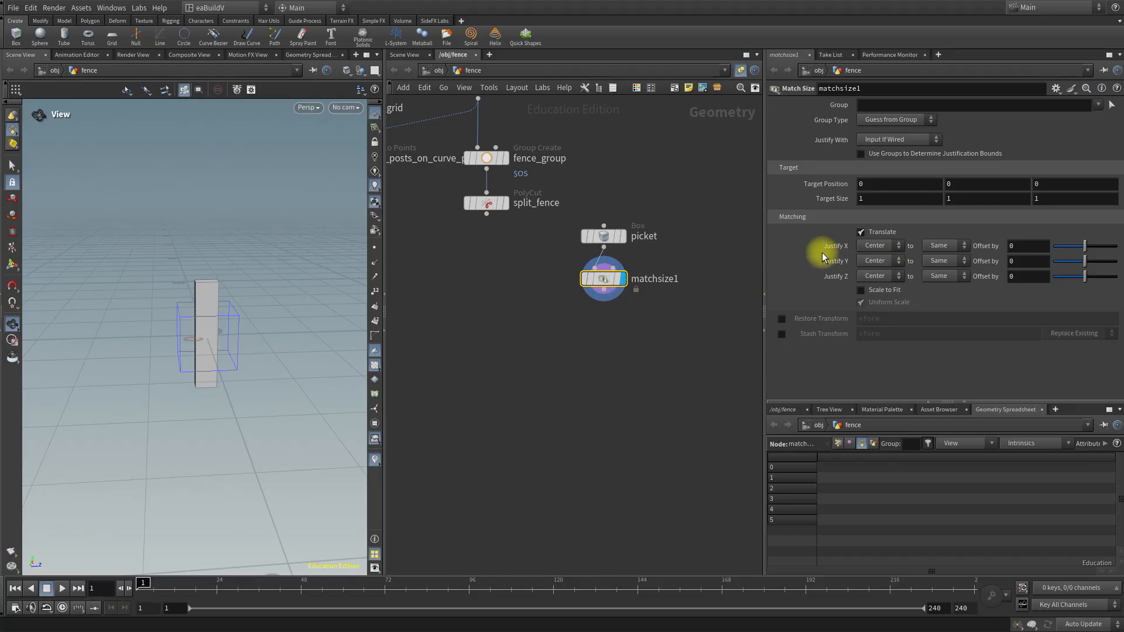
# Set the Match Size node's Justify Y to Min and rename the node position_picket_on_grid.
pyautogui.click(898, 262)
pyautogui.click(878, 280)
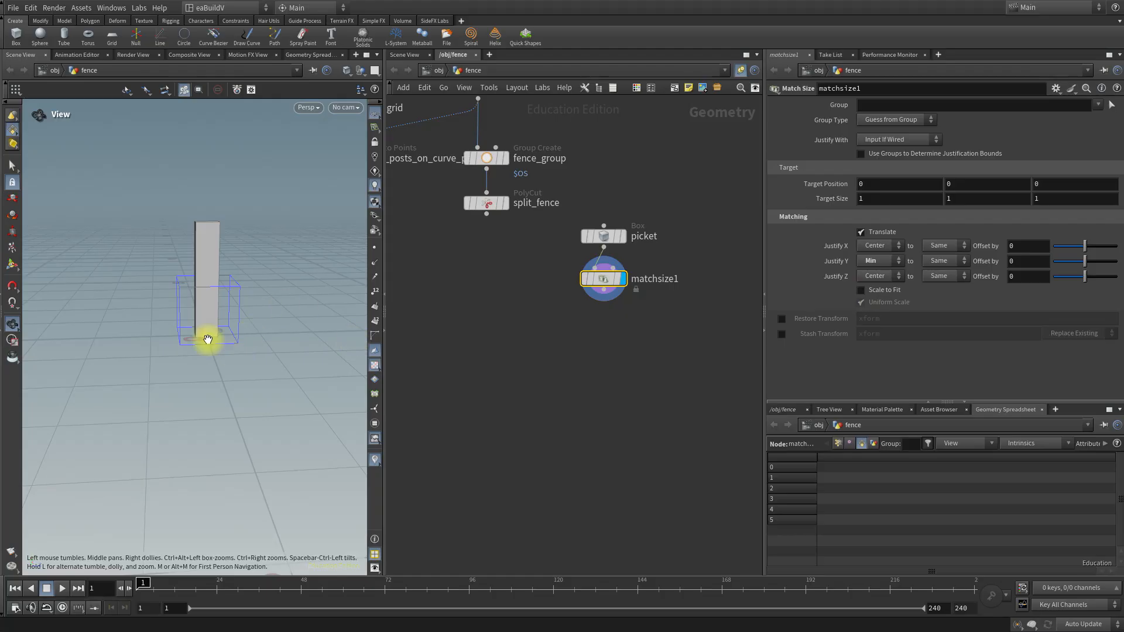
pyautogui.doubleClick(665, 279)
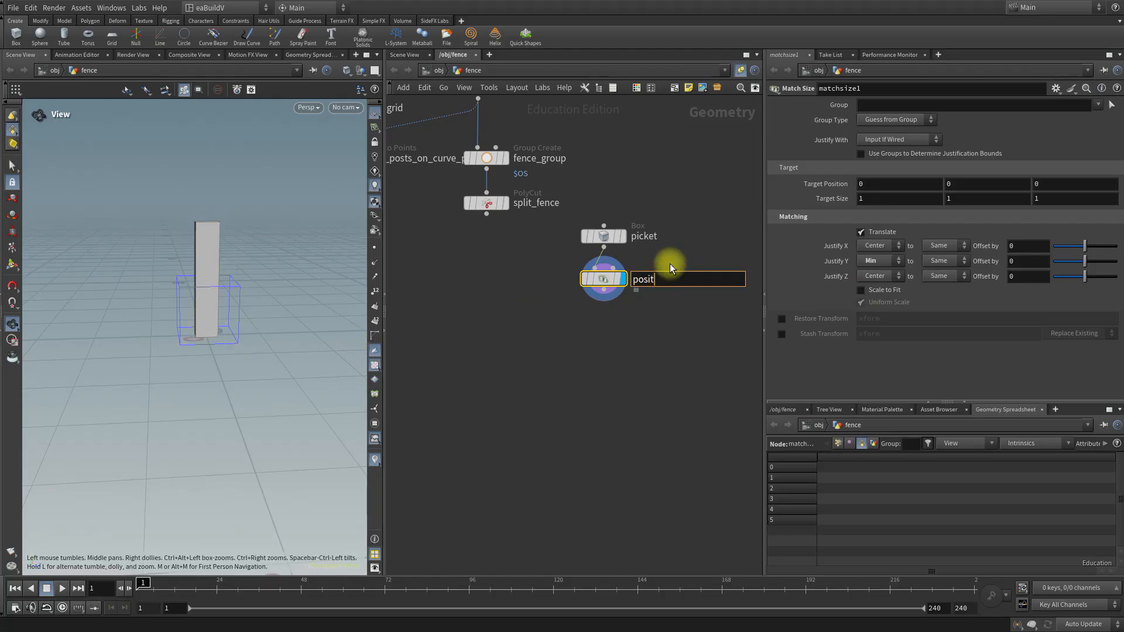
pyautogui.write('position_picket_on_grid')
pyautogui.press('Return')
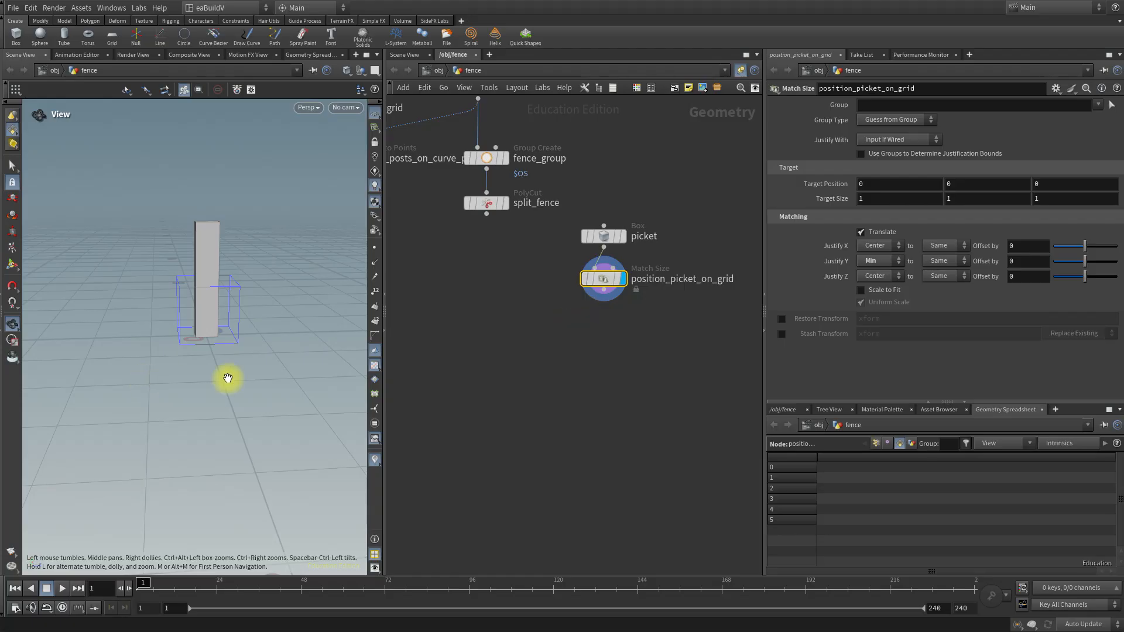
# Display split_fence in the viewport, framed and with points and primitive numbers turned on.
pyautogui.moveTo(535, 324); pyautogui.dragTo(594, 347, button='middle')
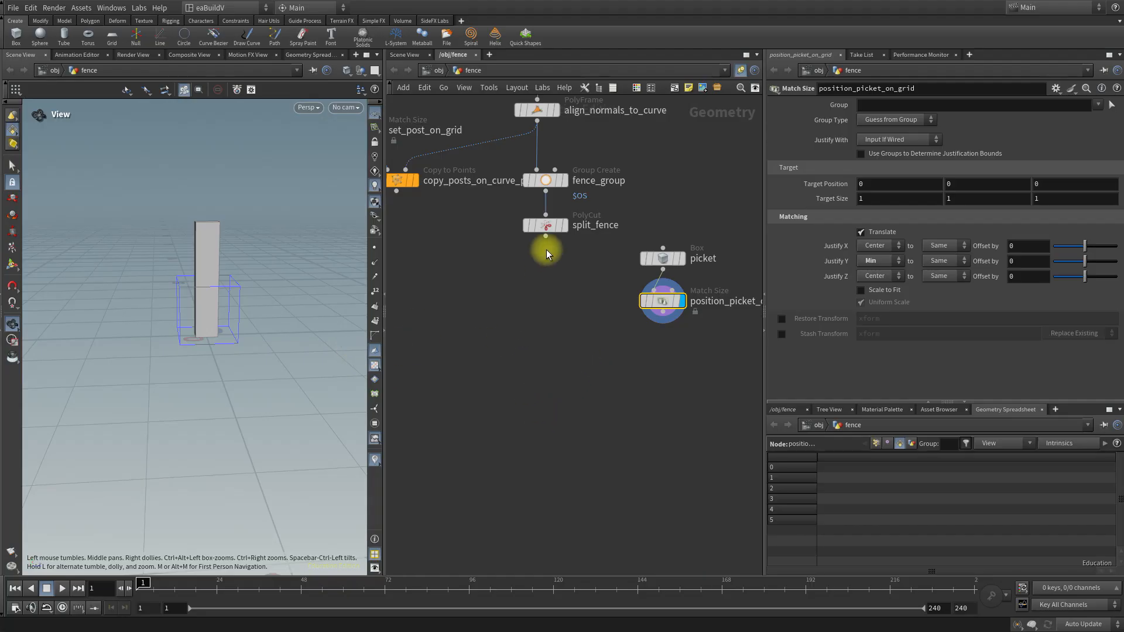
pyautogui.click(565, 226)
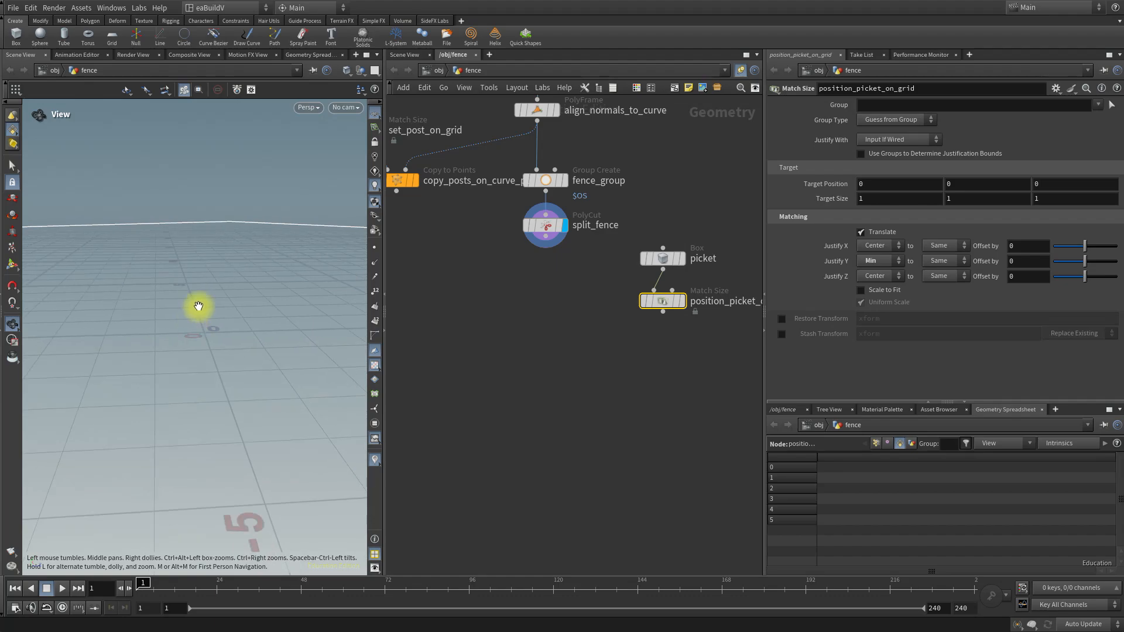
pyautogui.press('f')
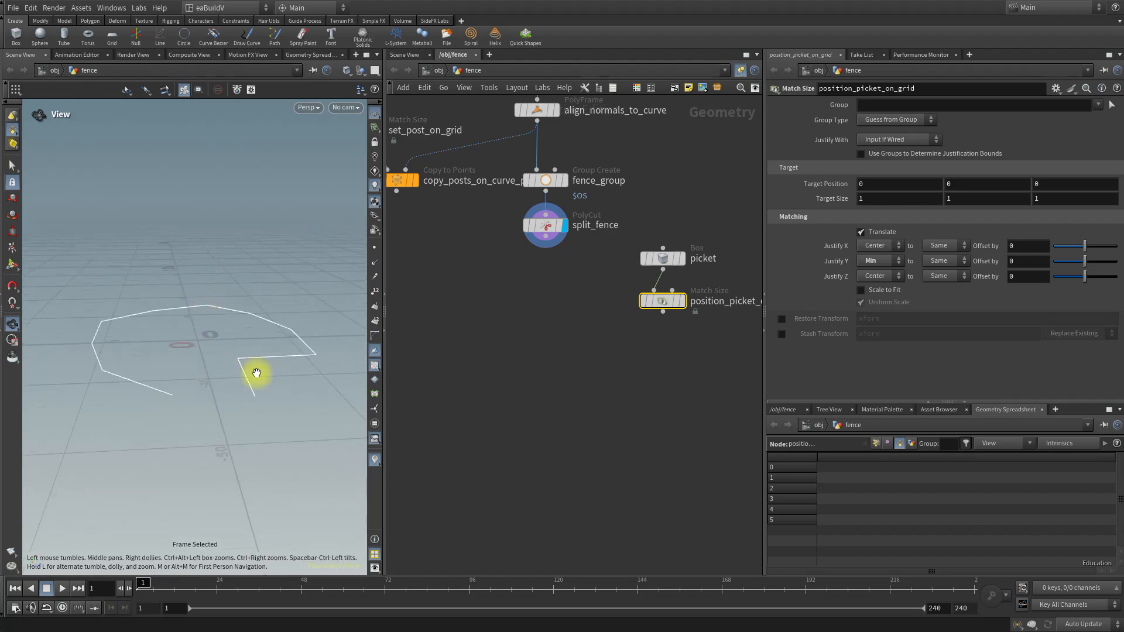
pyautogui.click(374, 252)
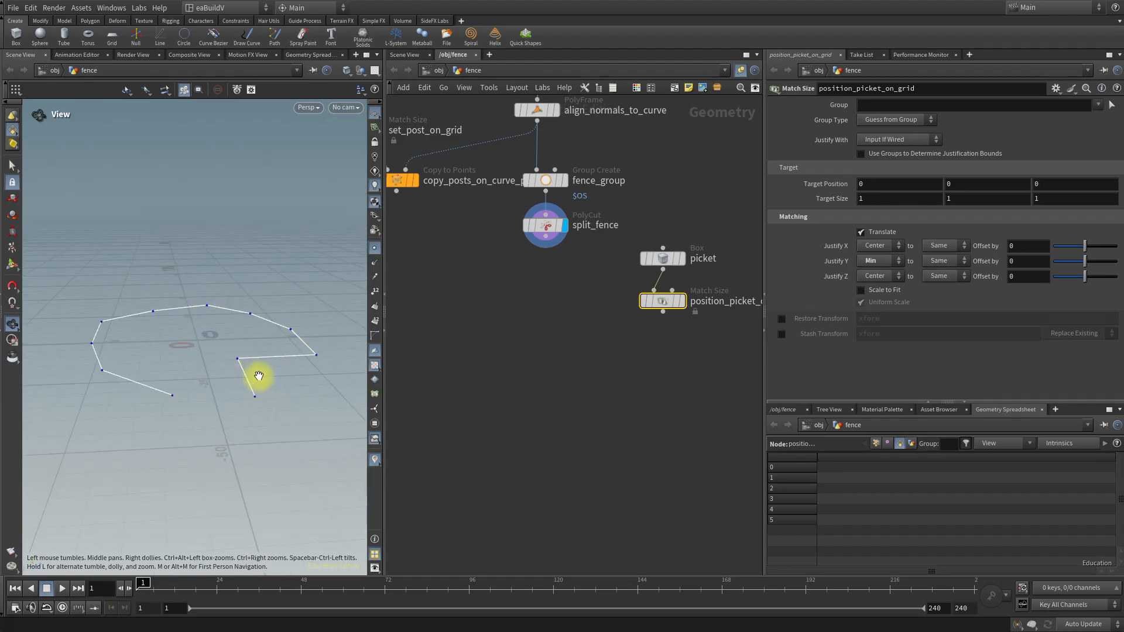
pyautogui.click(374, 321)
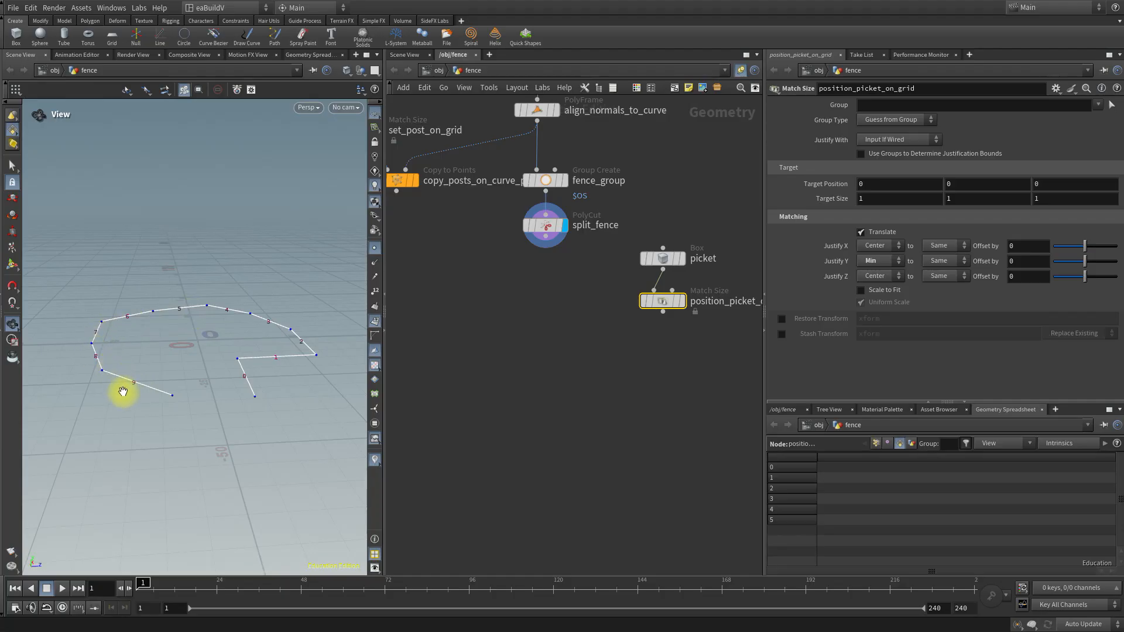
# Add a For-Each Primitive loop below split_fence, wired to its output.
pyautogui.click(527, 381)
pyautogui.press('Tab')
pyautogui.write('foreach')
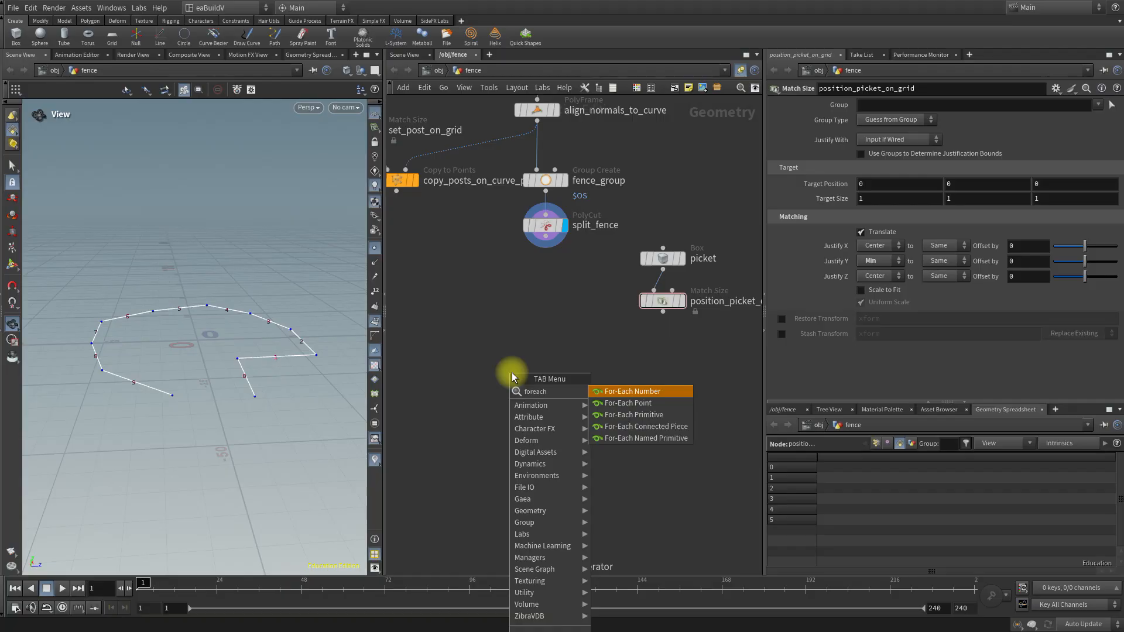
pyautogui.click(643, 416)
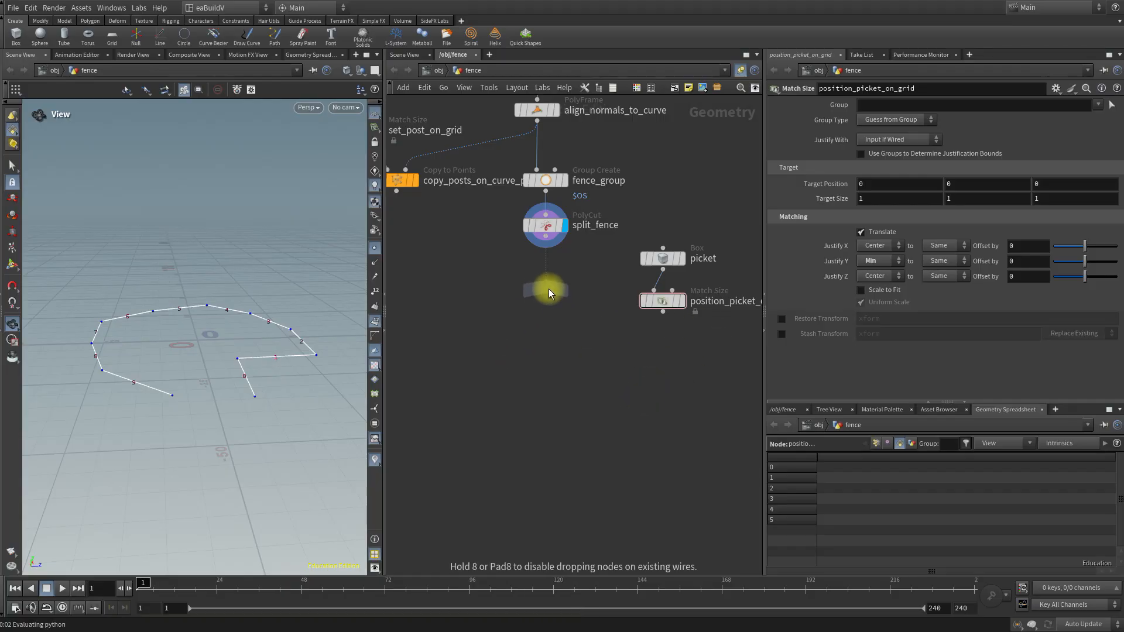
pyautogui.click(550, 289)
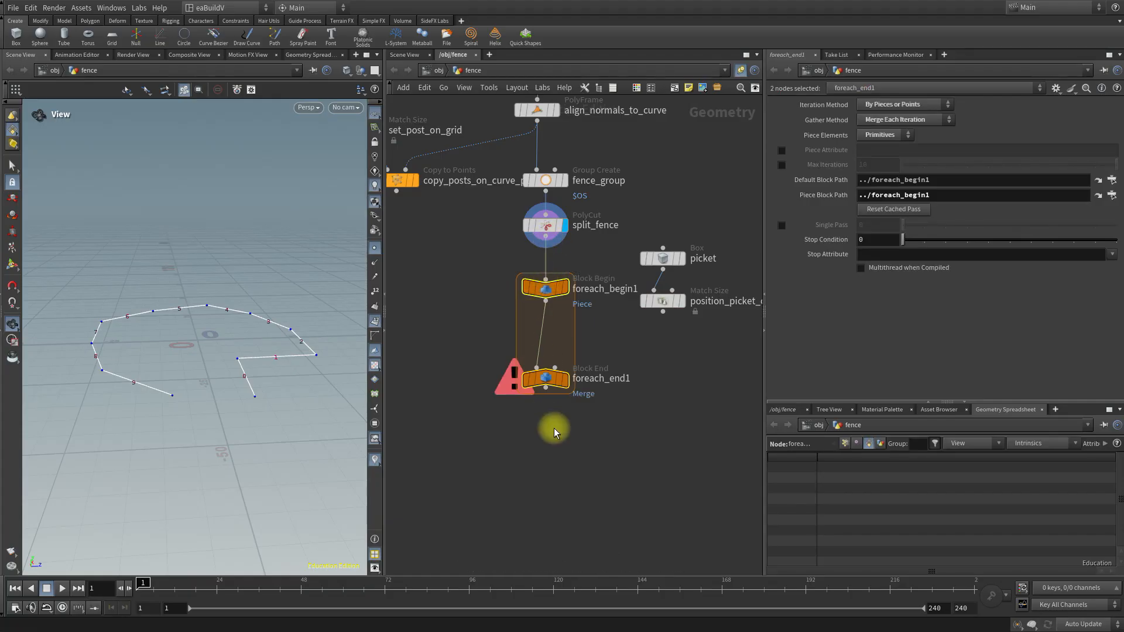
# Display foreach_begin1 to inspect a single piece, followed by foreach_end1 to inspect the merged segments.
pyautogui.moveTo(533, 381)
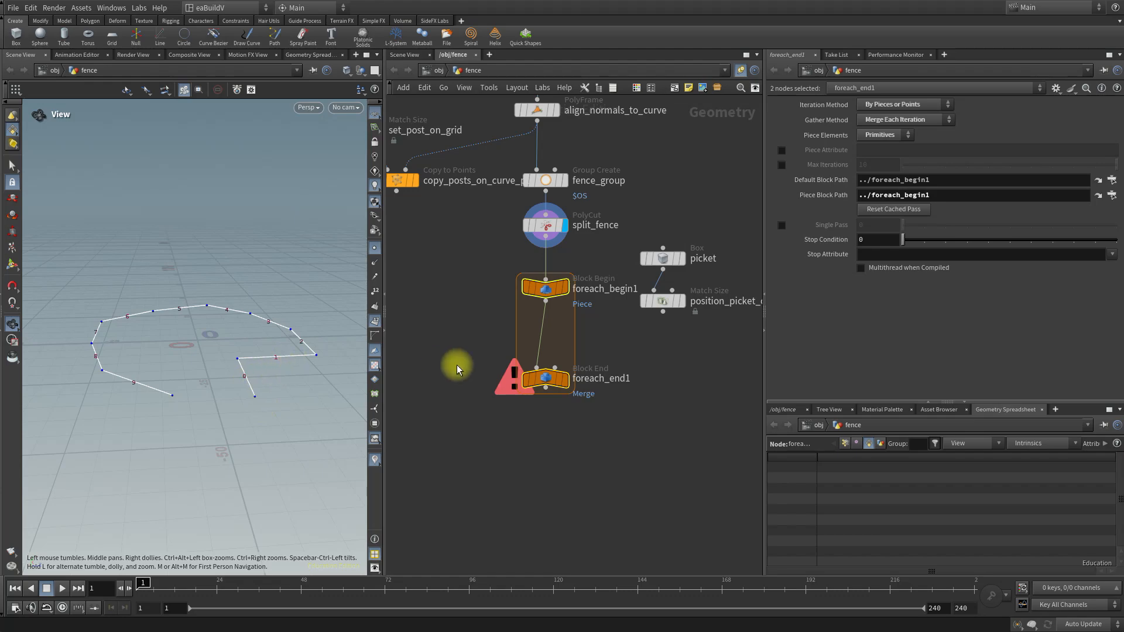
pyautogui.click(564, 287)
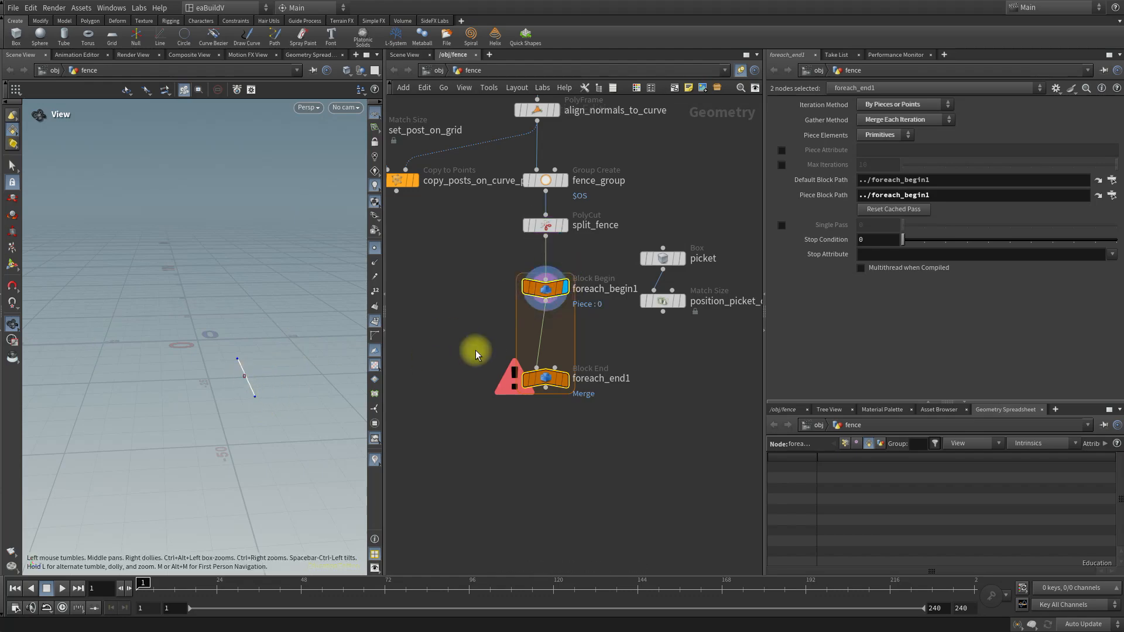
pyautogui.click(565, 379)
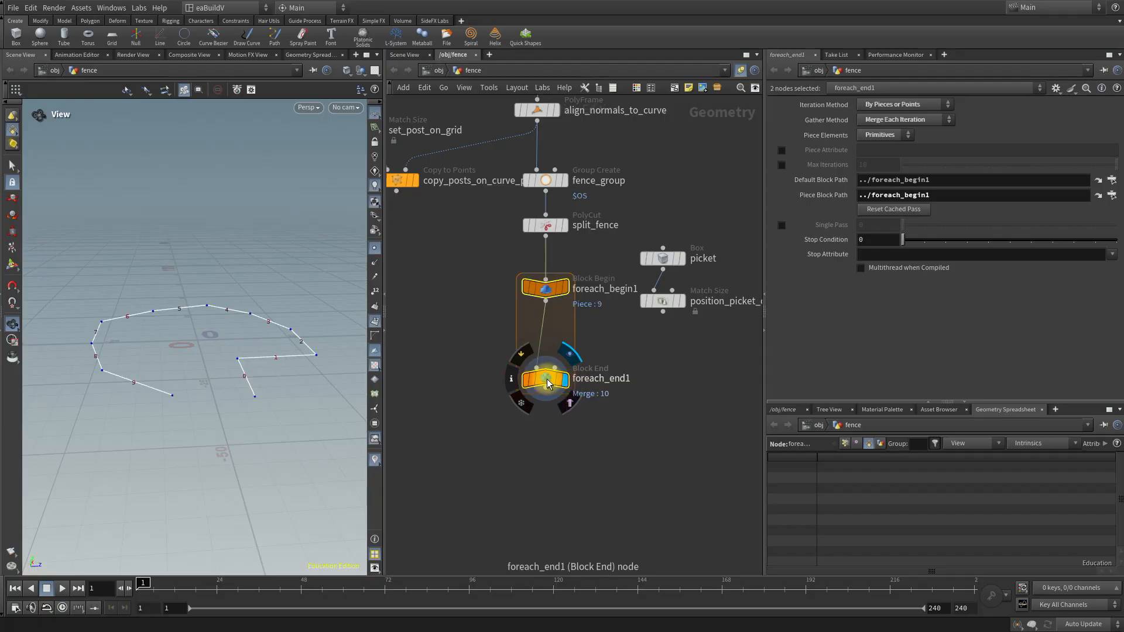
pyautogui.moveTo(549, 384)
pyautogui.mouseDown()
pyautogui.moveTo(537, 434)
pyautogui.moveTo(551, 384)
pyautogui.mouseUp()
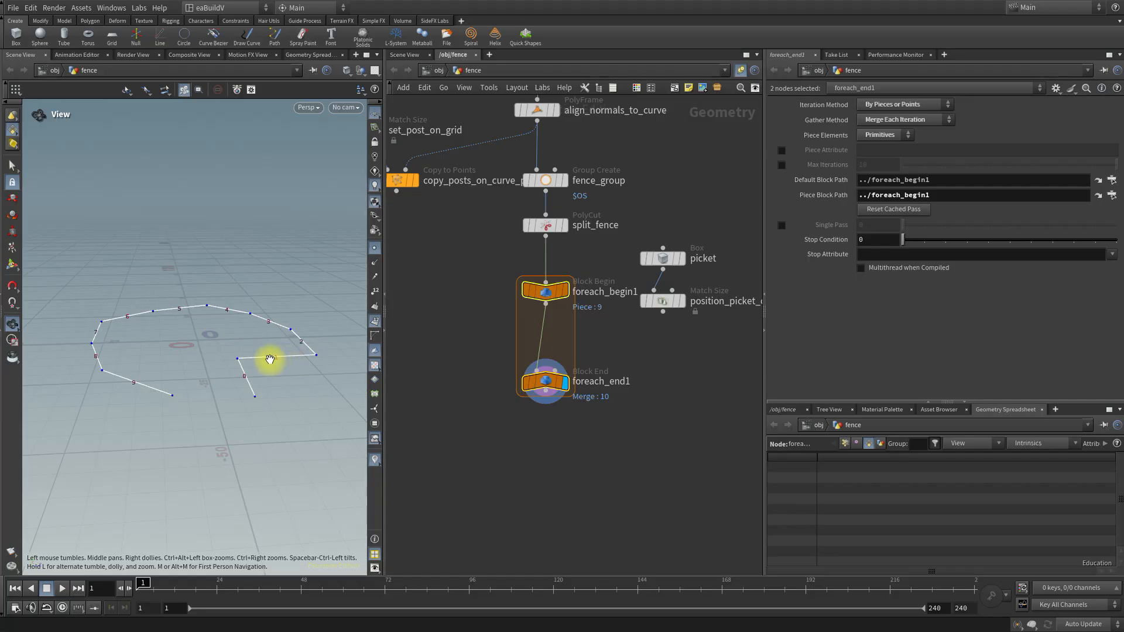
# Insert a Carve node inside the loop between foreach_begin1 and foreach_end1.
pyautogui.click(644, 426)
pyautogui.press('Tab')
pyautogui.write('carv')
pyautogui.press('Return')
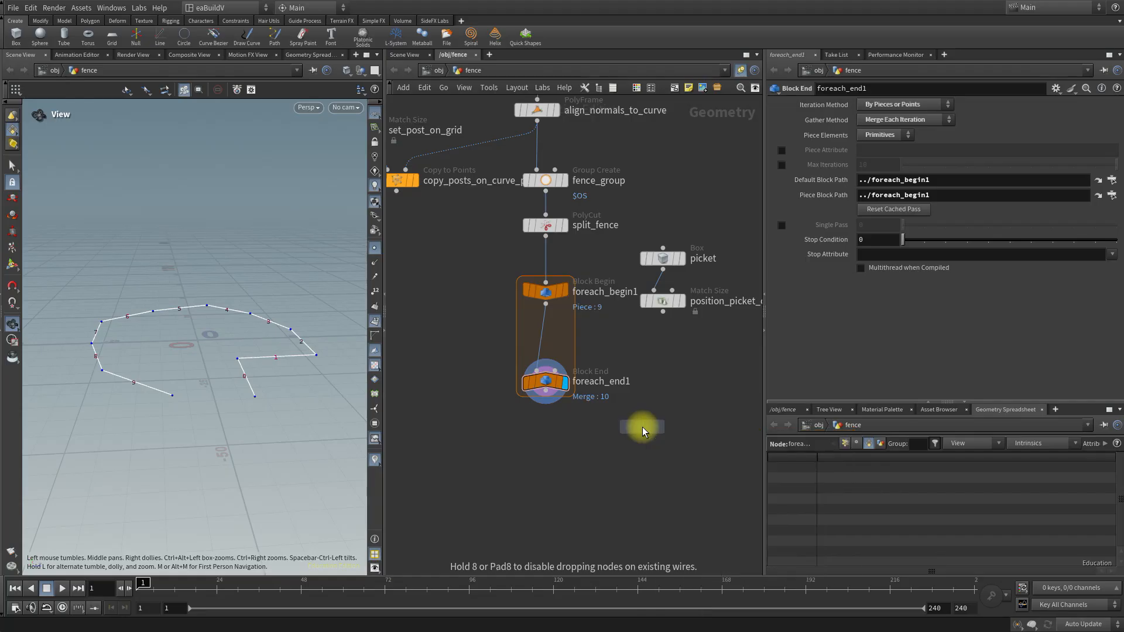
pyautogui.click(541, 335)
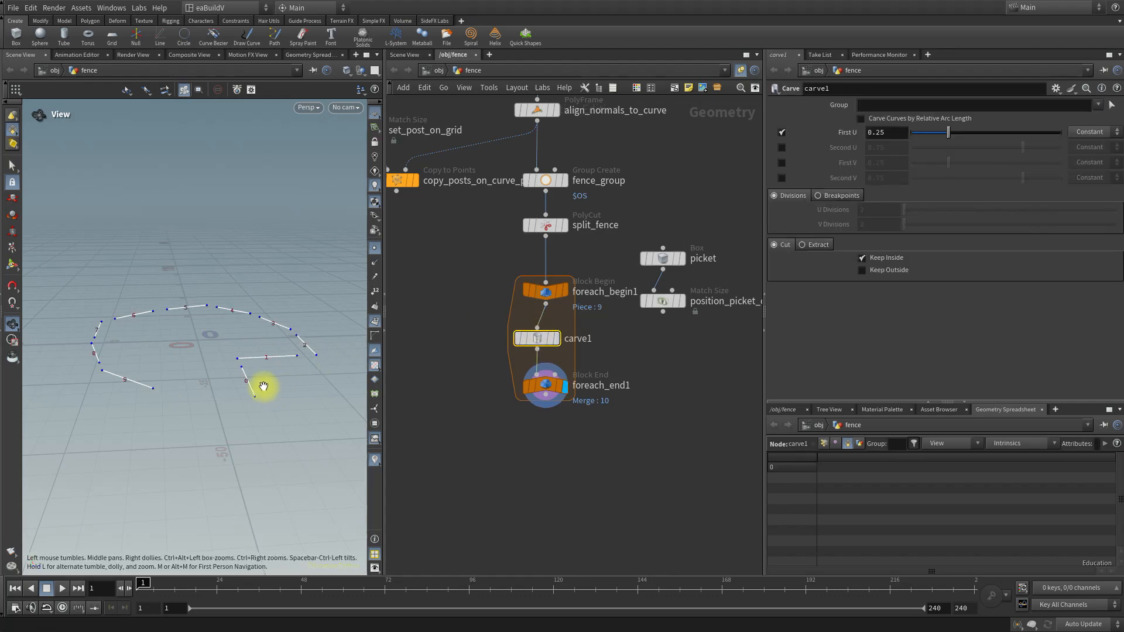
pyautogui.moveTo(551, 342)
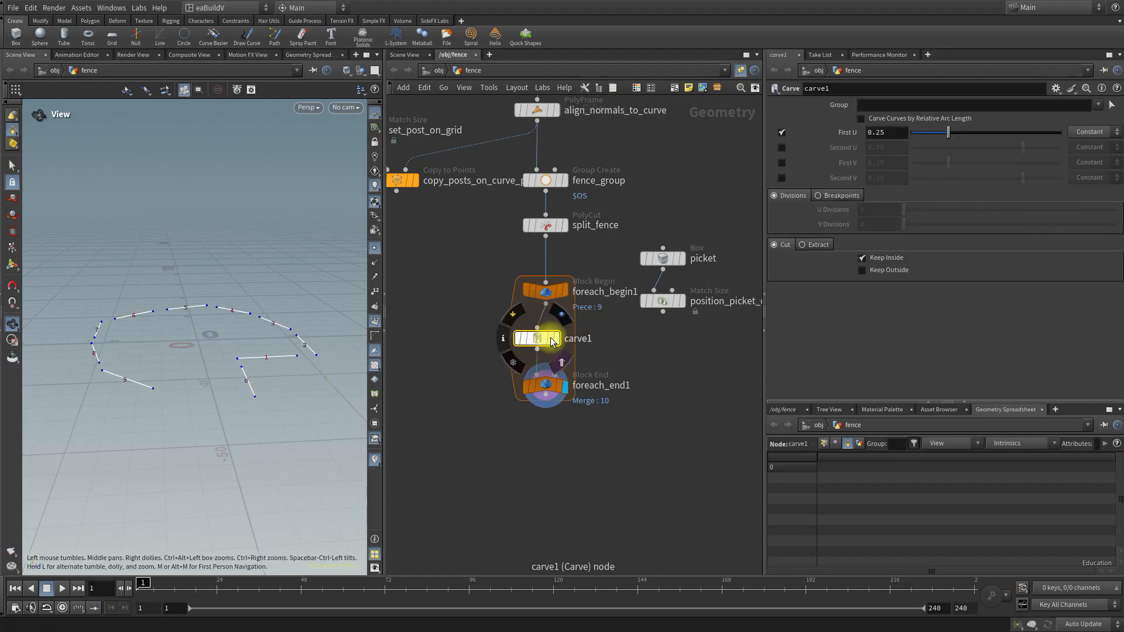
pyautogui.moveTo(550, 389)
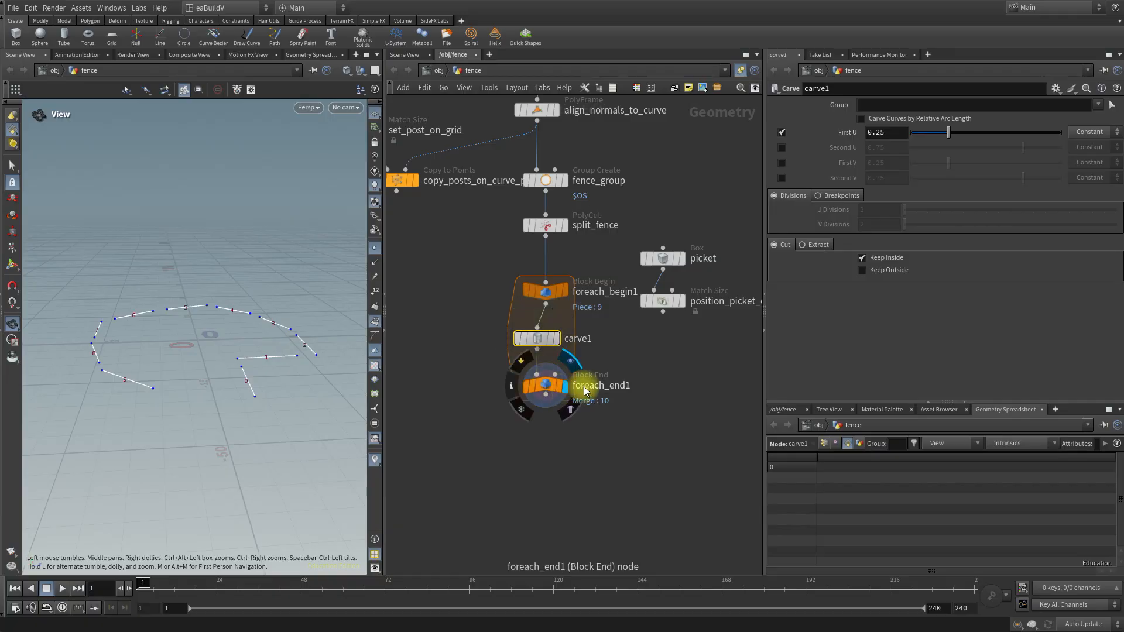
pyautogui.moveTo(251, 365); pyautogui.dragTo(251, 397)
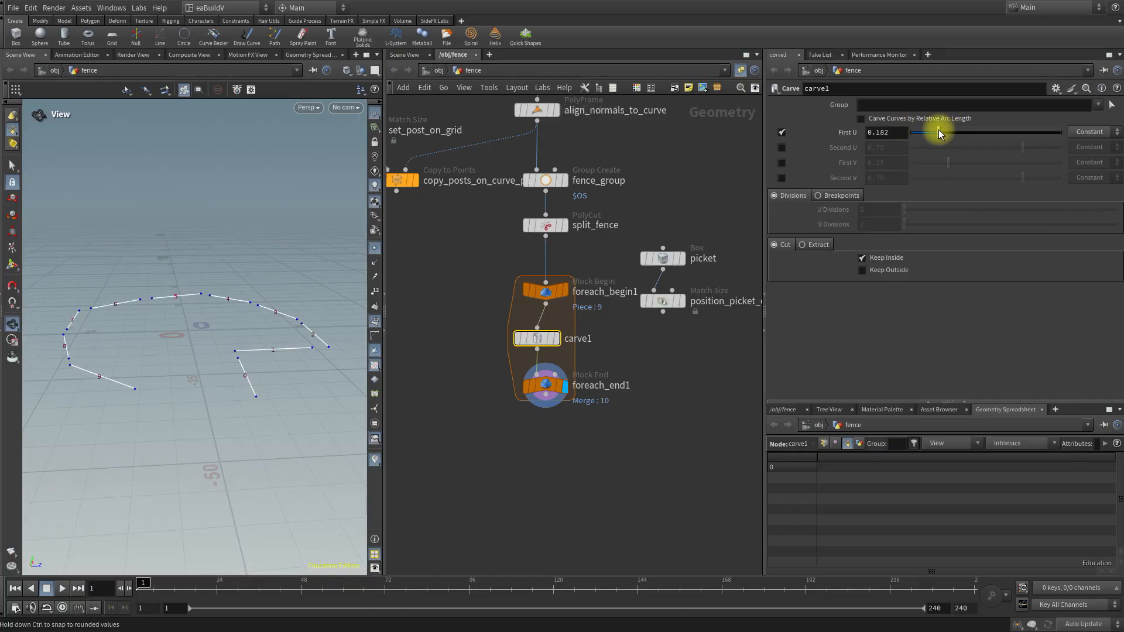
# Enable Second U on carve1 and adjust First U to 0.3 and Second U to 0.814.
pyautogui.moveTo(936, 130)
pyautogui.mouseDown()
pyautogui.moveTo(1035, 124)
pyautogui.moveTo(884, 142)
pyautogui.moveTo(964, 142)
pyautogui.moveTo(926, 144)
pyautogui.moveTo(938, 141)
pyautogui.mouseUp()
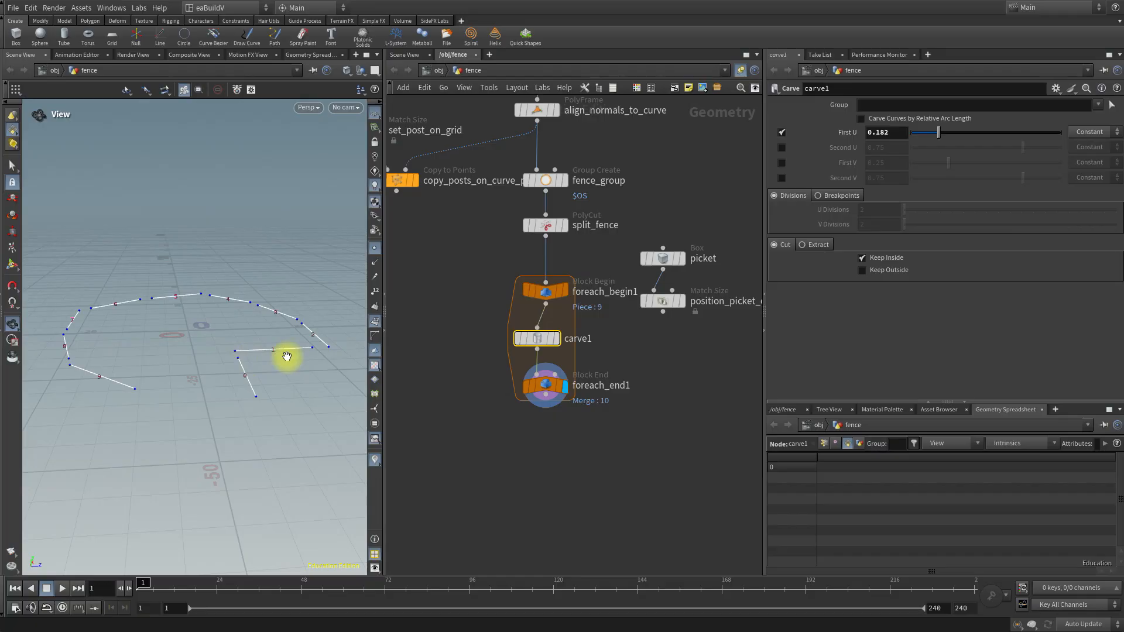
pyautogui.click(782, 148)
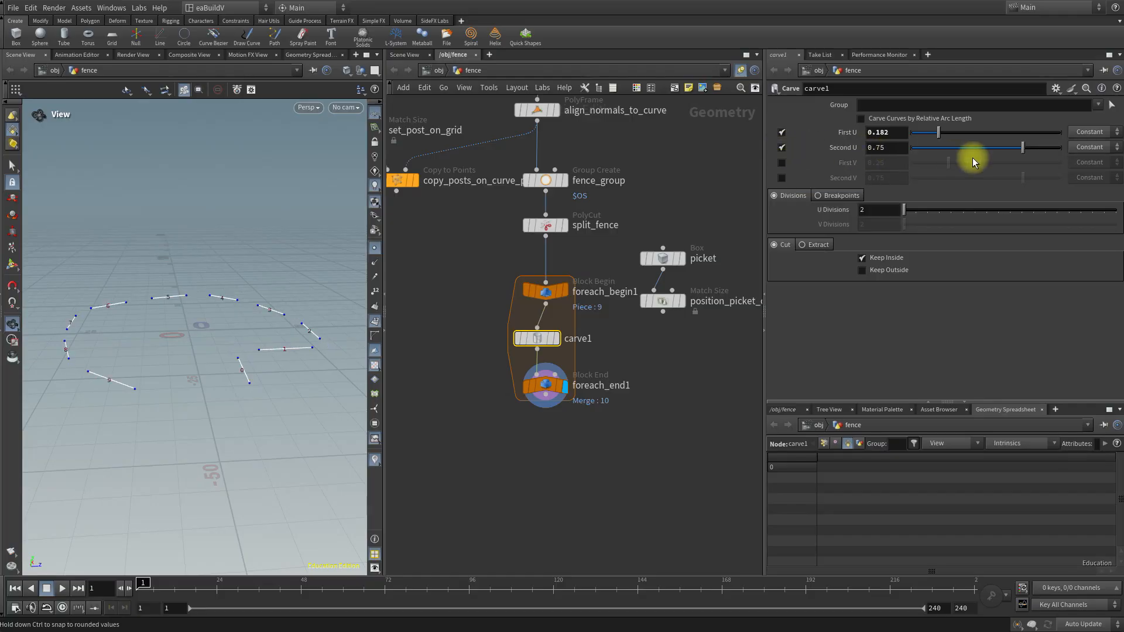
pyautogui.moveTo(1024, 148)
pyautogui.mouseDown()
pyautogui.moveTo(1055, 149)
pyautogui.moveTo(1033, 148)
pyautogui.mouseUp()
pyautogui.moveTo(940, 132)
pyautogui.mouseDown()
pyautogui.moveTo(967, 133)
pyautogui.moveTo(956, 135)
pyautogui.mouseUp()
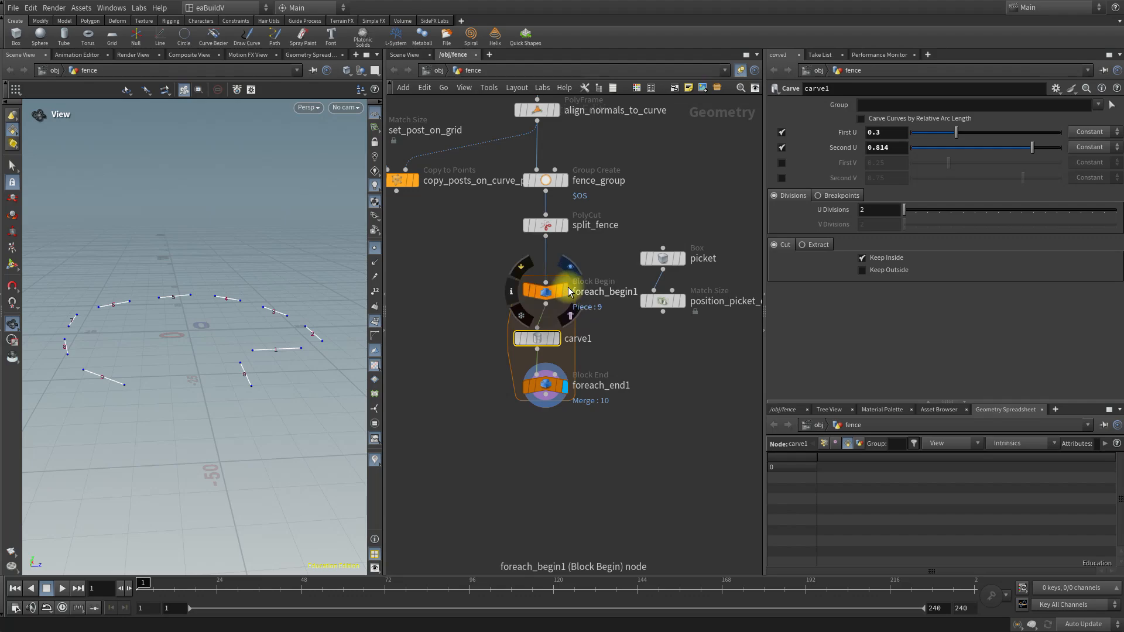
# Display carve1 and frame its single carved segment in the viewport.
pyautogui.click(556, 341)
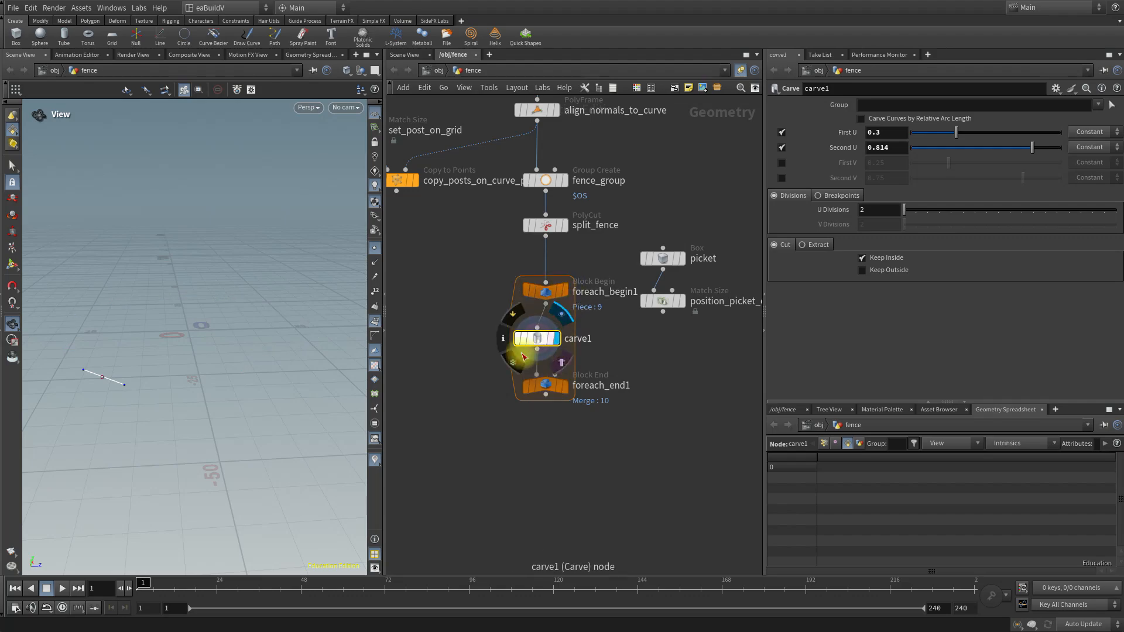
pyautogui.press('f')
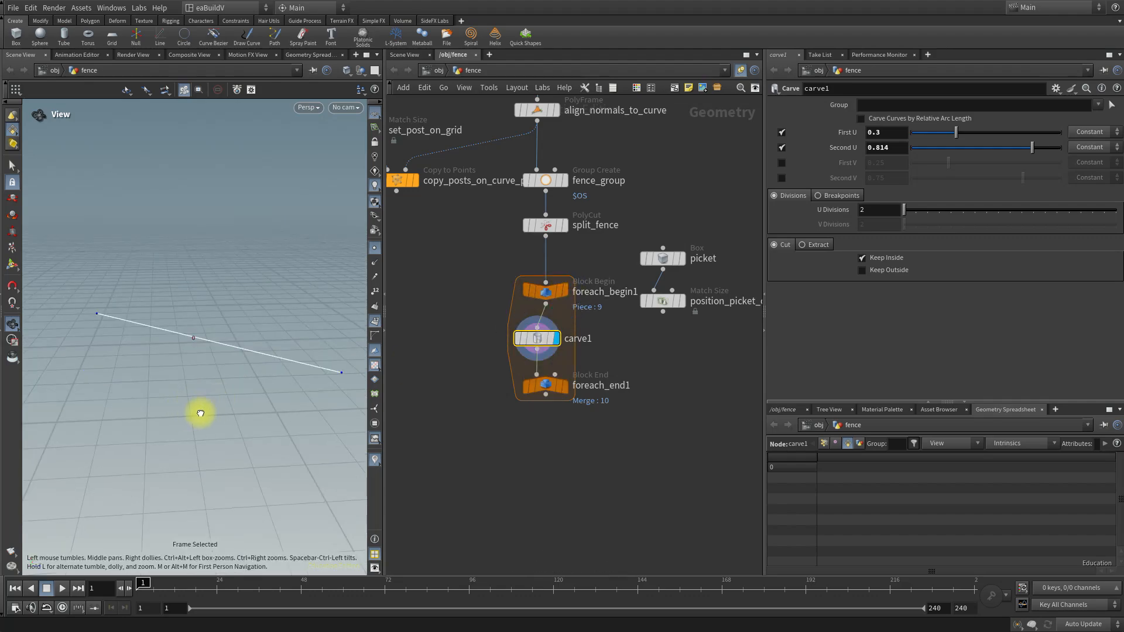
pyautogui.moveTo(205, 415); pyautogui.dragTo(100, 427, button='right')
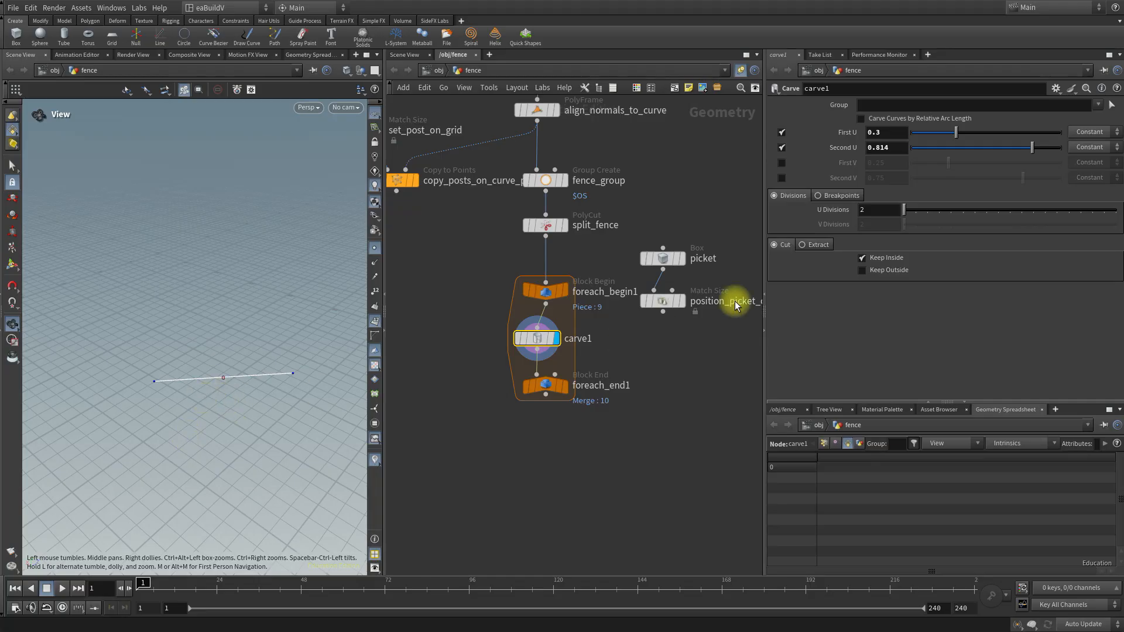
# Copy carve1's Second U parameter and paste it into First U as a relative reference.
pyautogui.rightClick(900, 147)
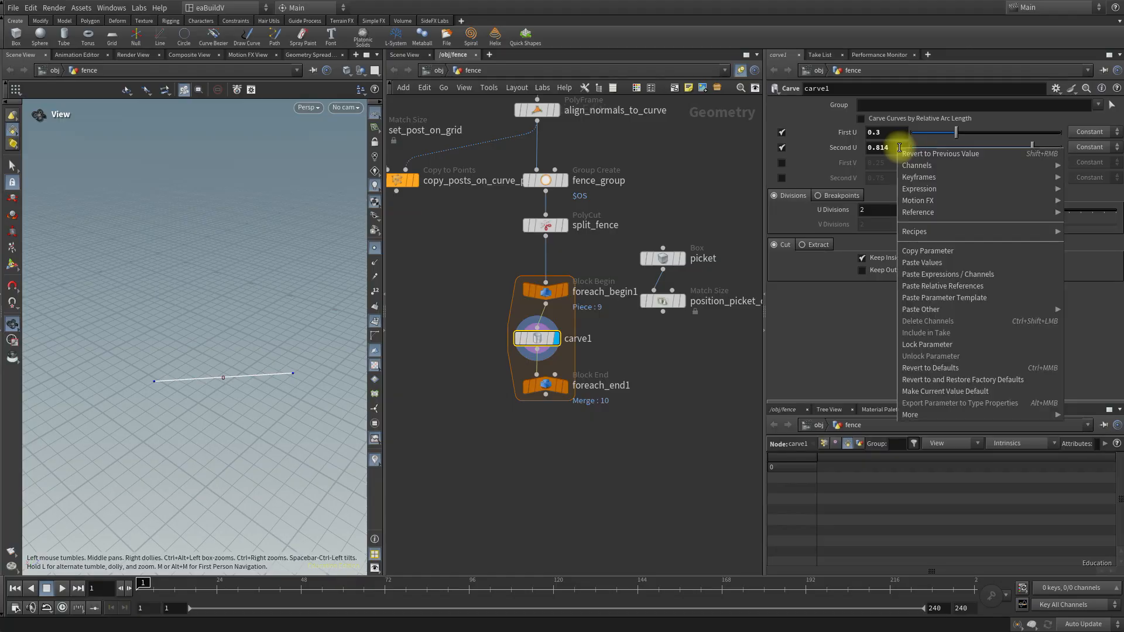
pyautogui.click(909, 251)
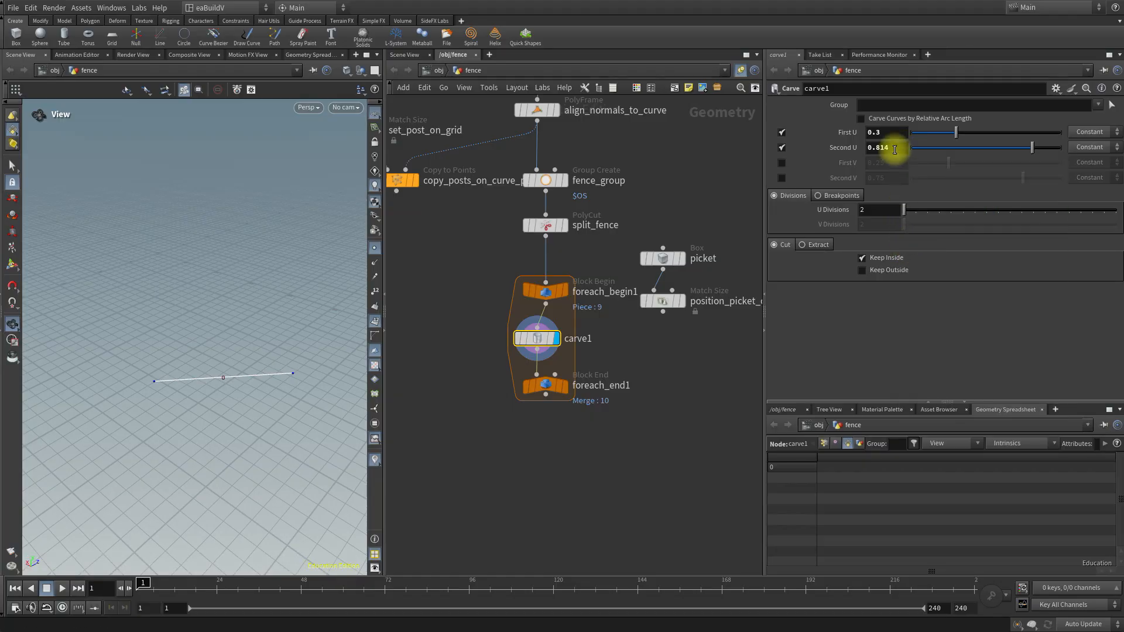
pyautogui.click(871, 134)
pyautogui.rightClick(887, 135)
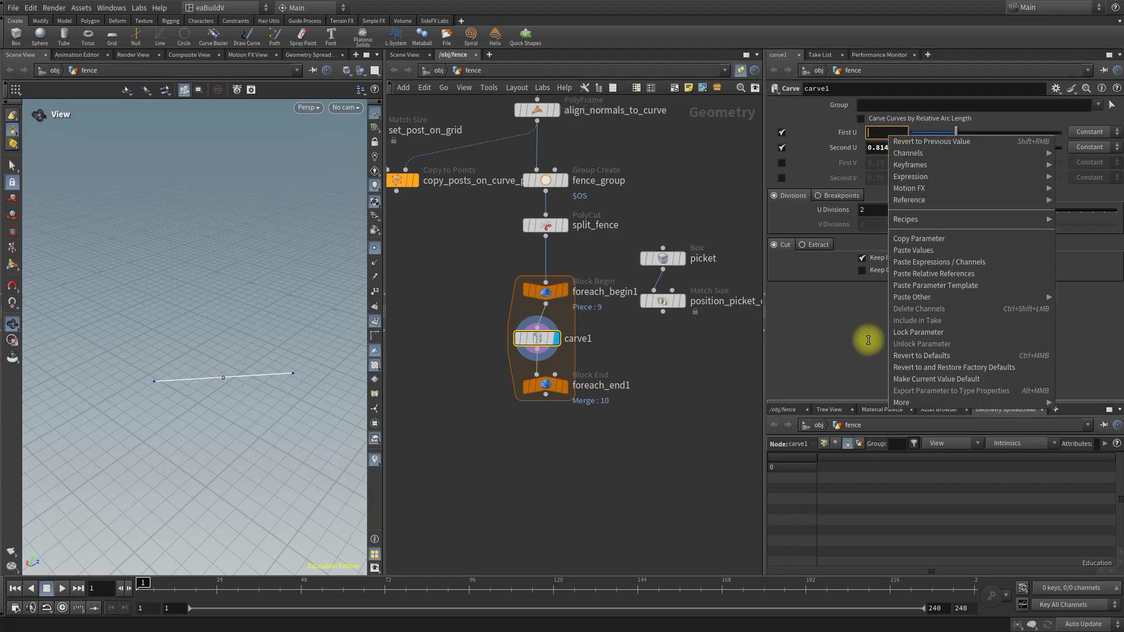
pyautogui.click(979, 276)
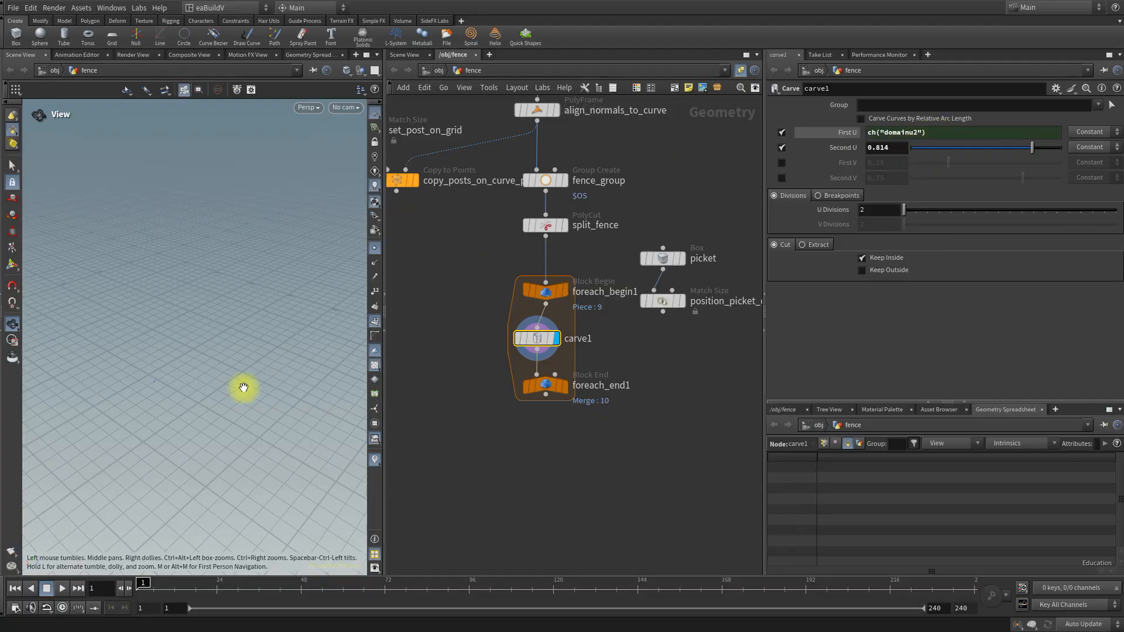
# Change carve1's First U expression to 1-ch("domainu2") so both ends are trimmed symmetrically.
pyautogui.click(842, 132)
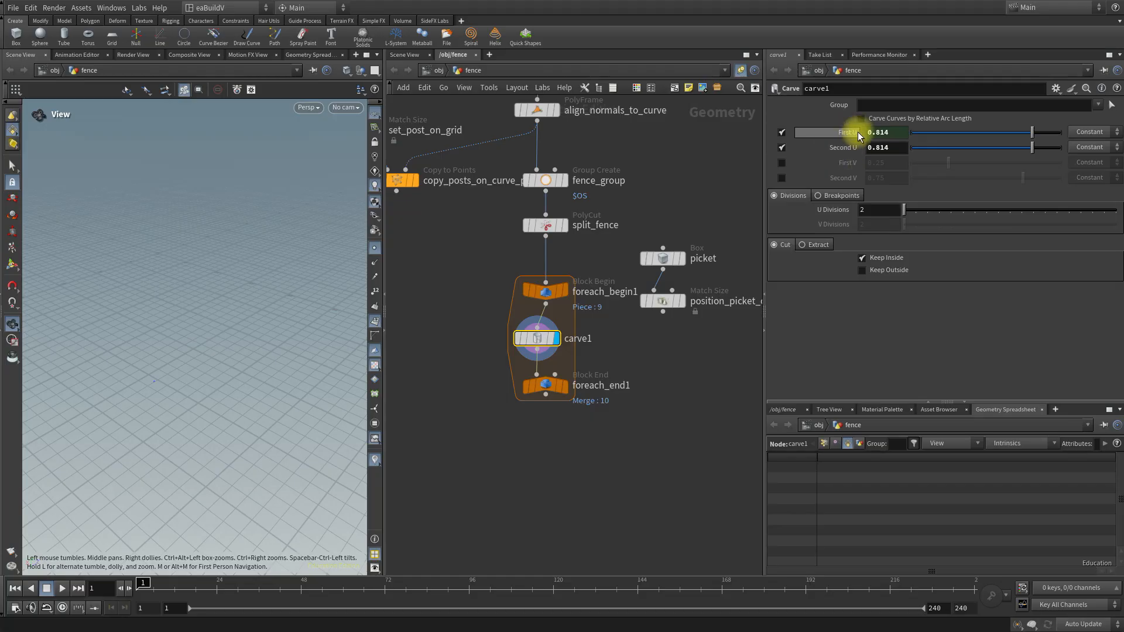
pyautogui.click(845, 133)
pyautogui.click(868, 133)
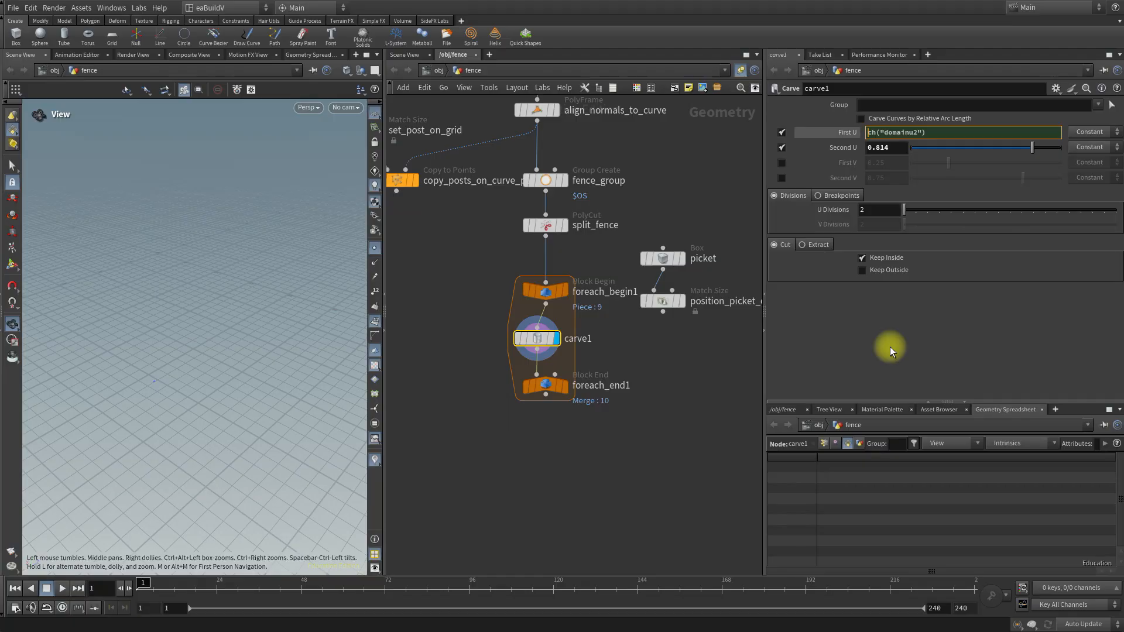
pyautogui.write('1-')
pyautogui.press('Return')
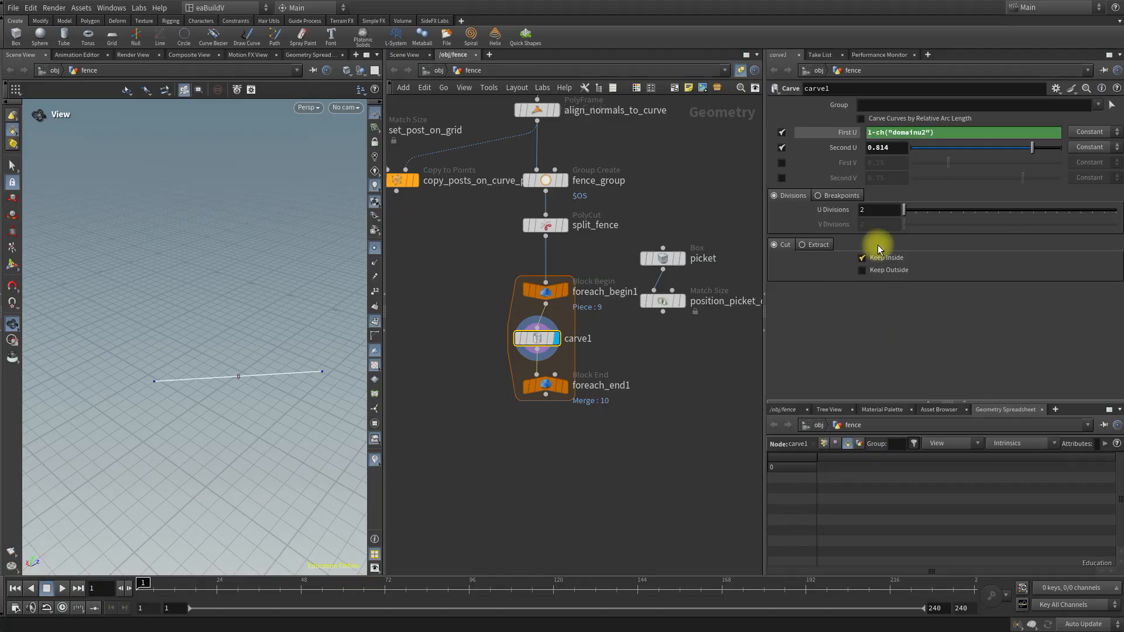
# Set carve1's Second U to 0.8 and show First U as its evaluated value.
pyautogui.click(886, 148)
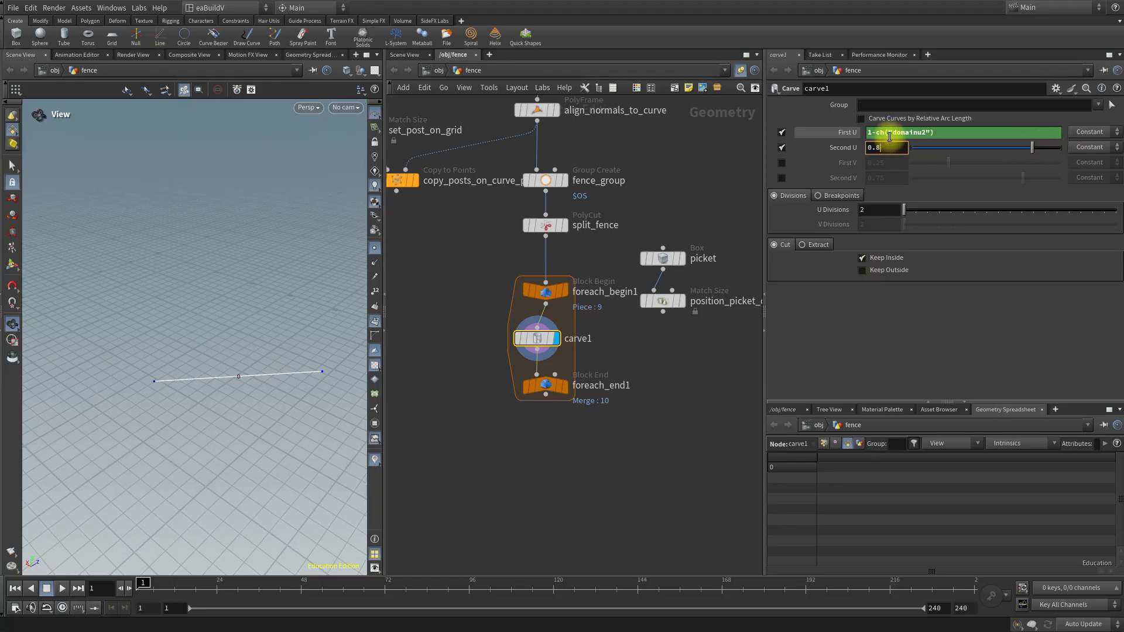
pyautogui.press('Return')
pyautogui.click(848, 134)
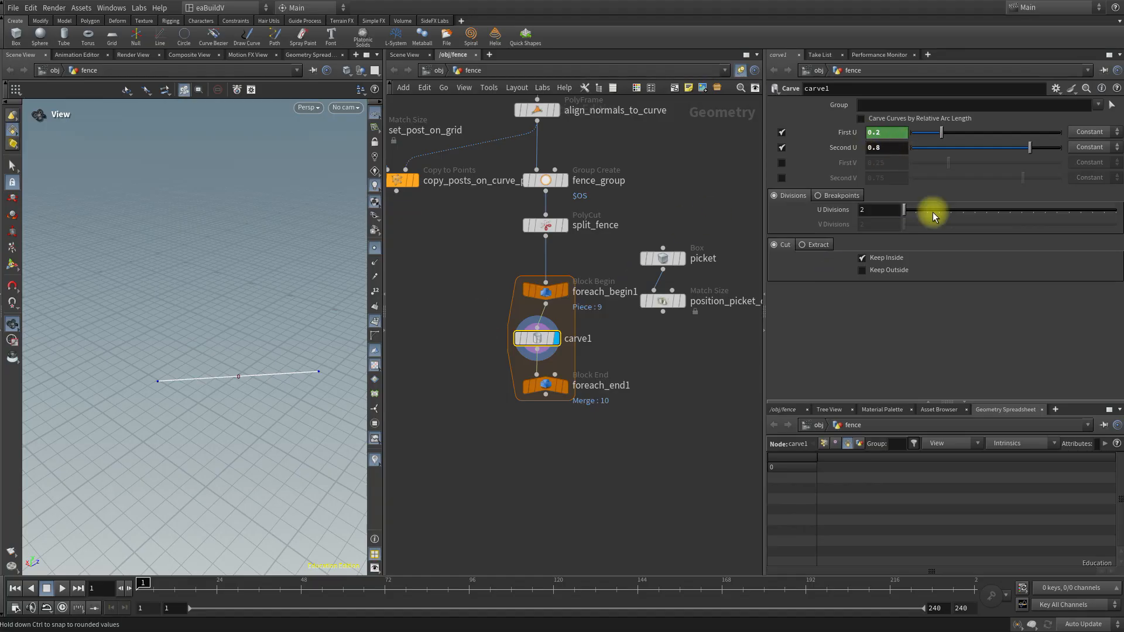
# Try shorter segment lengths with carve1's Second U, settle on 0.775, and show First U as its evaluated value.
pyautogui.moveTo(1030, 147)
pyautogui.mouseDown()
pyautogui.moveTo(986, 147)
pyautogui.moveTo(1049, 145)
pyautogui.moveTo(1010, 140)
pyautogui.mouseUp()
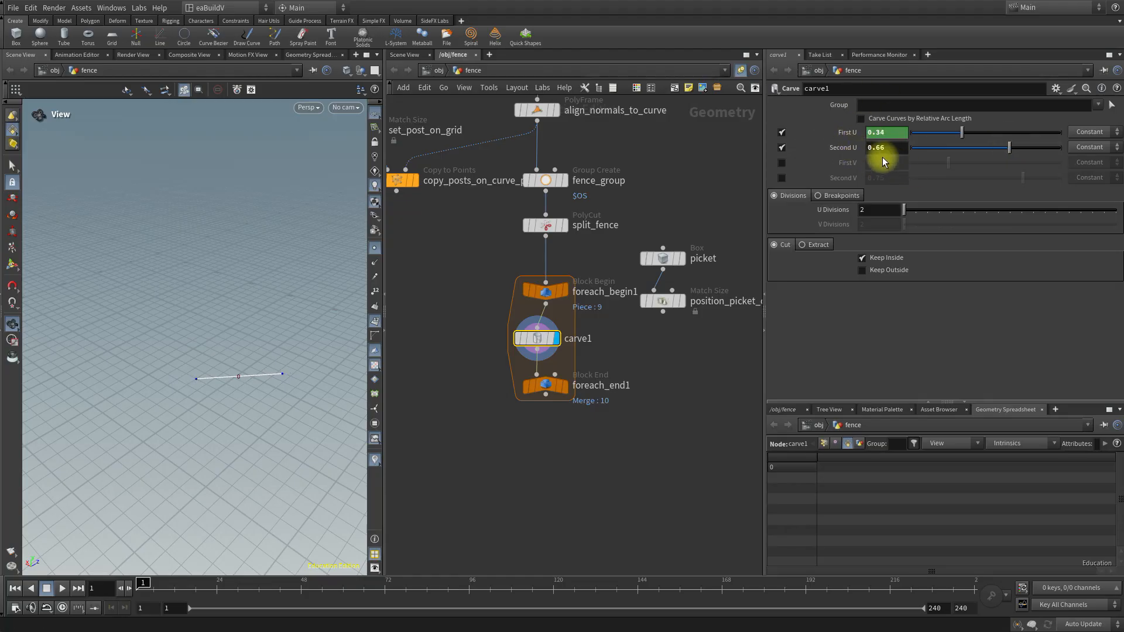
pyautogui.click(853, 134)
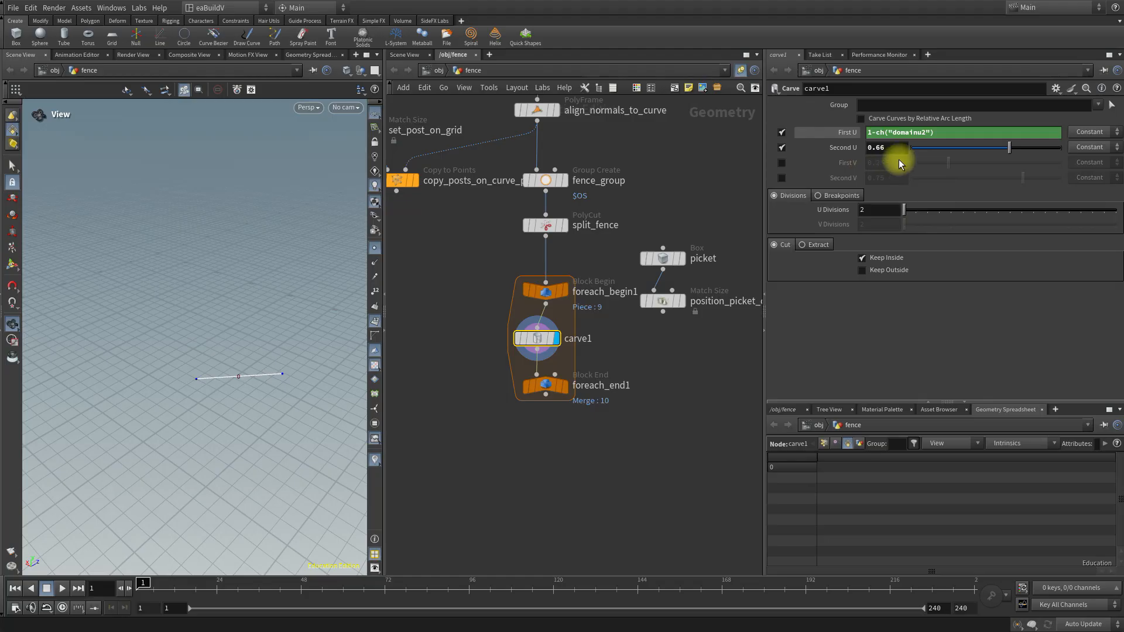
pyautogui.moveTo(1008, 143)
pyautogui.mouseDown()
pyautogui.moveTo(986, 142)
pyautogui.moveTo(1011, 144)
pyautogui.mouseUp()
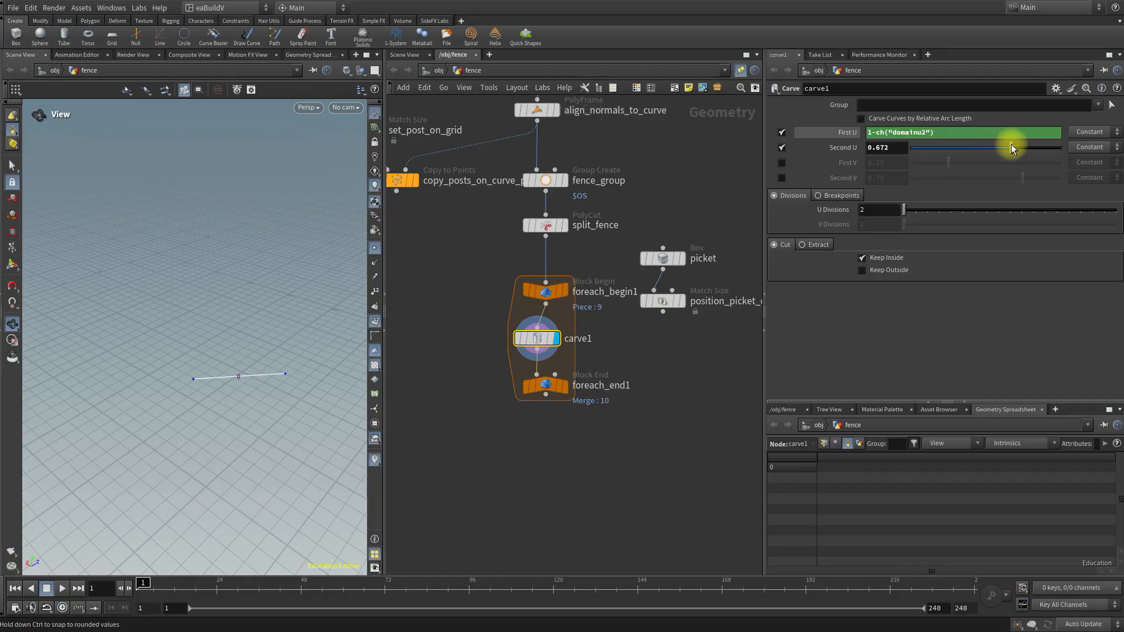
pyautogui.moveTo(1013, 148); pyautogui.dragTo(1014, 150)
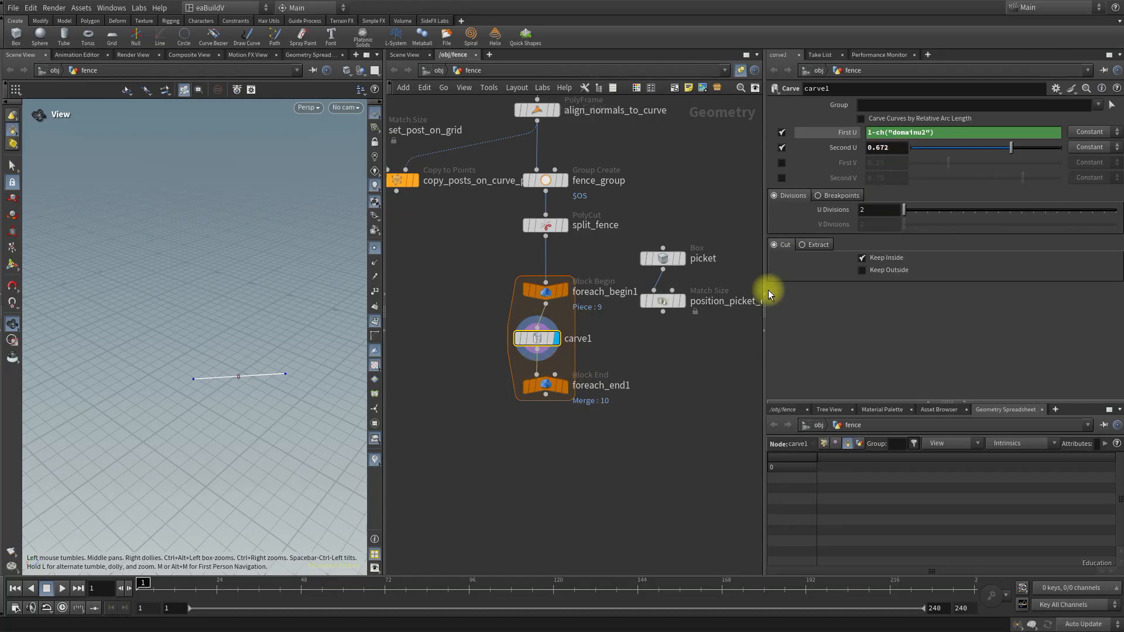
pyautogui.moveTo(1011, 143); pyautogui.dragTo(1026, 144)
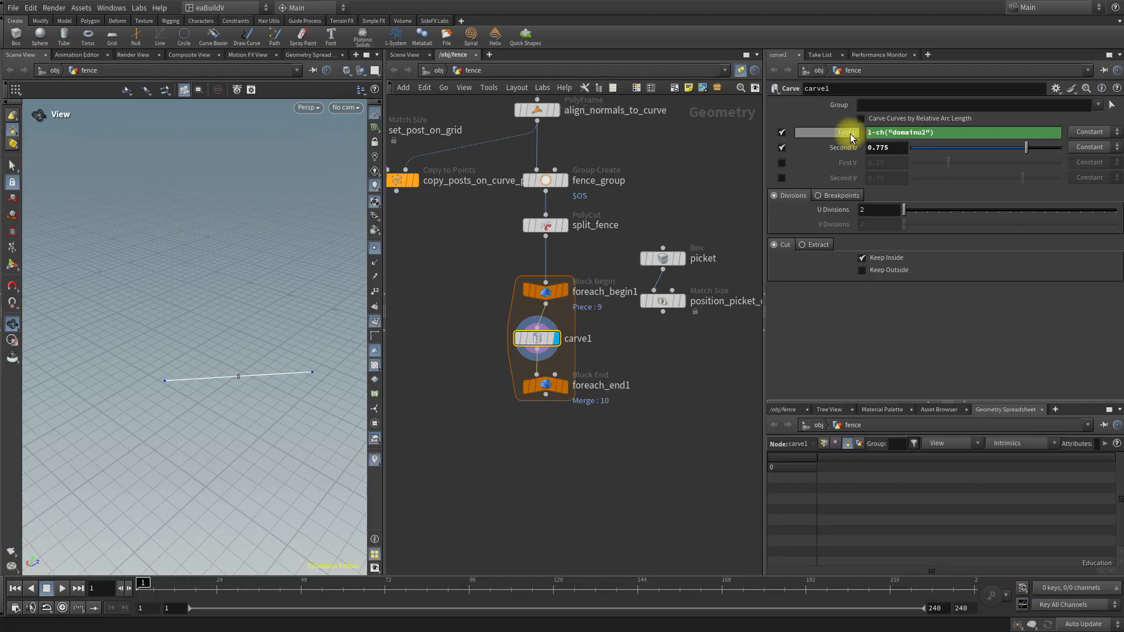
pyautogui.click(851, 137)
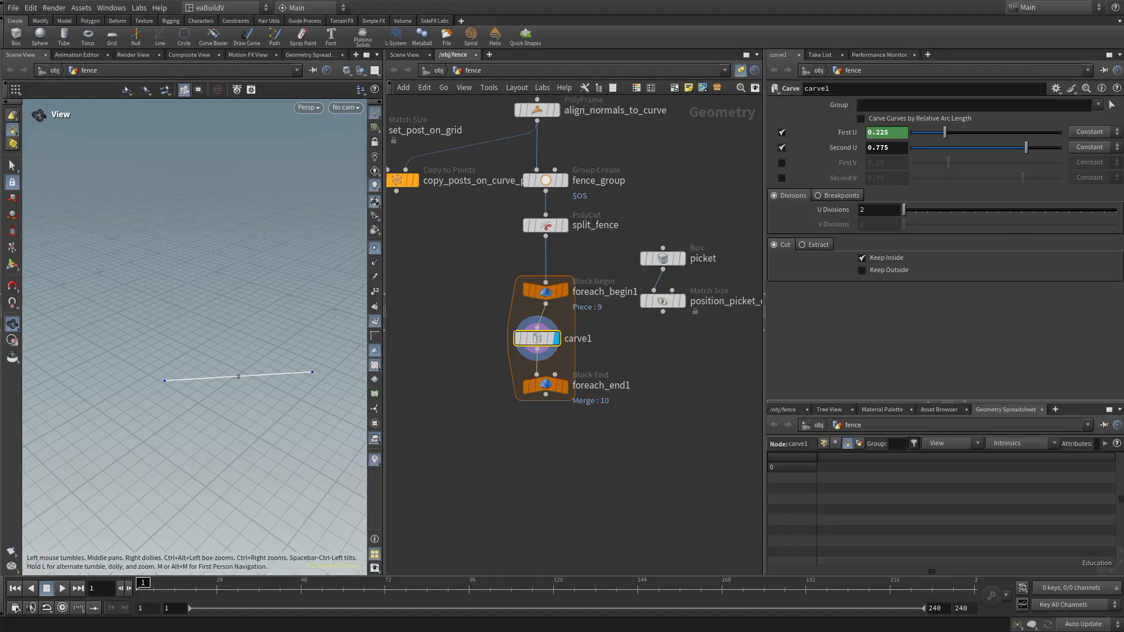
# Select the posts box node to examine its size parameters.
pyautogui.moveTo(463, 236); pyautogui.dragTo(542, 319, button='middle')
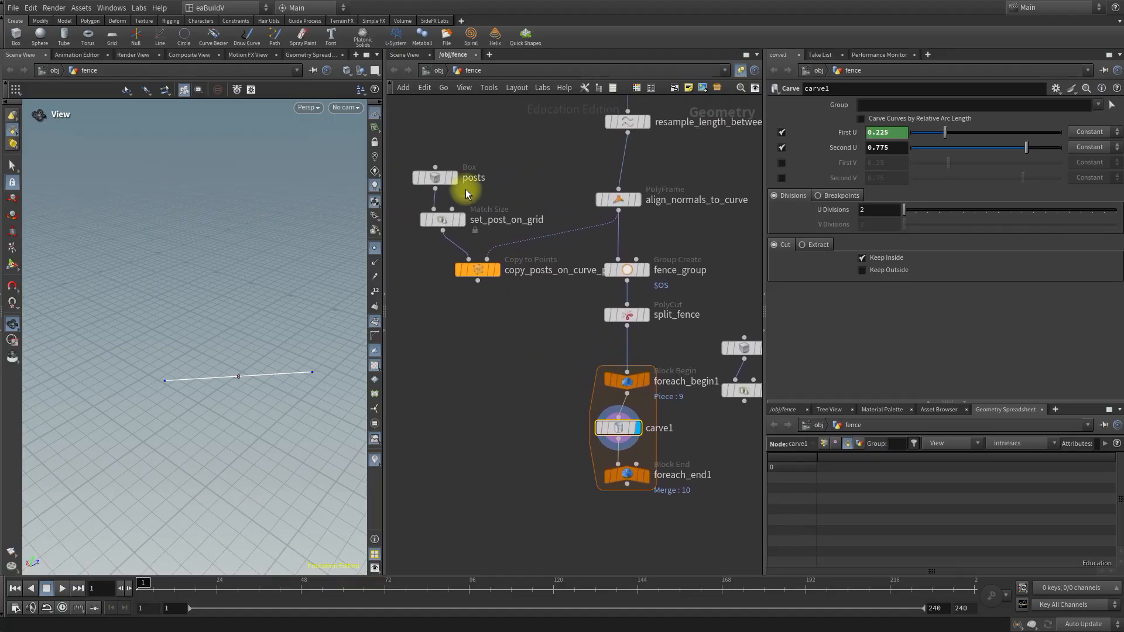
pyautogui.click(437, 178)
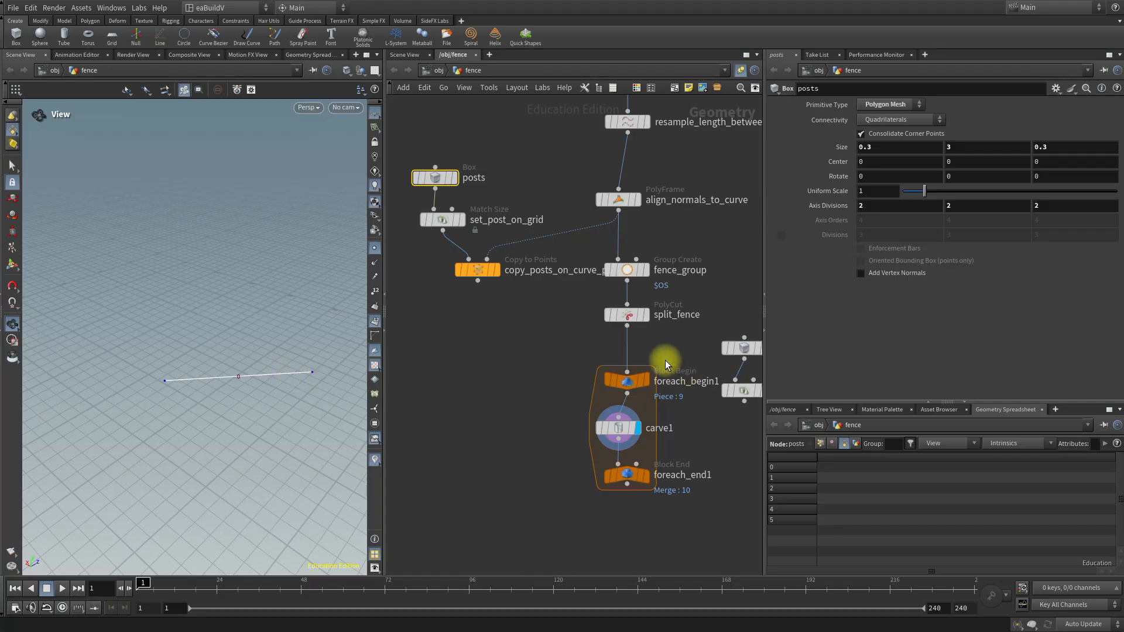
# Copy the posts box's Z size parameter and paste it as a relative reference into carve1's Second U.
pyautogui.moveTo(435, 179)
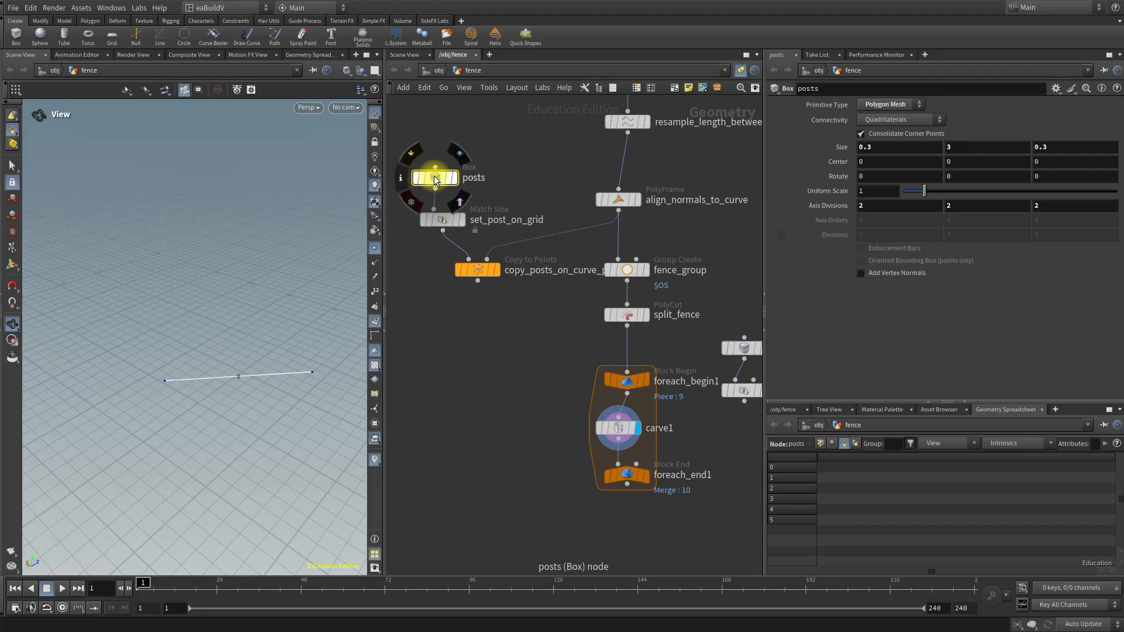
pyautogui.rightClick(1076, 146)
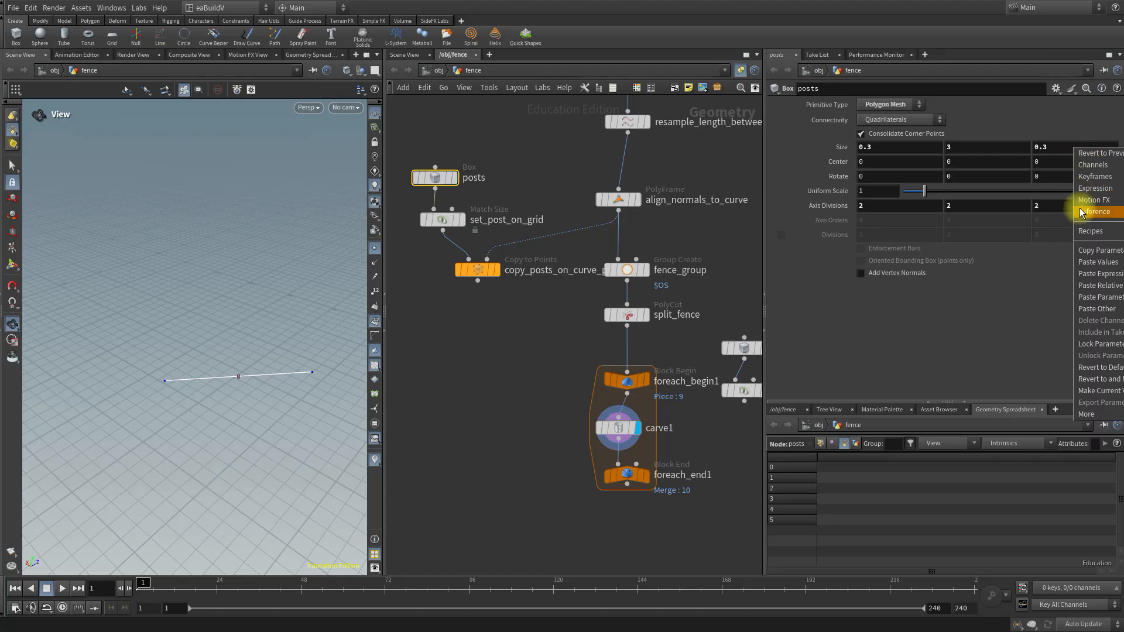
pyautogui.click(1084, 250)
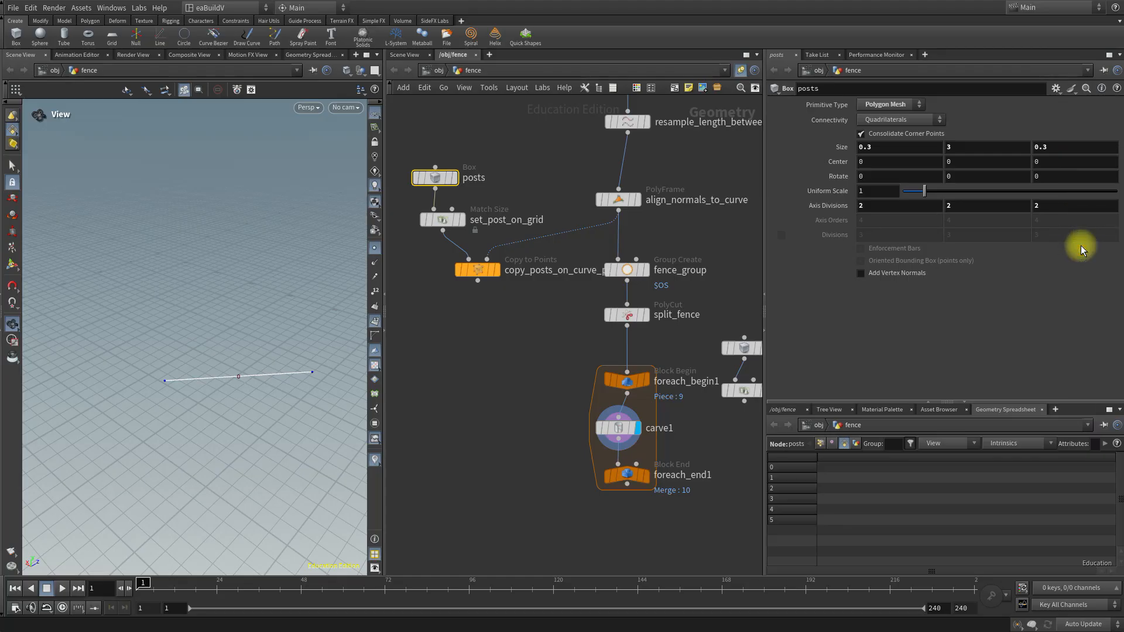
pyautogui.rightClick(1070, 148)
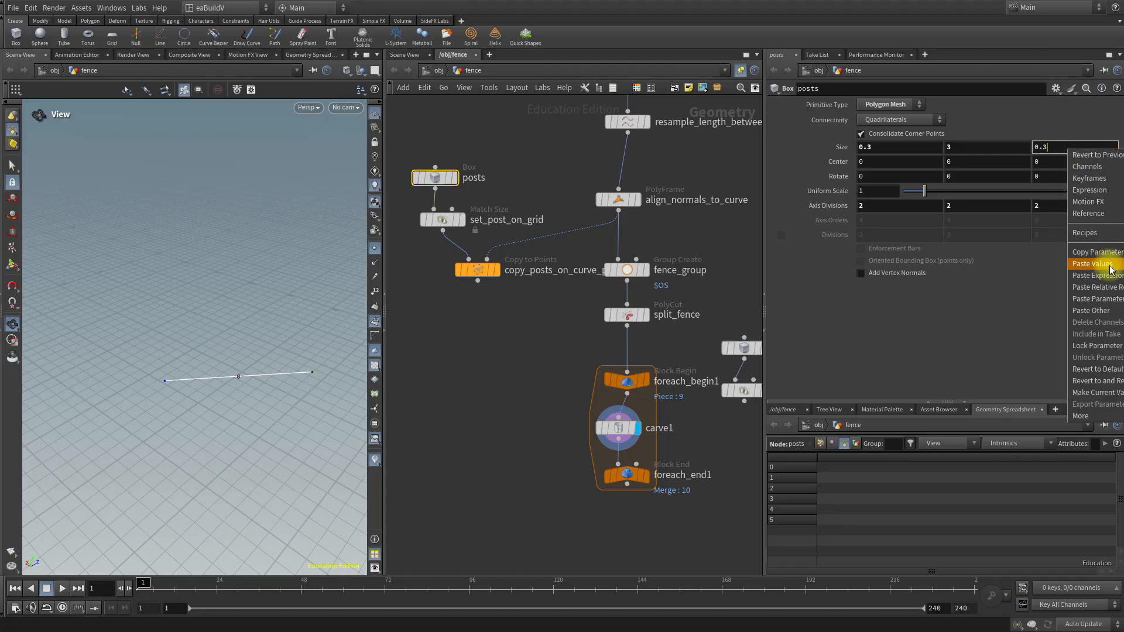
pyautogui.click(1115, 260)
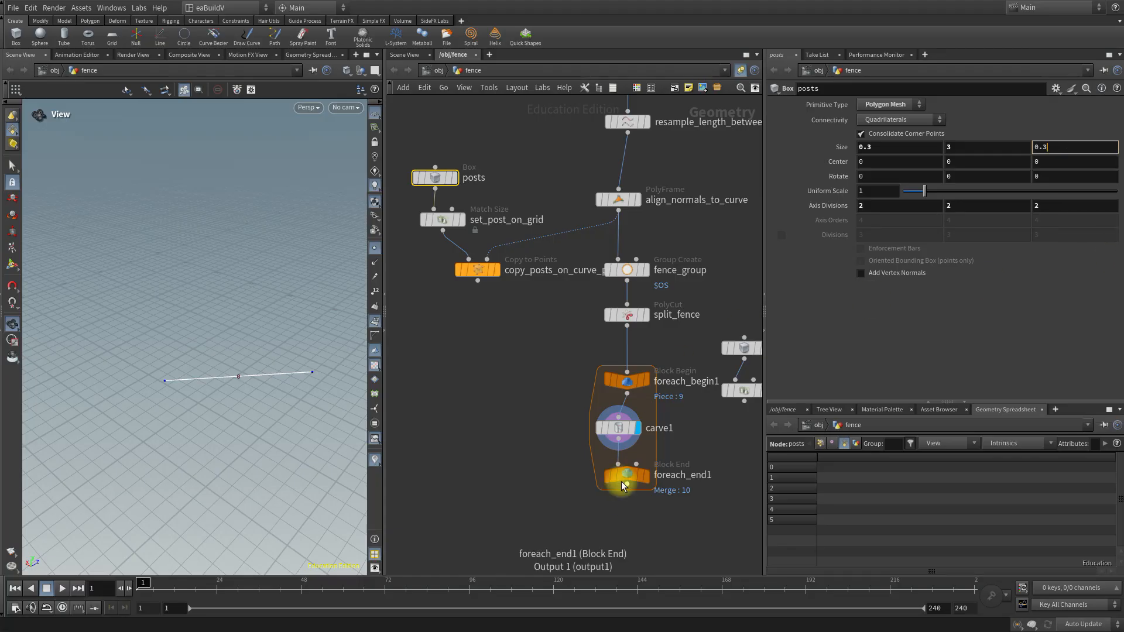
pyautogui.click(616, 432)
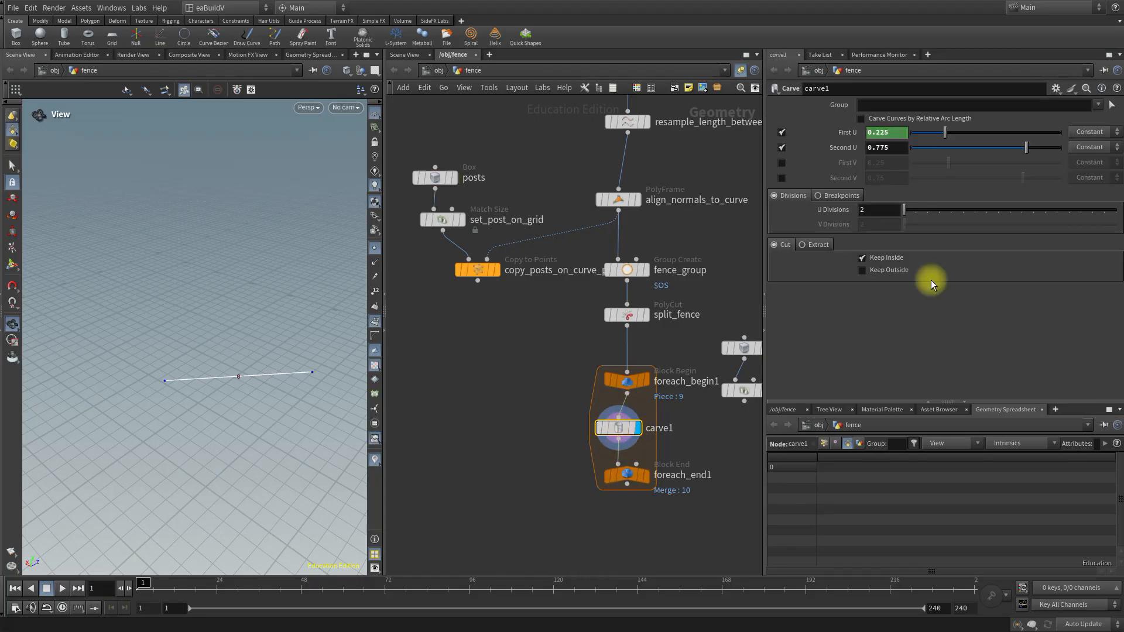
pyautogui.rightClick(901, 152)
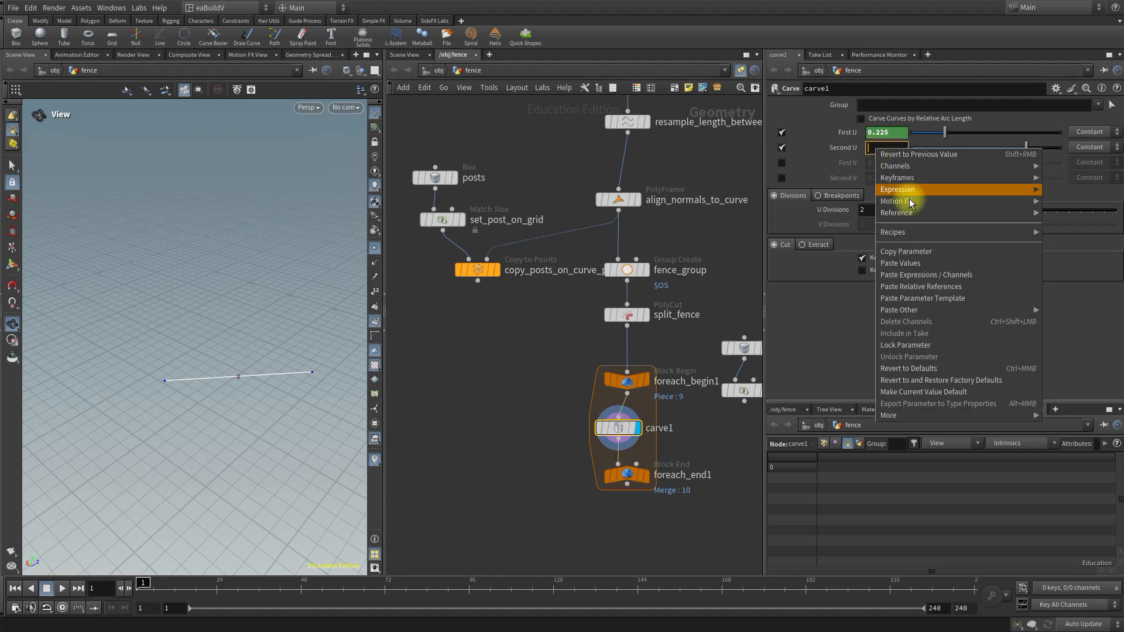
pyautogui.click(959, 289)
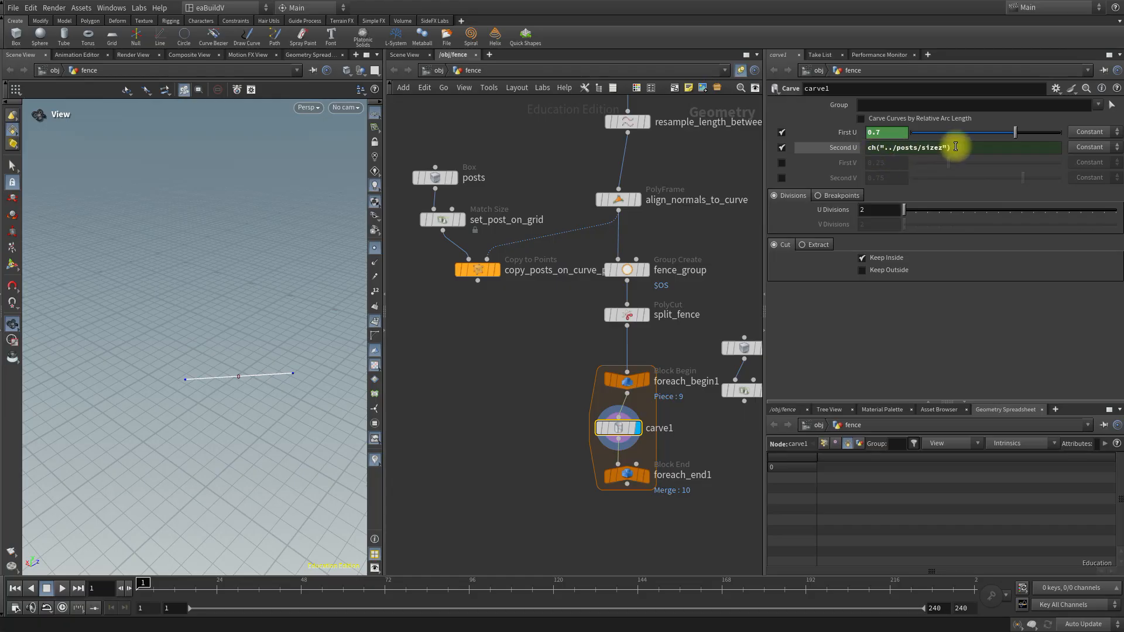
# Change carve1's Second U expression to 1 + ch("../posts/sizez")/2.
pyautogui.click(869, 150)
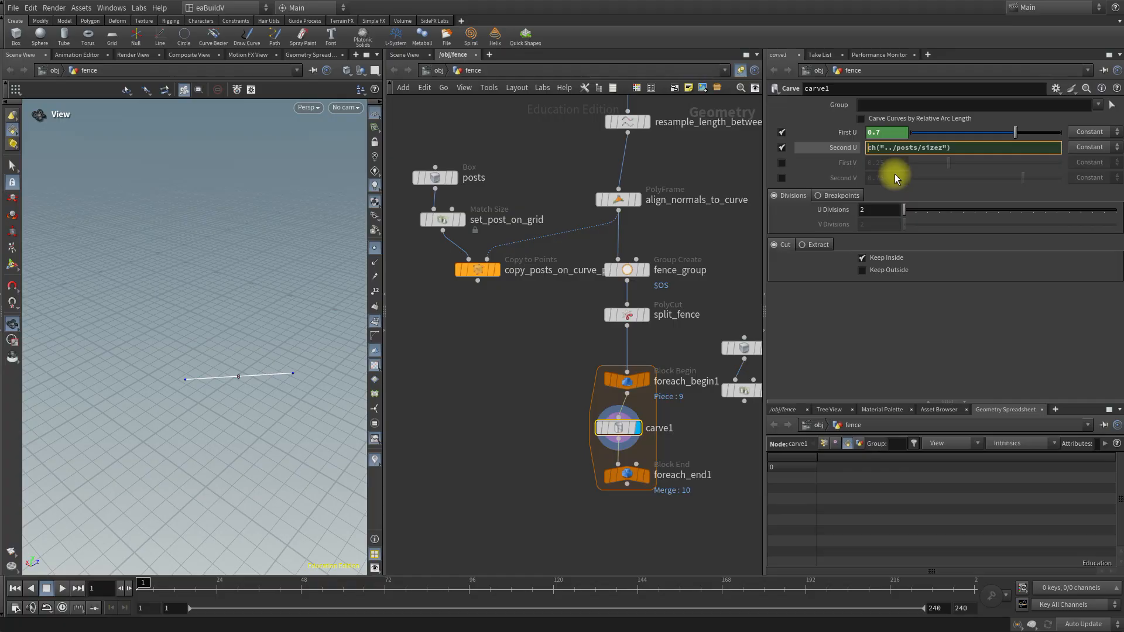
pyautogui.write('1 +')
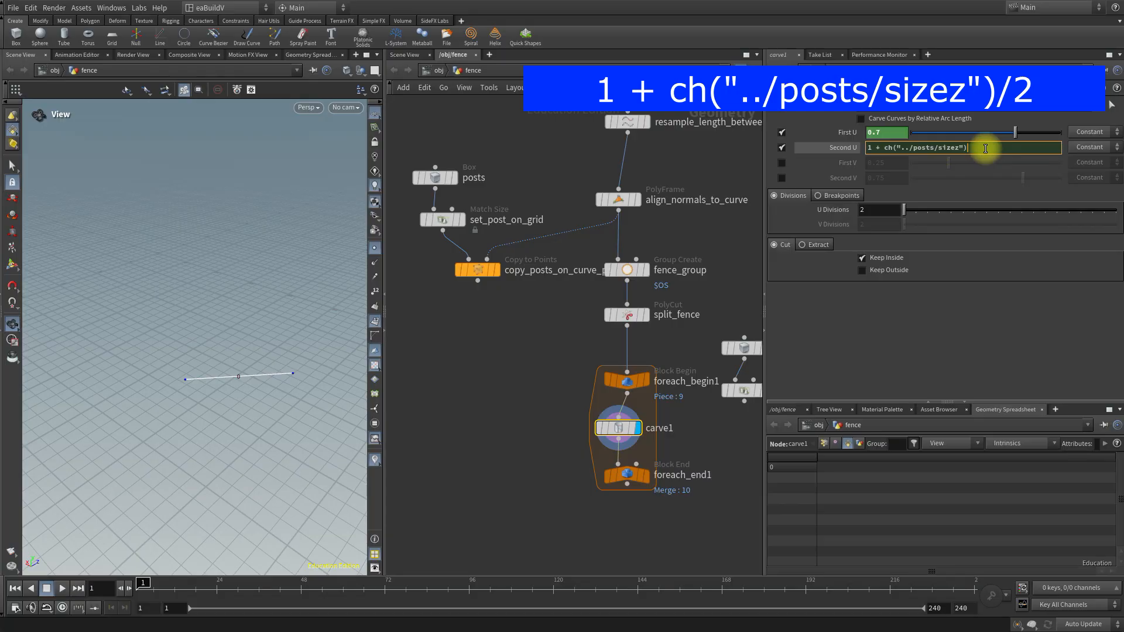
pyautogui.write('/2/2')
pyautogui.press('Return')
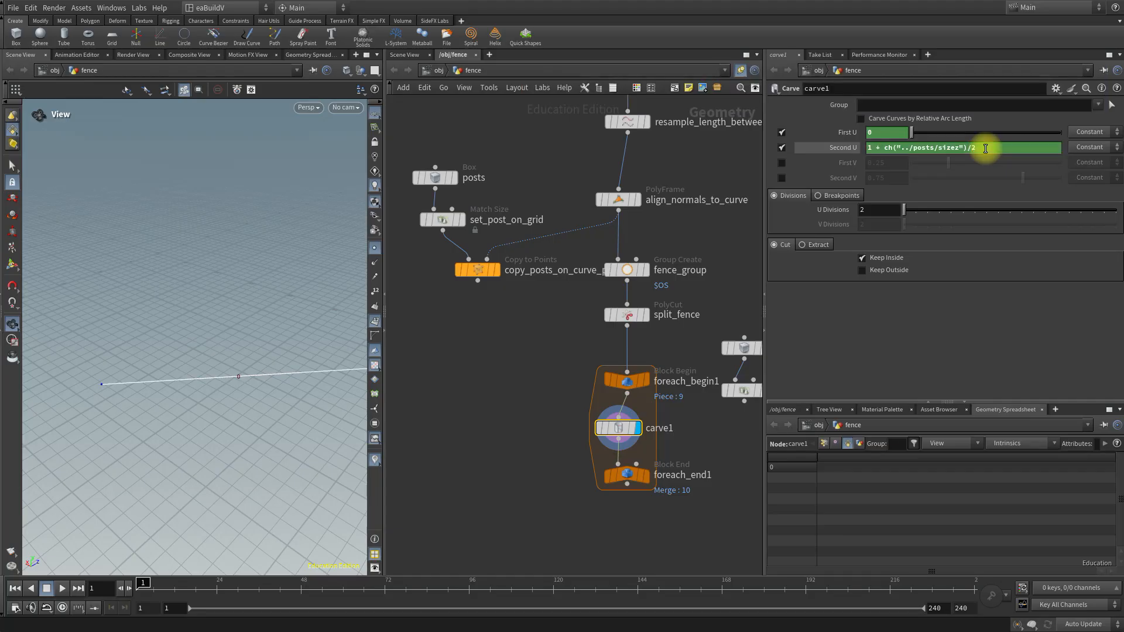
# Check carve1's evaluated Second U against the segment in the viewport, and switch First U and Second U back to showing expressions.
pyautogui.click(845, 148)
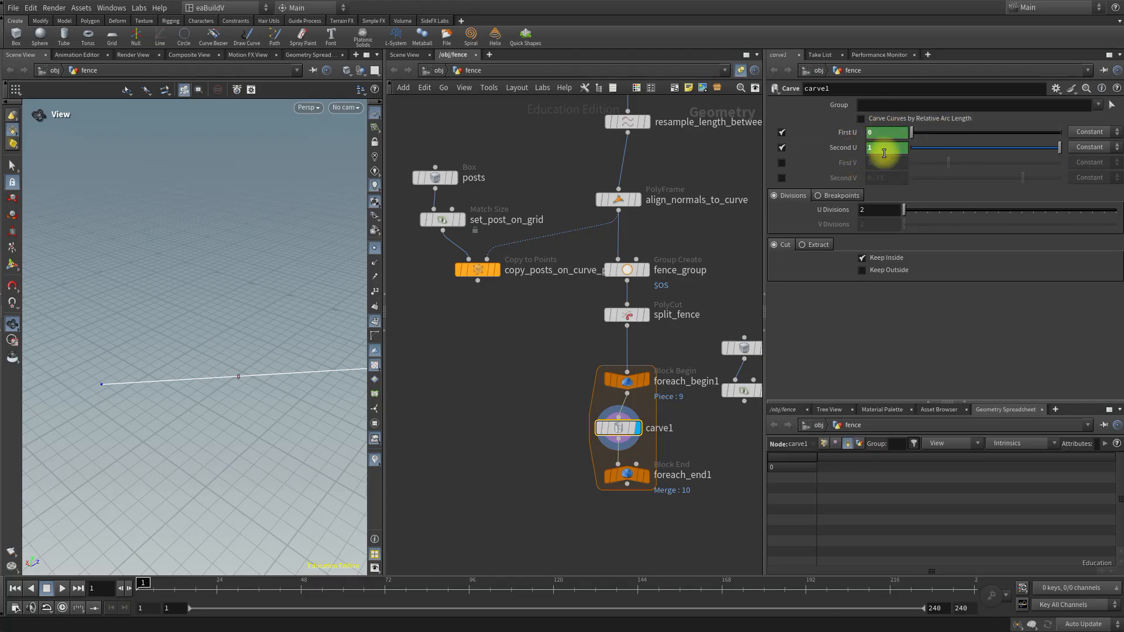
pyautogui.scroll(-3, 189, 435)
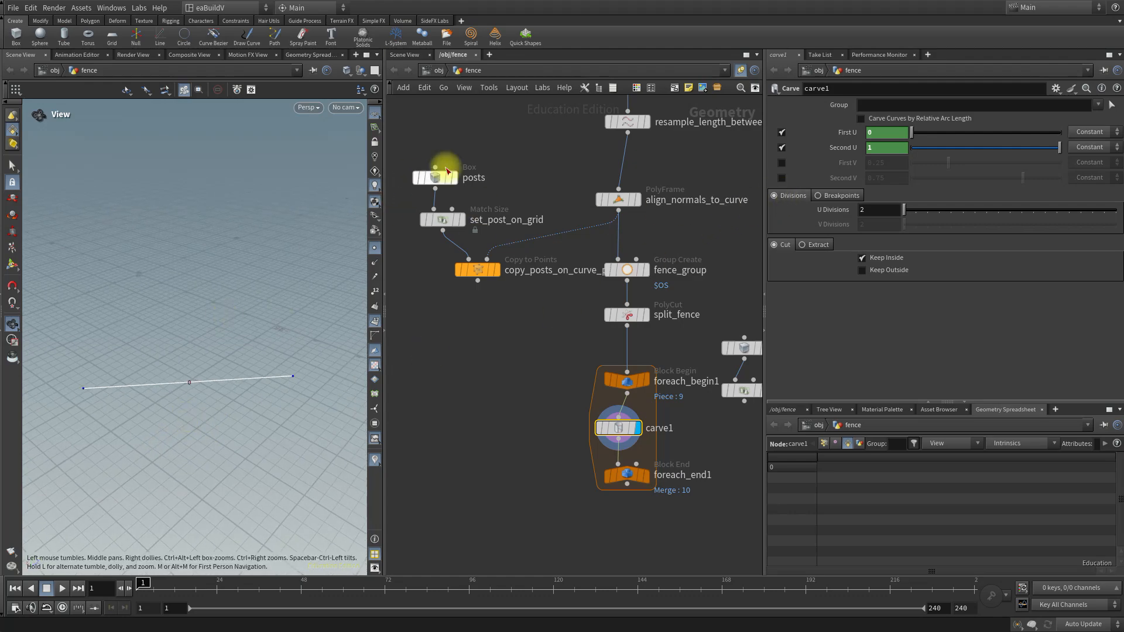
pyautogui.moveTo(453, 189)
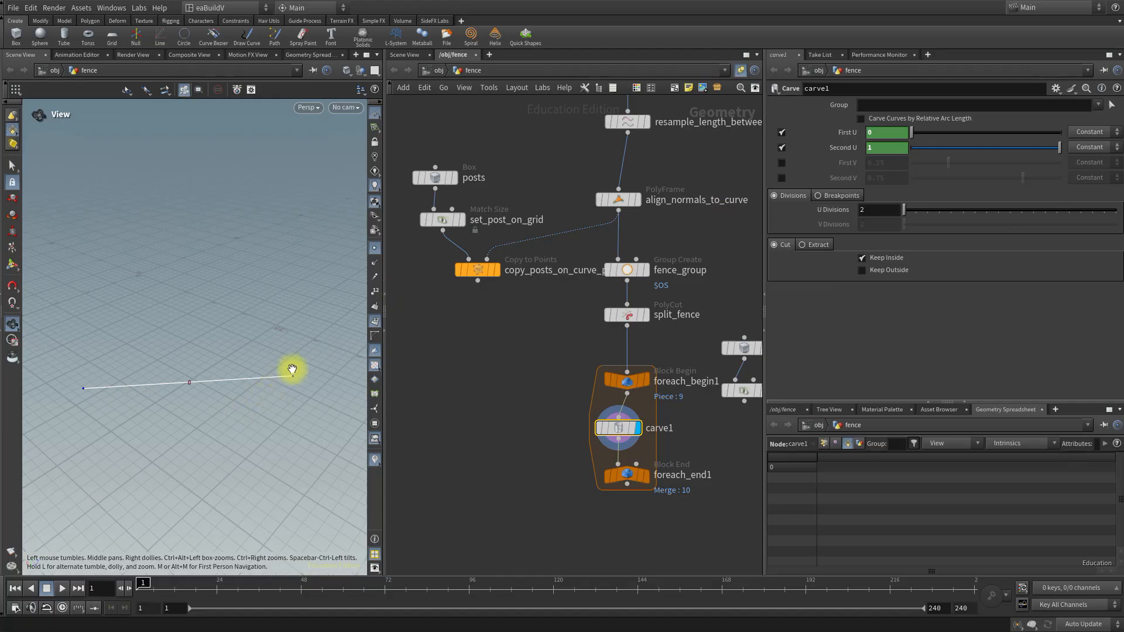
pyautogui.click(834, 148)
pyautogui.click(847, 132)
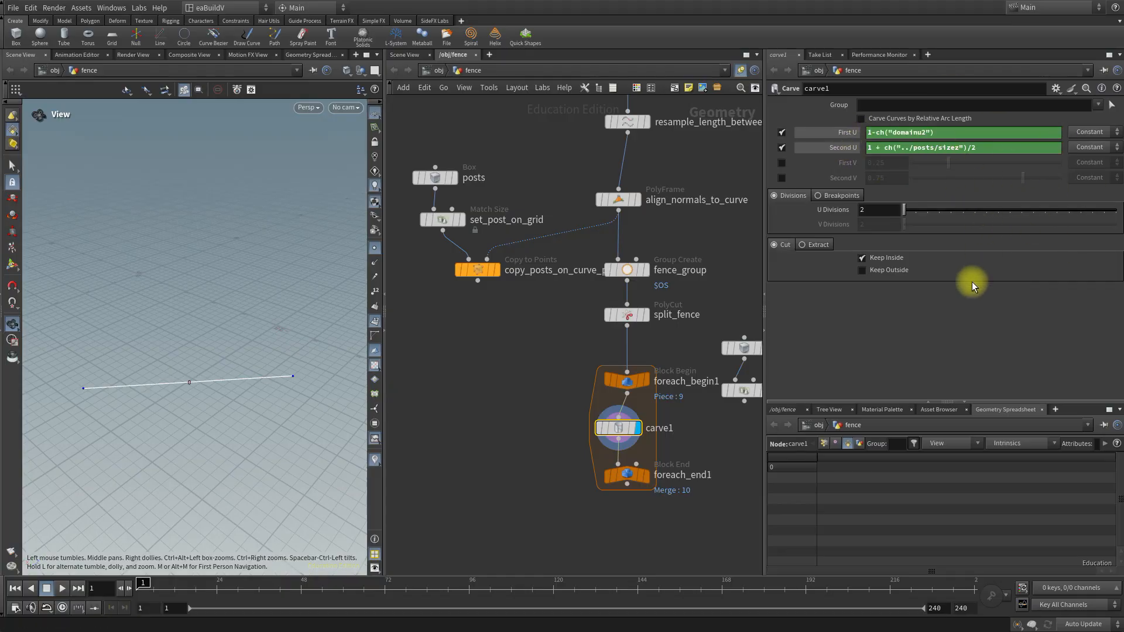
# Rename the carve1 node inside the for-each loop as carve_fence_segment.
pyautogui.moveTo(515, 394); pyautogui.dragTo(500, 291, button='middle')
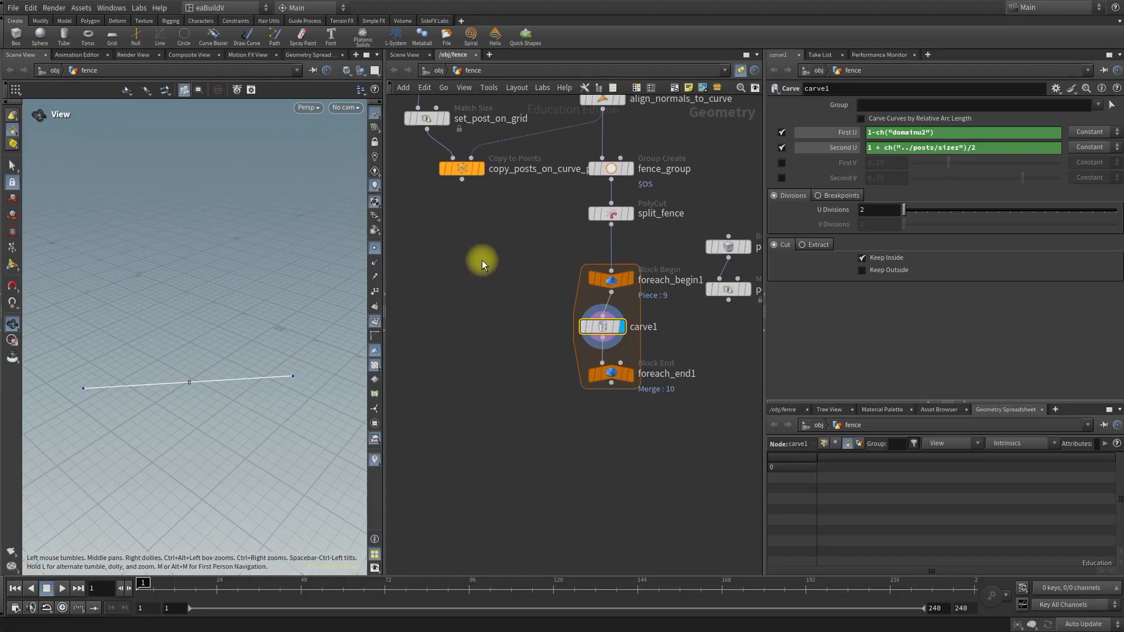
pyautogui.doubleClick(643, 327)
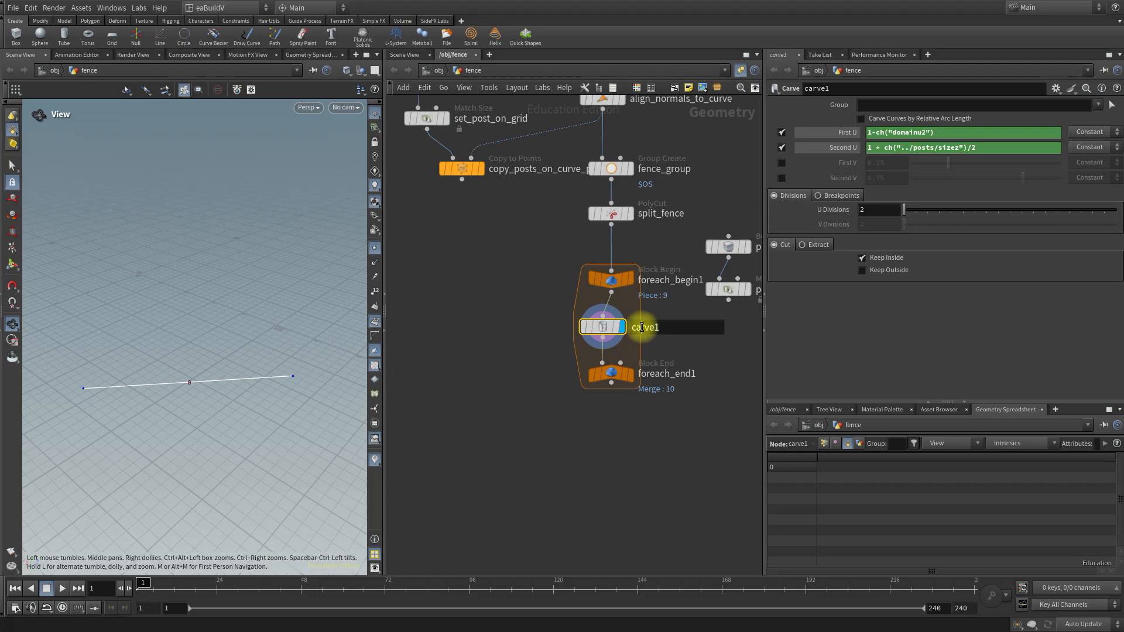
pyautogui.write('carve_fence_segment')
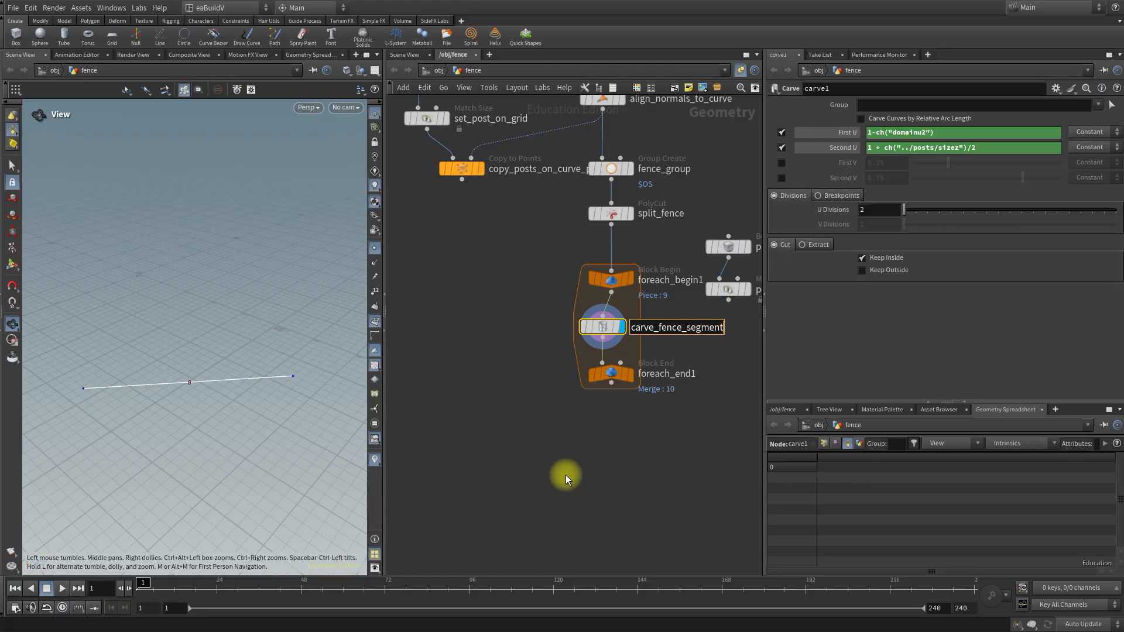
pyautogui.press('Return')
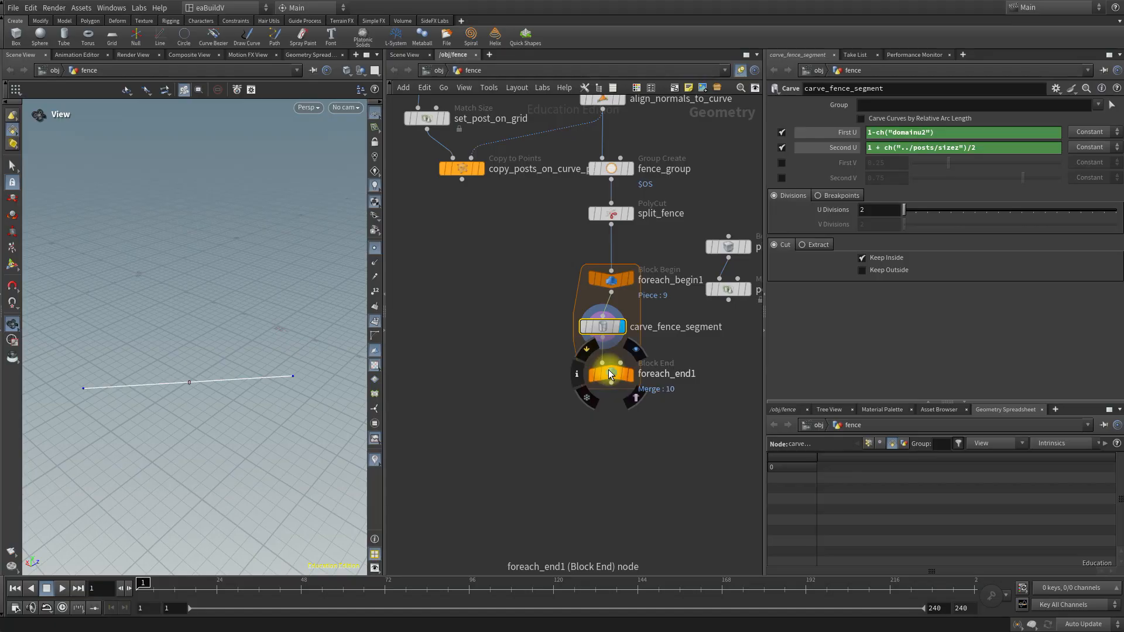
# Move foreach_end1 further down to make room in the loop and add an Attribute Wrangle node beside the block.
pyautogui.moveTo(610, 371); pyautogui.dragTo(606, 473)
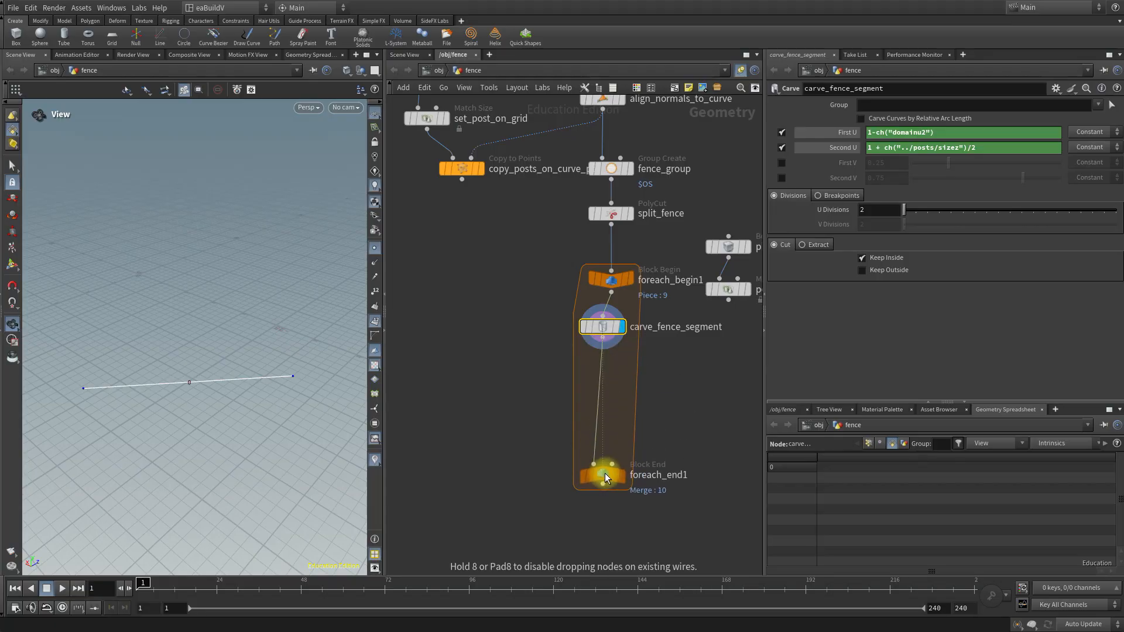
pyautogui.click(677, 385)
pyautogui.press('Tab')
pyautogui.write('attr')
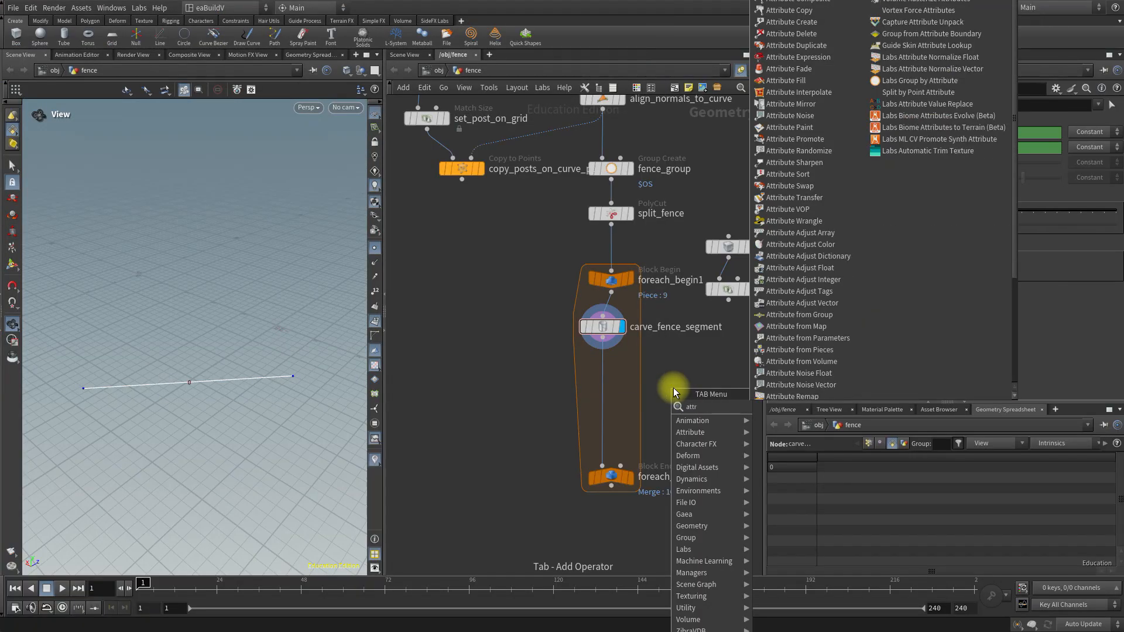
pyautogui.write('w')
pyautogui.press('Return')
pyautogui.click(674, 389)
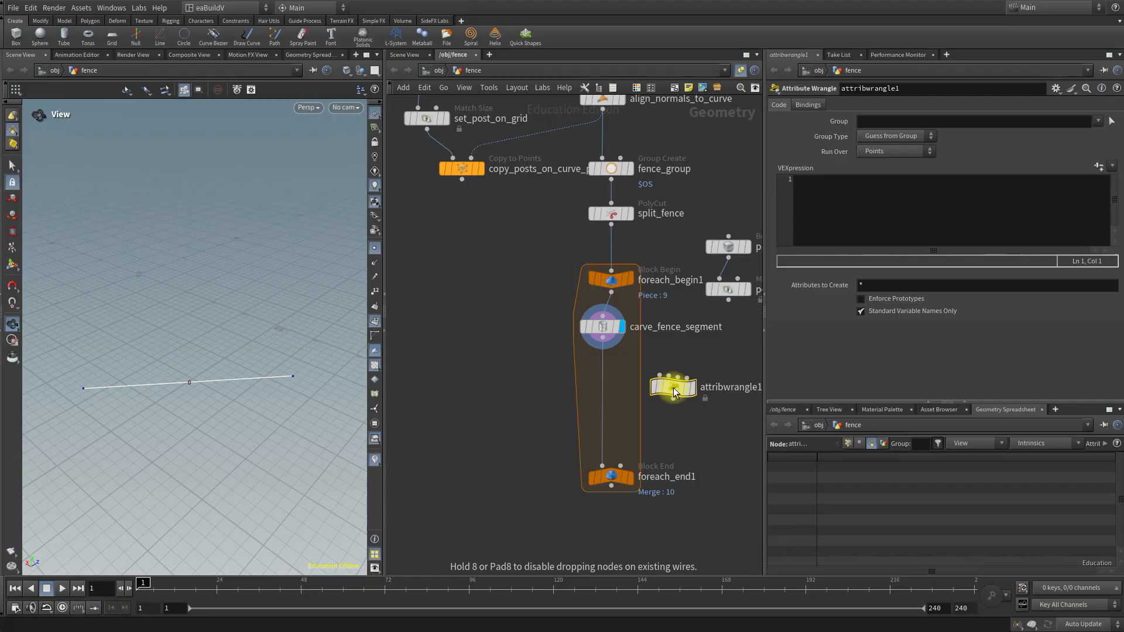
# Rename the new Attribute Wrangle node as picket_spacer.
pyautogui.moveTo(714, 448); pyautogui.dragTo(575, 439, button='middle')
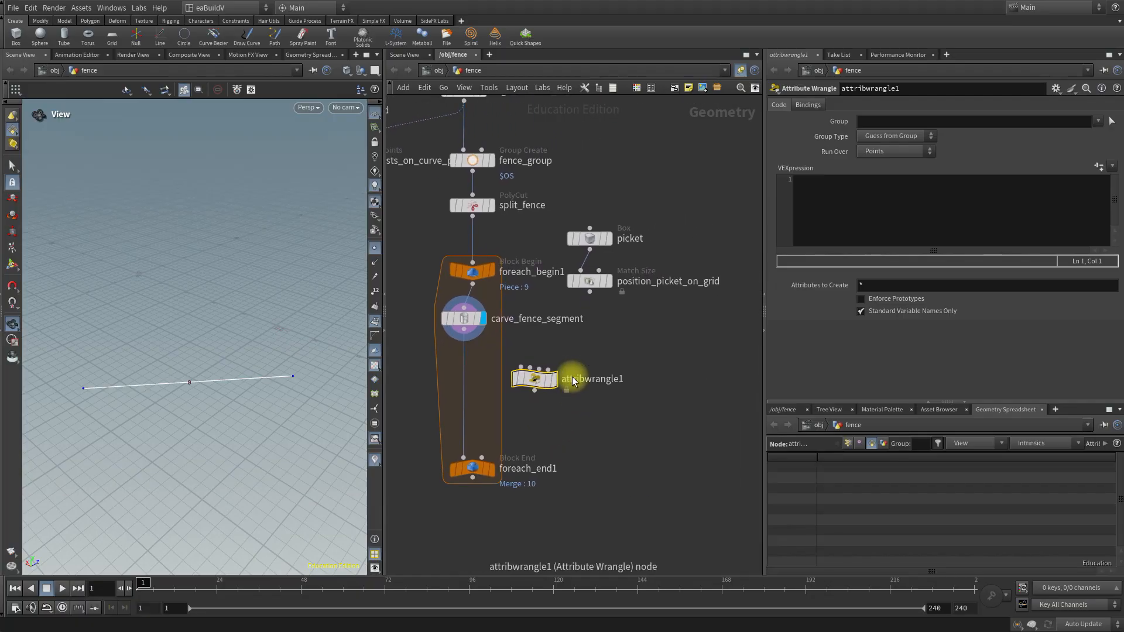
pyautogui.doubleClick(591, 378)
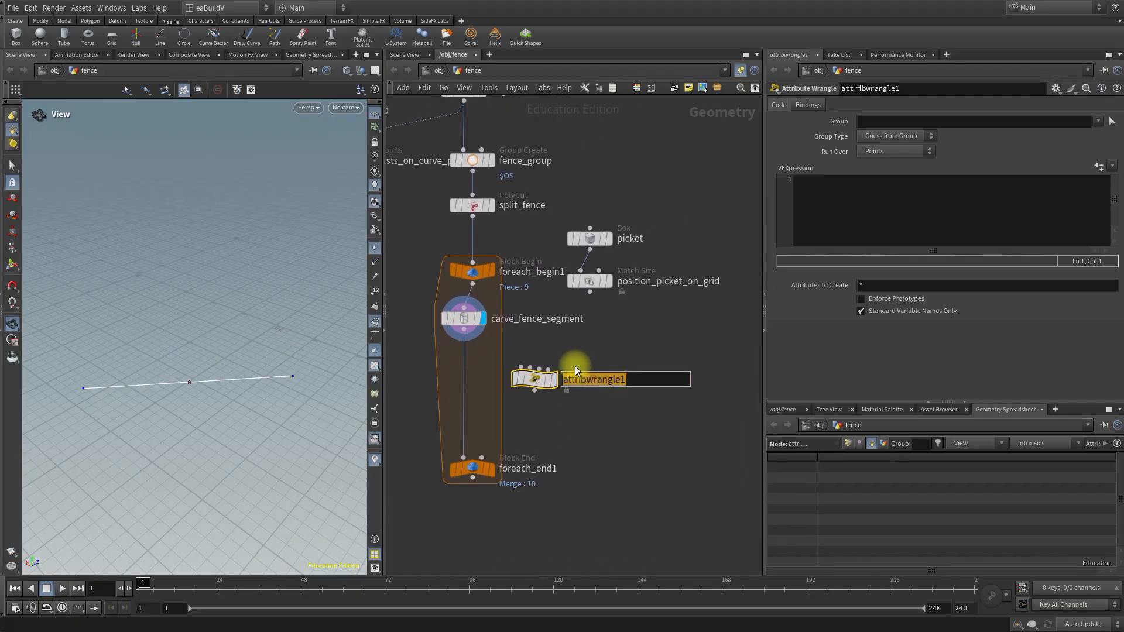
pyautogui.write('picket_spacer')
pyautogui.press('Return')
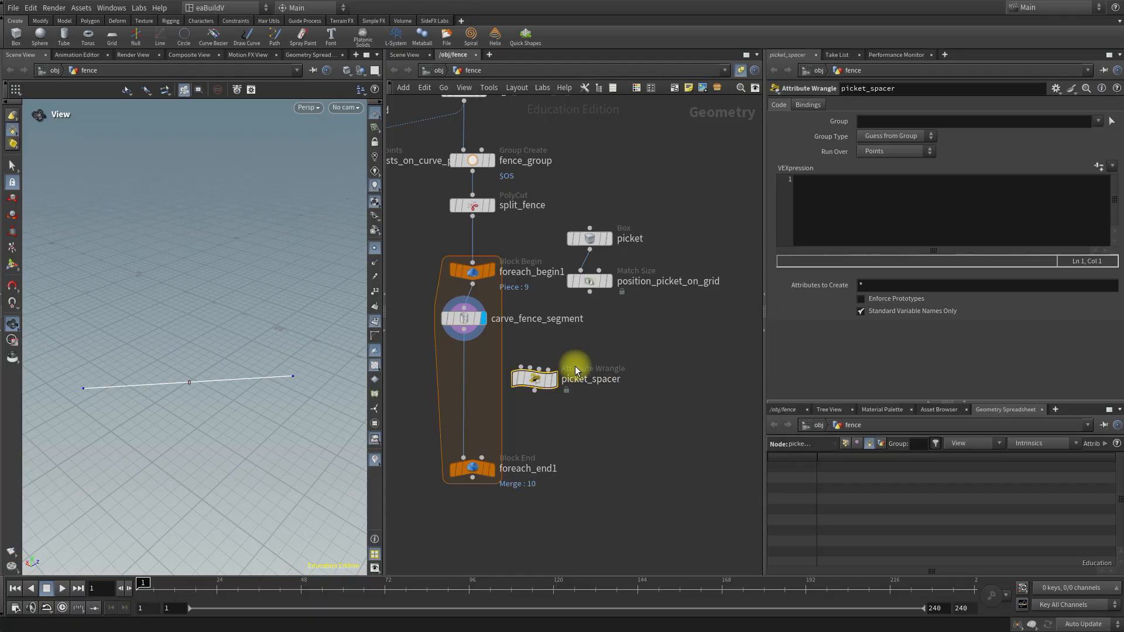
# Insert picket_spacer into the loop's wire between carve_fence_segment and foreach_end1.
pyautogui.moveTo(532, 382)
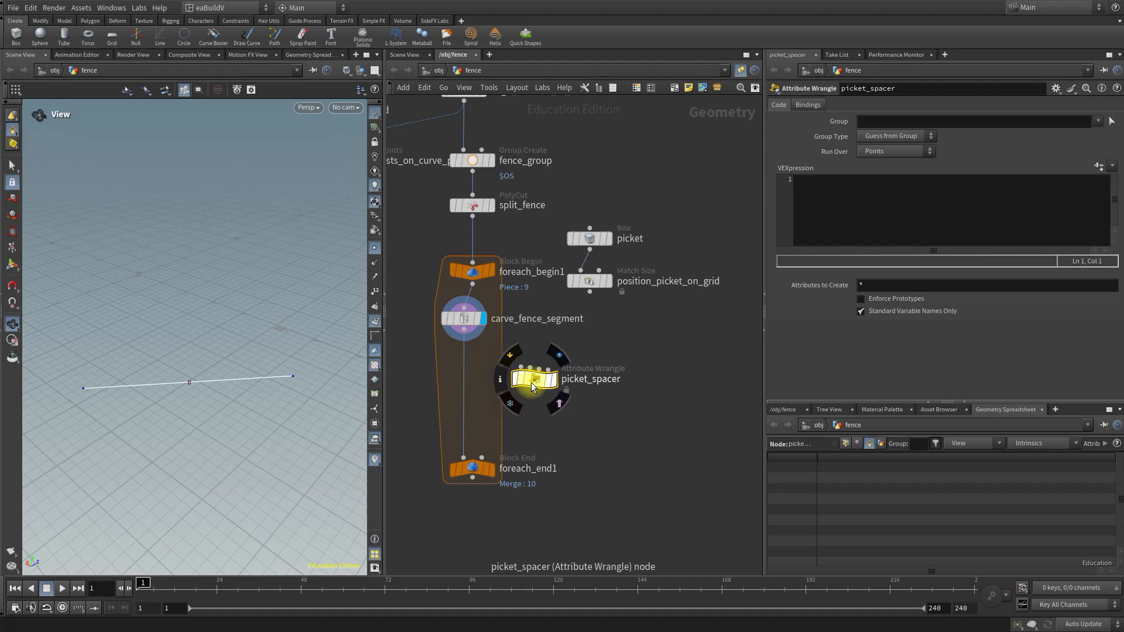
pyautogui.moveTo(531, 386); pyautogui.dragTo(475, 386)
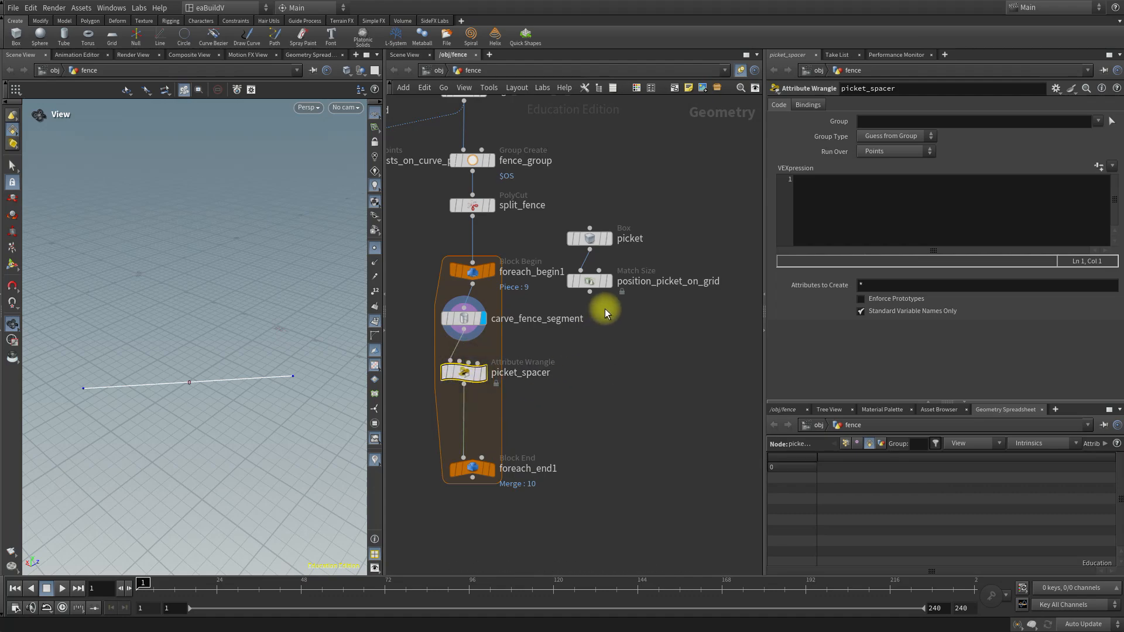
pyautogui.moveTo(635, 350); pyautogui.dragTo(677, 346, button='middle')
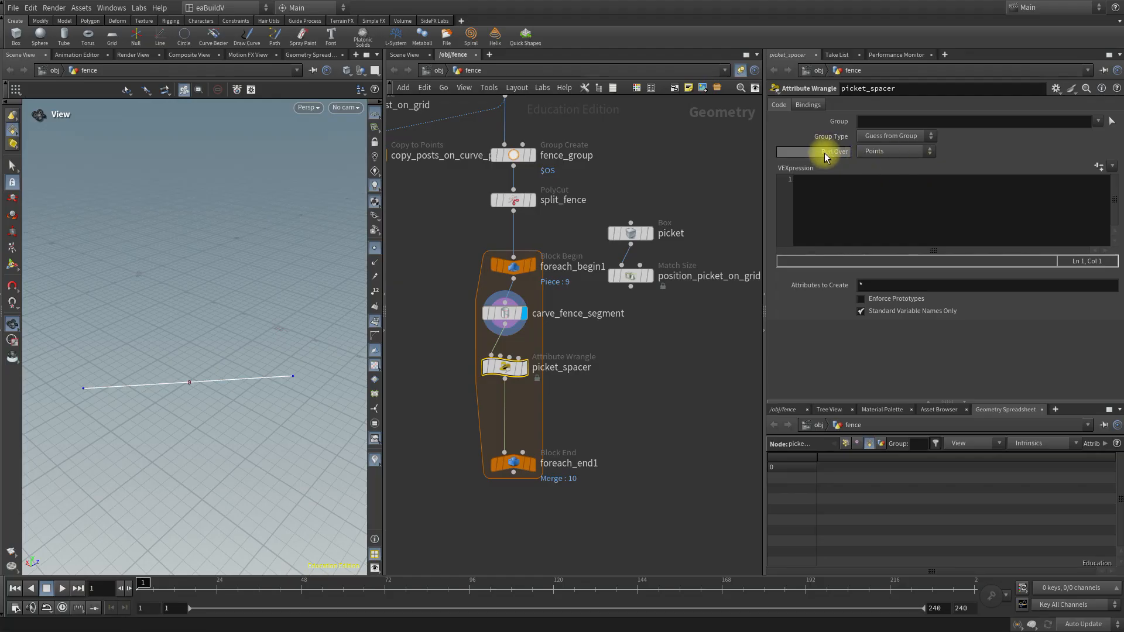
# Set picket_spacer to run over Primitives and also wire carve_fence_segment's output into its second input.
pyautogui.click(879, 152)
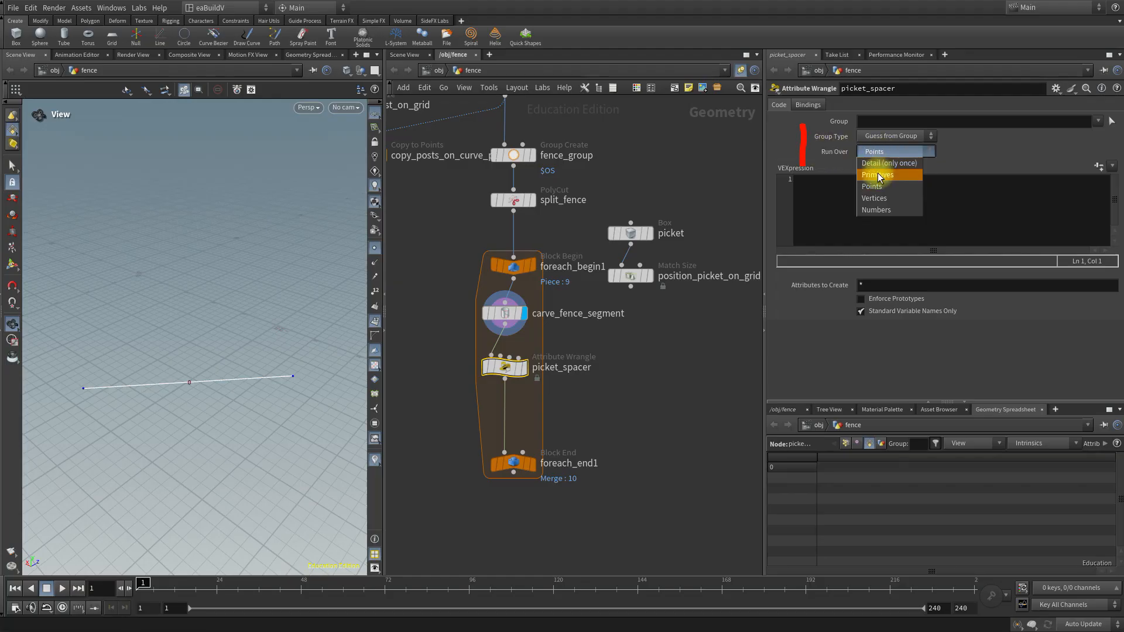
pyautogui.click(879, 175)
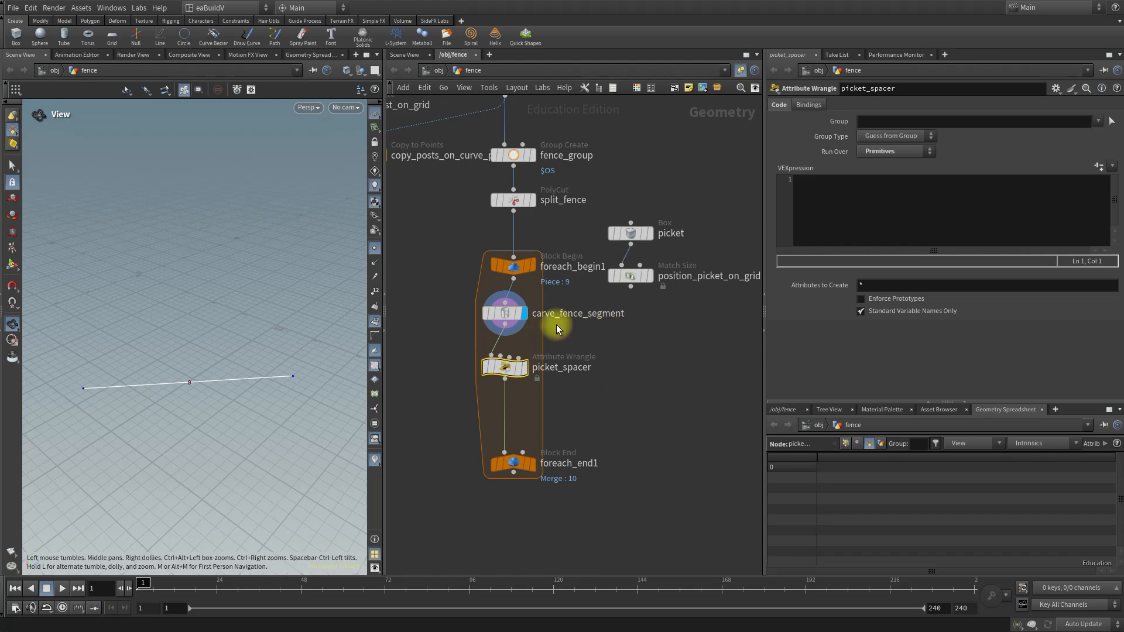
pyautogui.moveTo(503, 367)
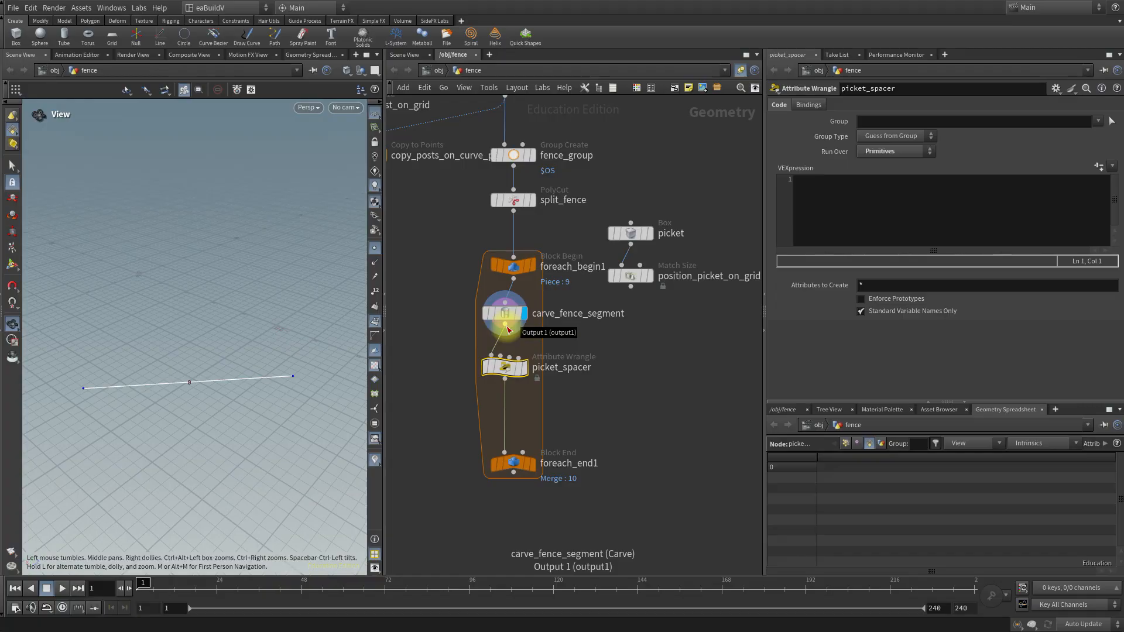
pyautogui.moveTo(508, 330); pyautogui.dragTo(505, 358)
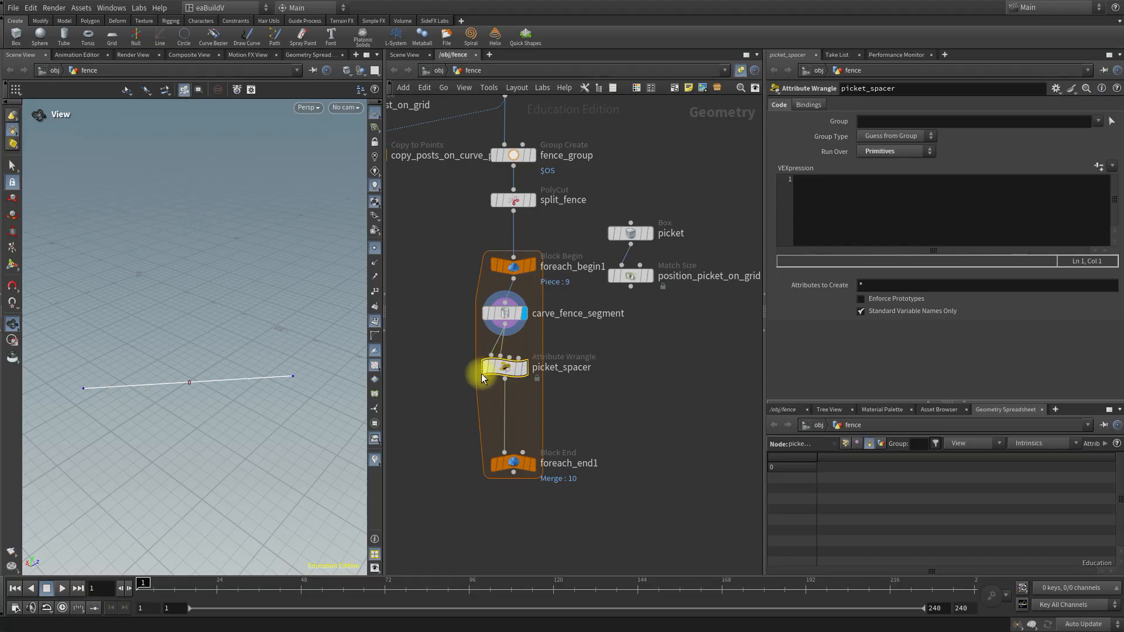
# Paste picket_spacer's VEX code with chf("spacer"), post width and curve length, computing f@adjustSpacer = max(0.0, (picketSpacer - postWidth * 2) - postWidth/2).
pyautogui.moveTo(492, 370)
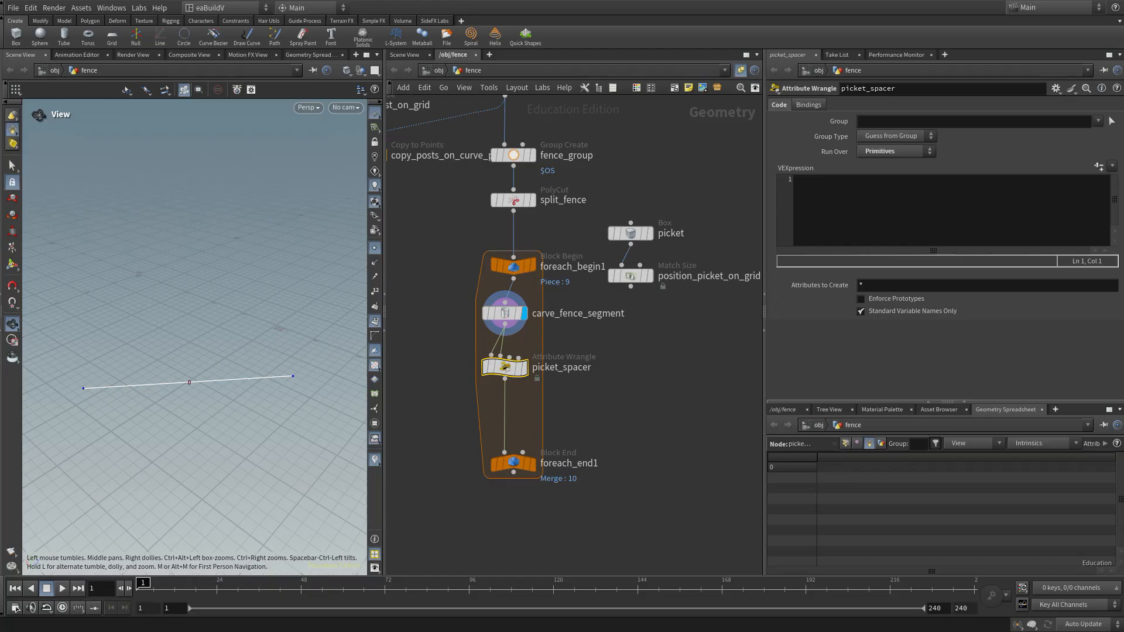
pyautogui.click(833, 182)
pyautogui.write('// create the spacer slider float spacer = chf("spacer");  float postWidth = `bbox("../posts", D_ZSIZE)`; // z-size of posts float curveLength = `arclen(1,0,0,1)`; // grab length of curve segment  float picketSpacer = curveLength * spacer; // calculate proper spacing  // f@adjustSpacer = max(0.0, (picketSpacer - postWidth * 2) - postWidth/2);')
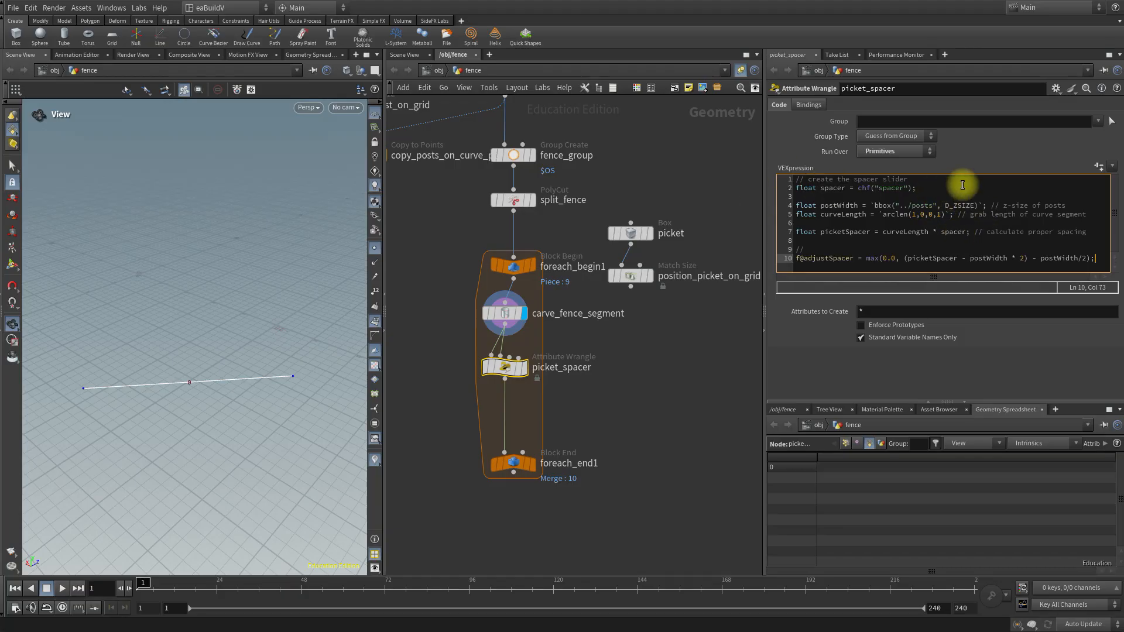
pyautogui.click(995, 146)
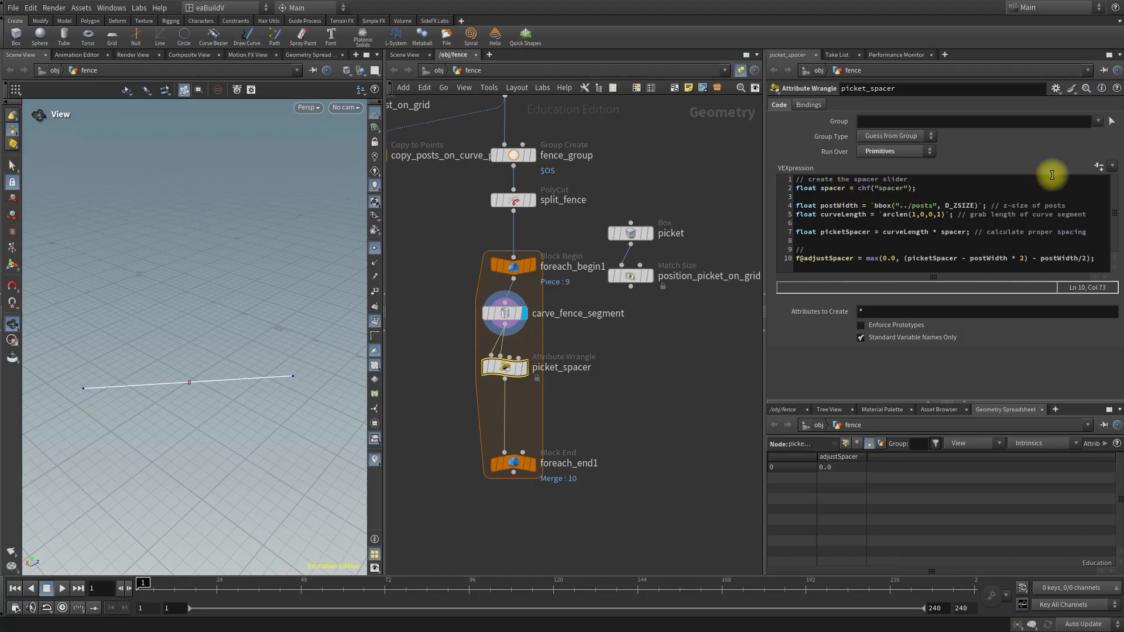
# Create the Spacer parameter from picket_spacer's VEX code and set Spacer to 0.375.
pyautogui.click(1099, 169)
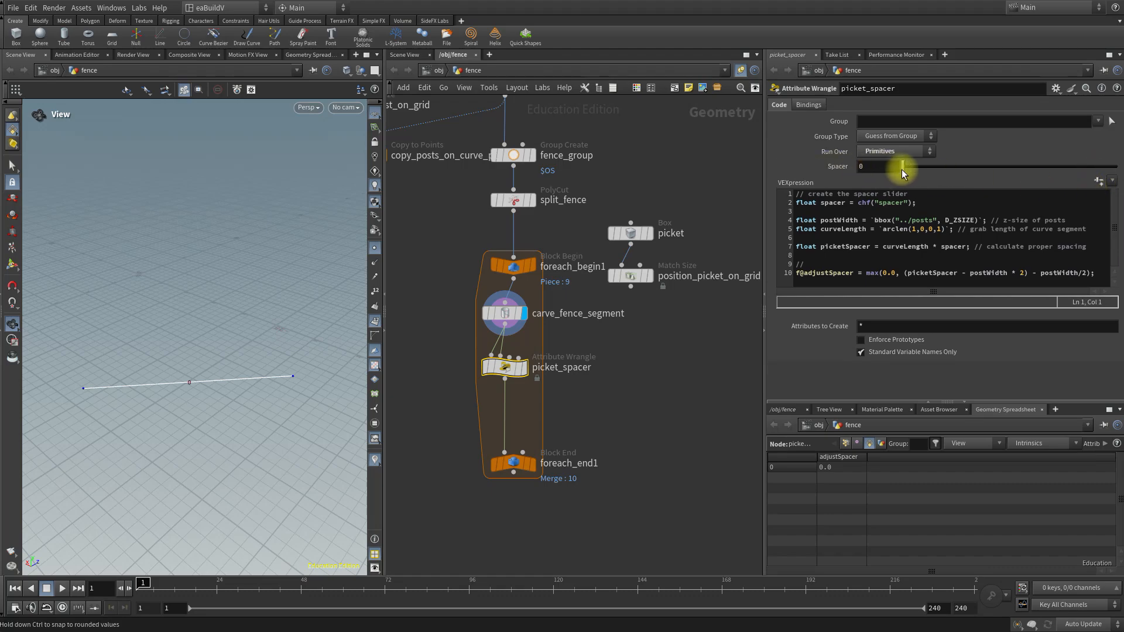
pyautogui.moveTo(903, 169); pyautogui.dragTo(943, 169)
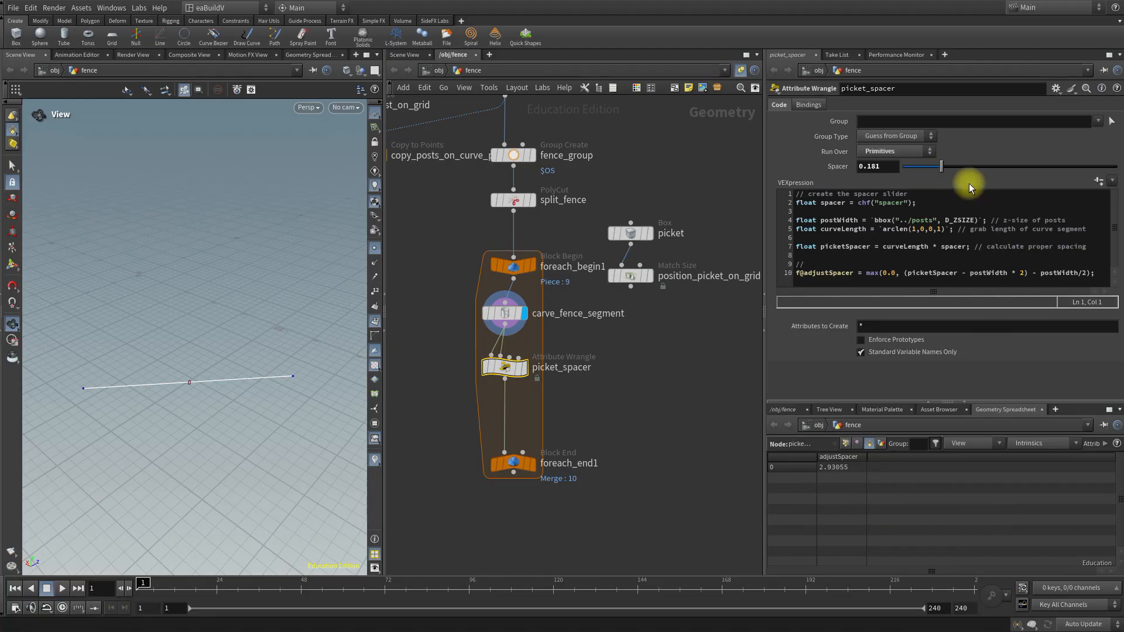
pyautogui.moveTo(941, 167); pyautogui.dragTo(952, 173)
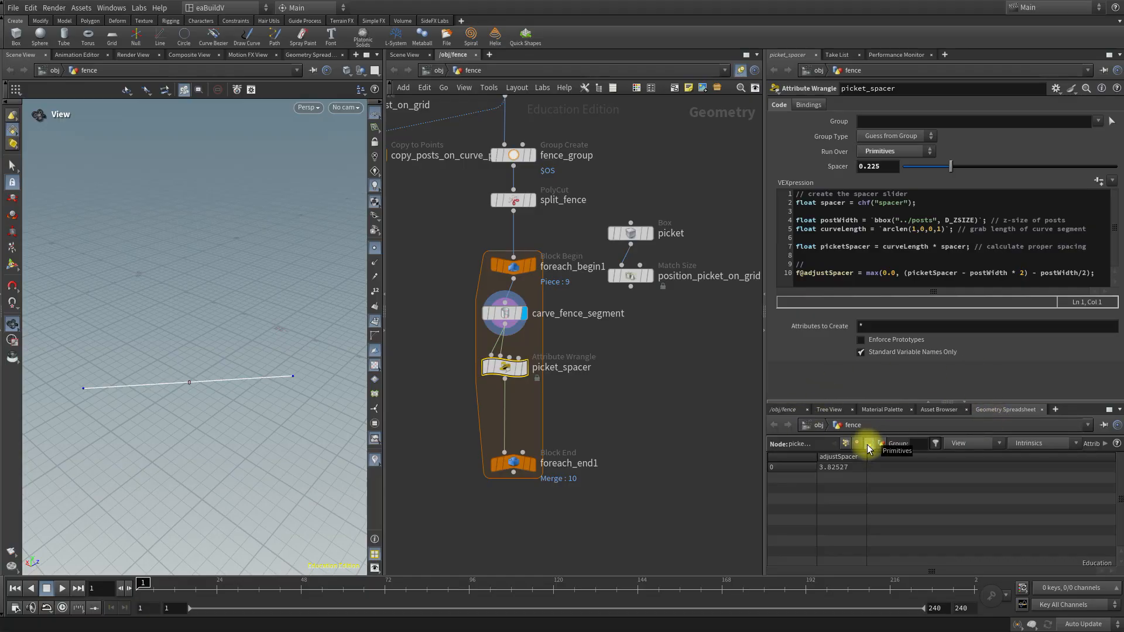
pyautogui.moveTo(955, 167); pyautogui.dragTo(983, 166)
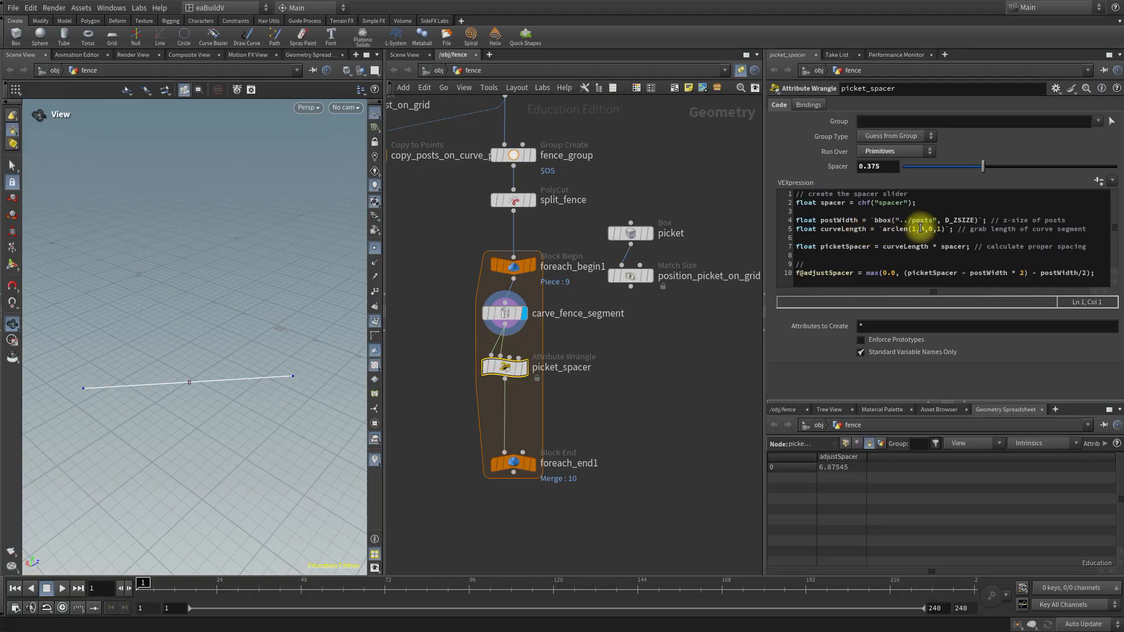
# Display the output of foreach_end1 to view all the carved fence segments.
pyautogui.scroll(-5, 442, 226)
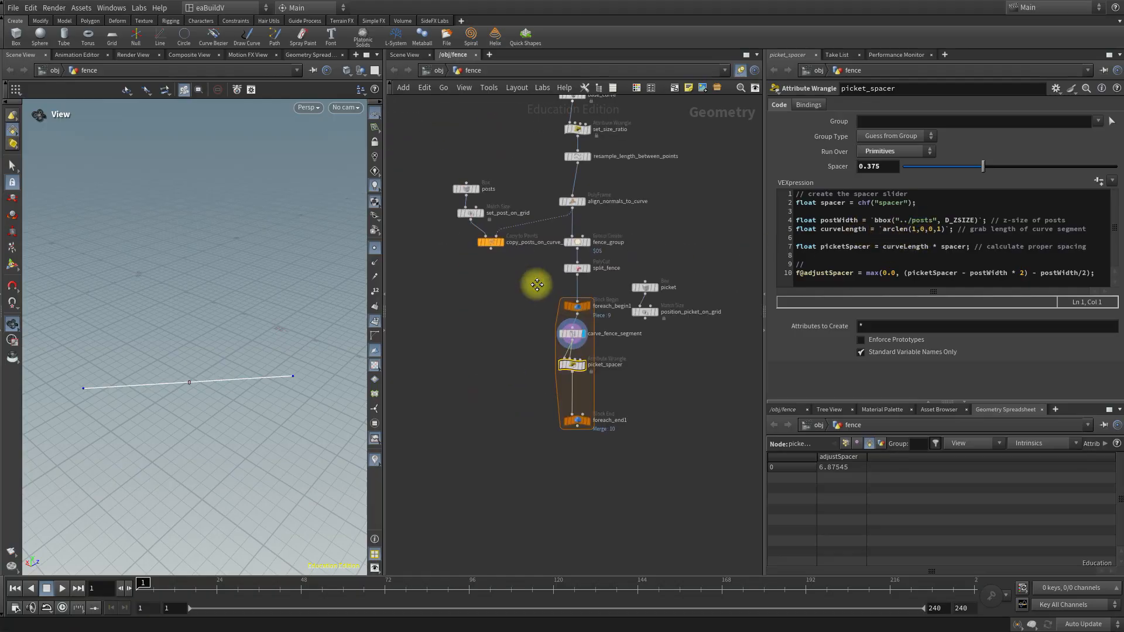
pyautogui.scroll(3, 475, 231)
pyautogui.moveTo(448, 179)
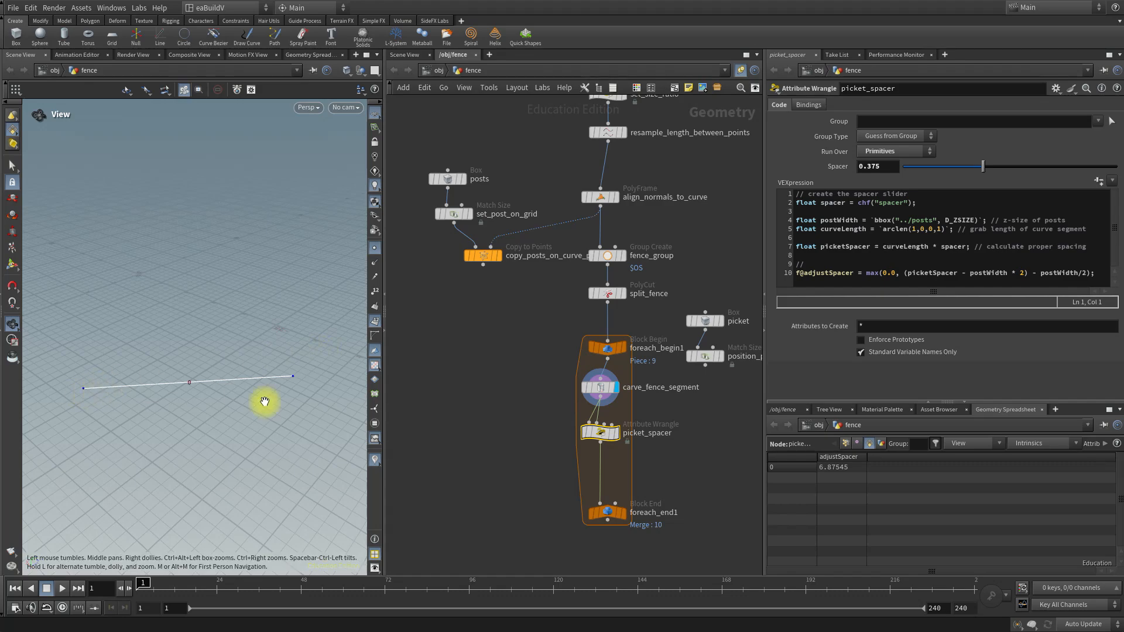
pyautogui.click(625, 518)
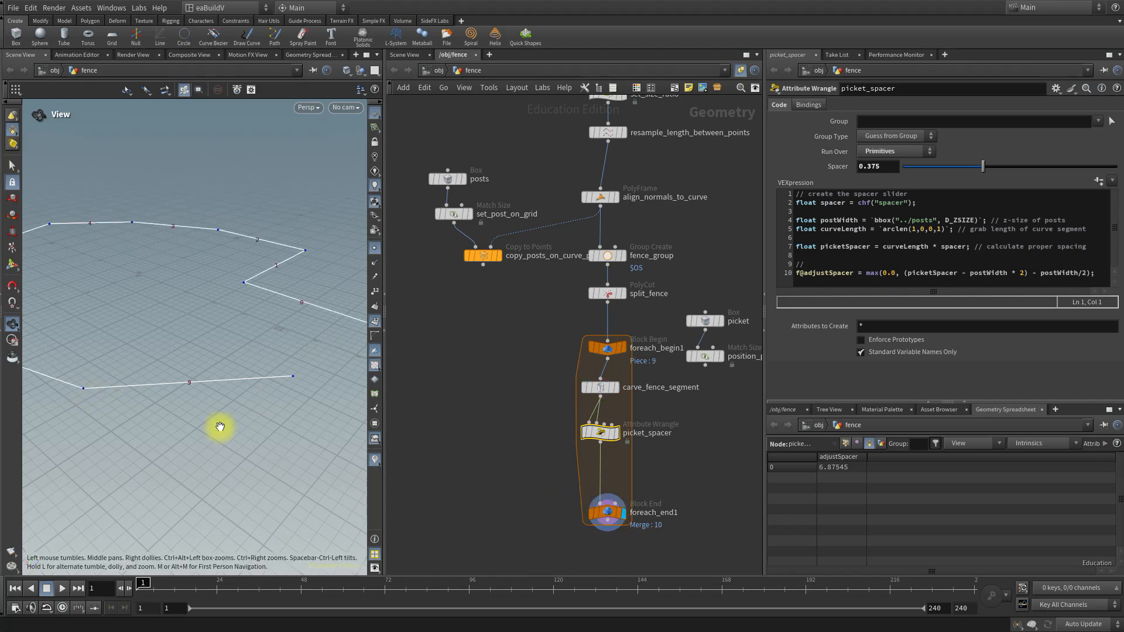
pyautogui.moveTo(219, 335); pyautogui.dragTo(213, 402)
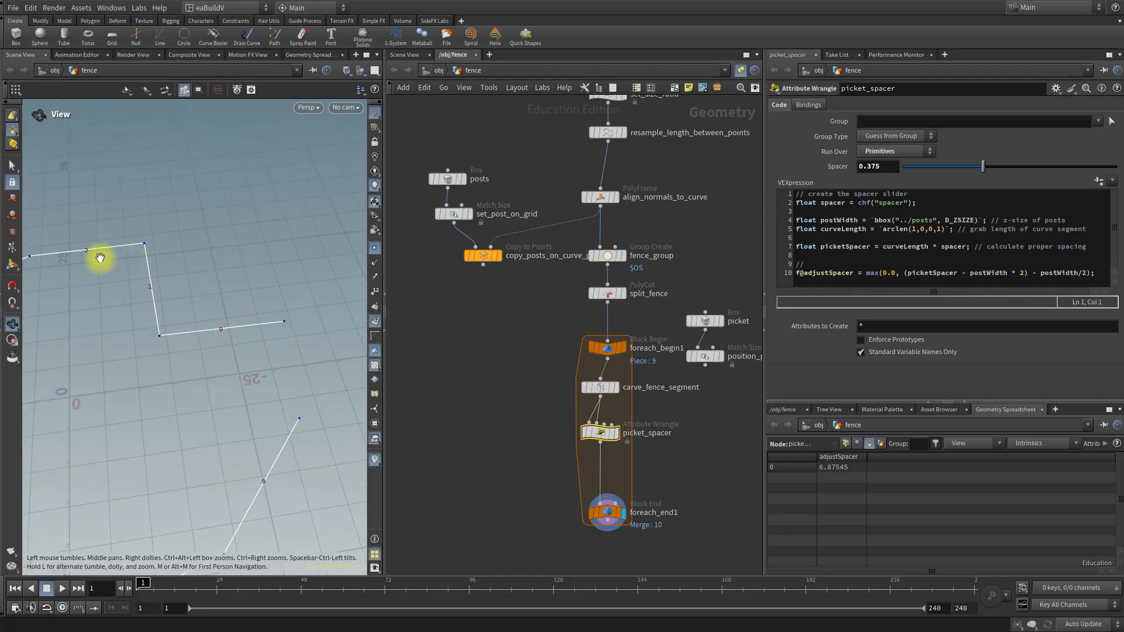
pyautogui.moveTo(148, 378); pyautogui.dragTo(189, 285, button='middle')
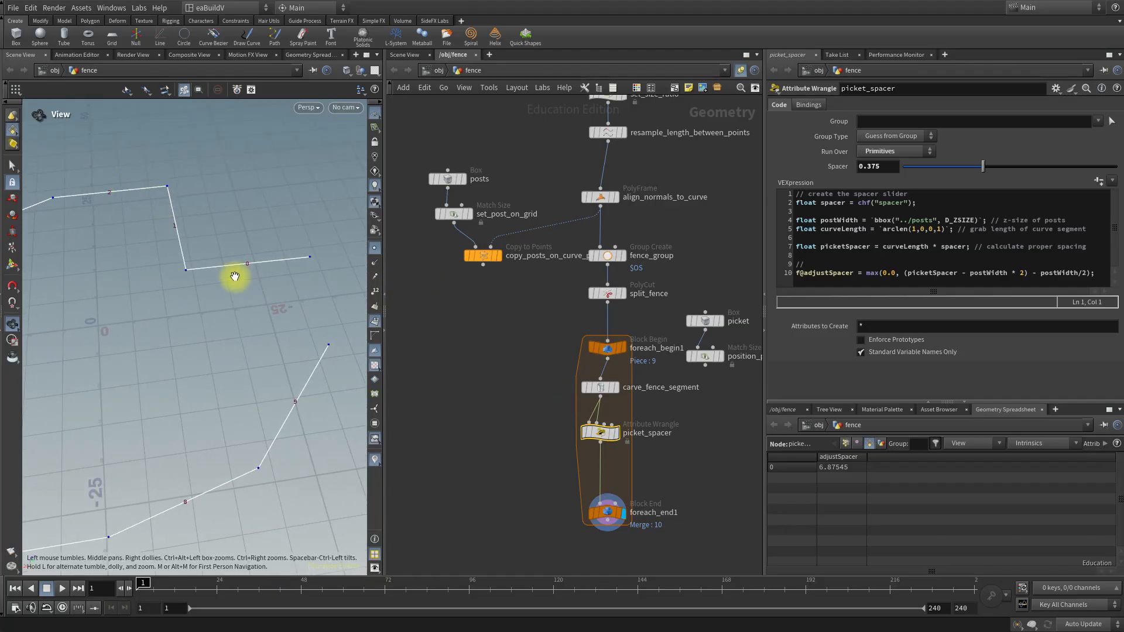
pyautogui.scroll(3, 536, 431)
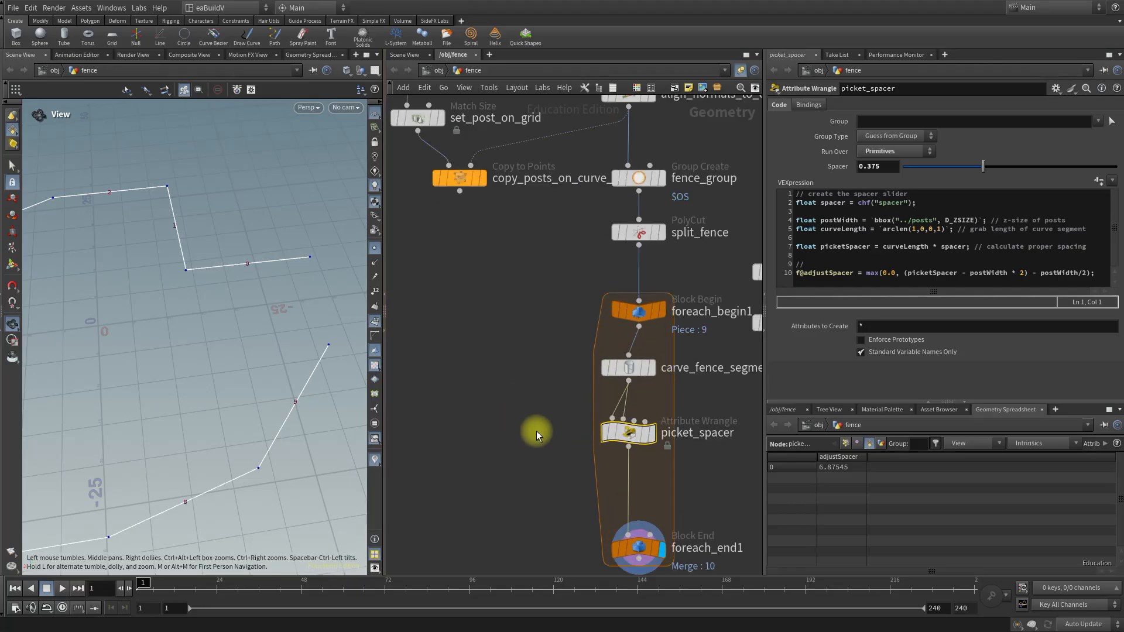
pyautogui.moveTo(539, 427); pyautogui.dragTo(427, 394, button='middle')
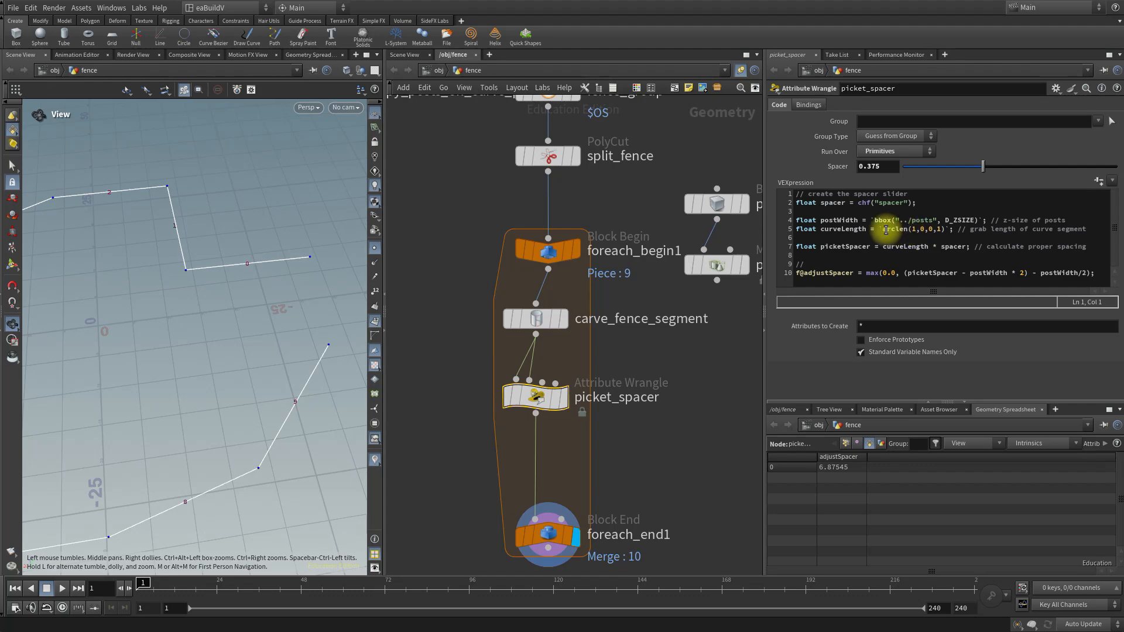
# Complete the comment above the adjustSpacer line in picket_spacer's code as "take into consideration the width of the posts".
pyautogui.click(880, 230)
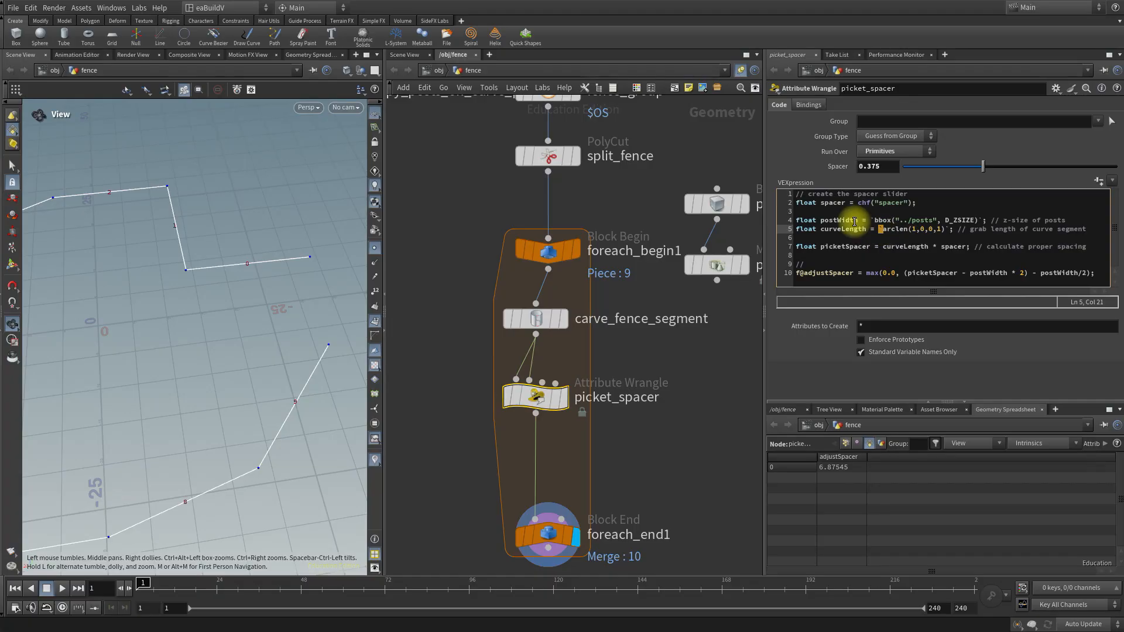
pyautogui.click(916, 229)
pyautogui.moveTo(915, 229); pyautogui.dragTo(911, 229)
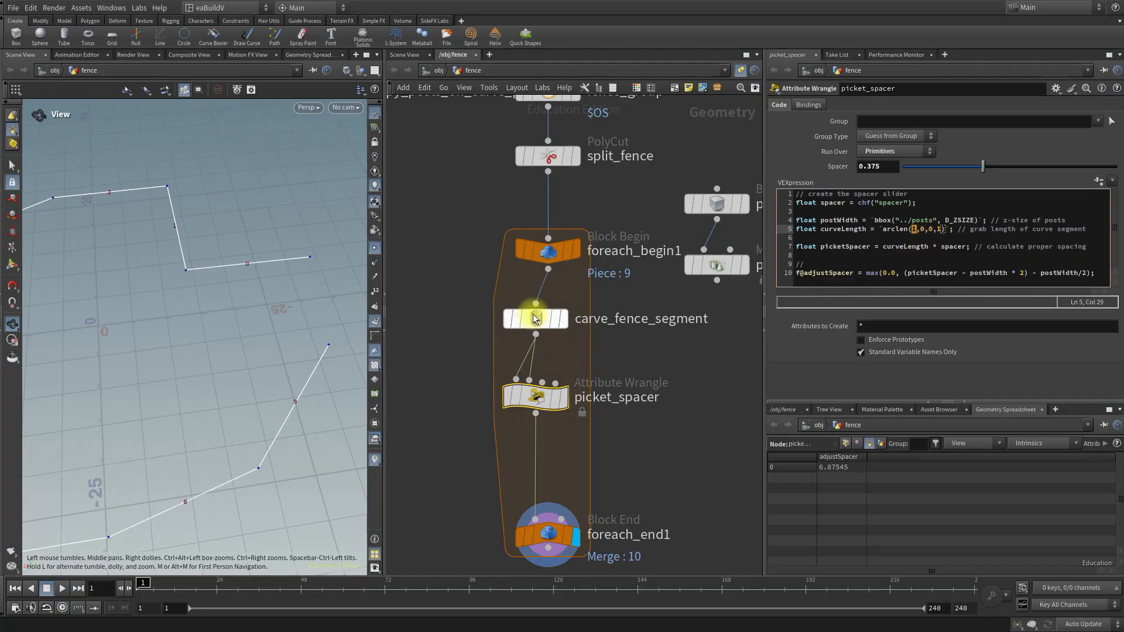
pyautogui.moveTo(543, 321)
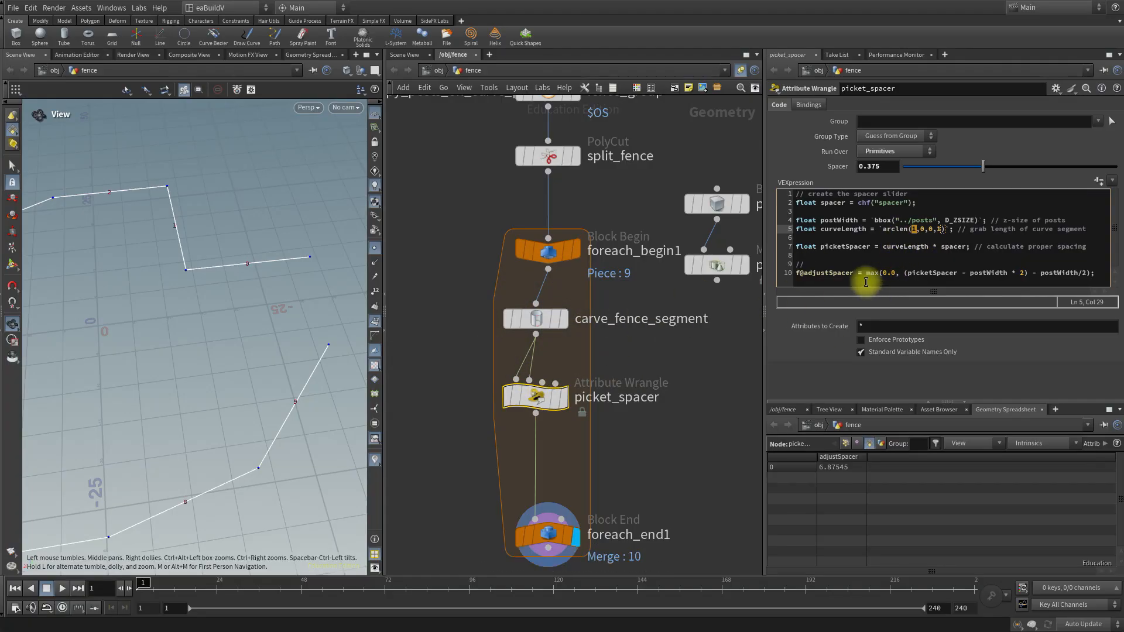
pyautogui.click(920, 238)
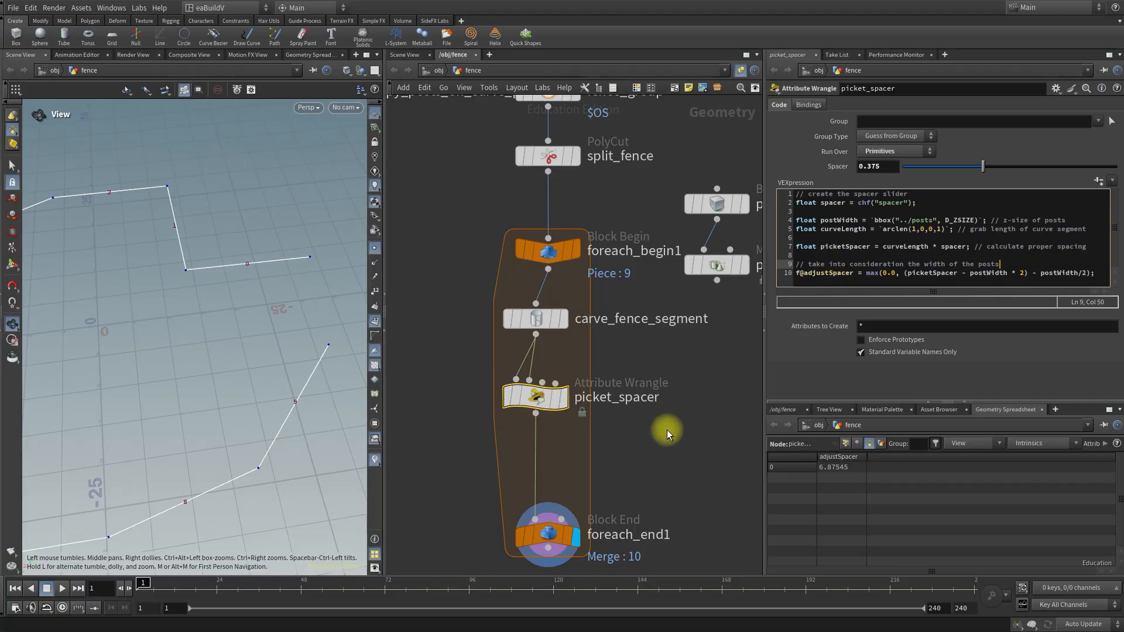
# Add a Resample node beside the loop, between the levels of picket_spacer and foreach_end1.
pyautogui.scroll(-2, 692, 415)
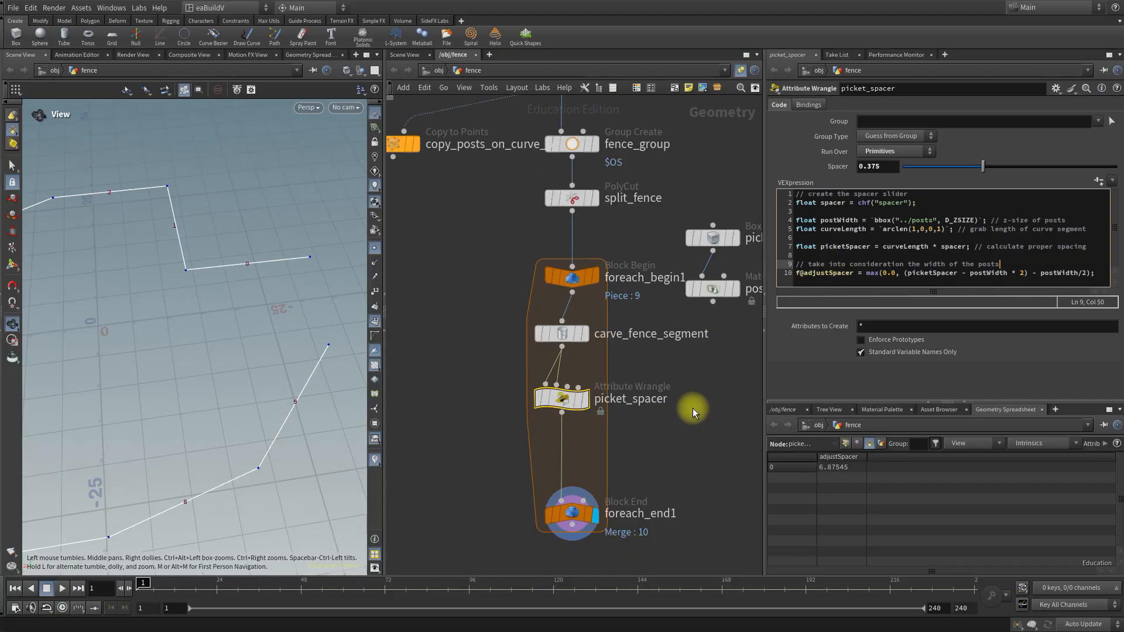
pyautogui.scroll(1, 693, 408)
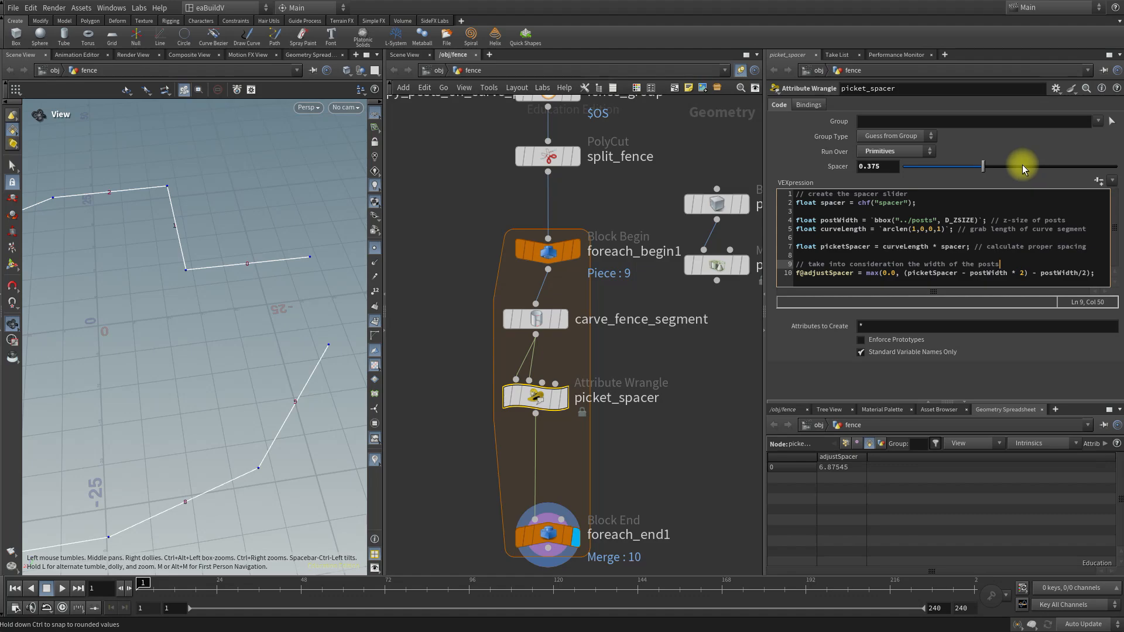
pyautogui.press('Tab')
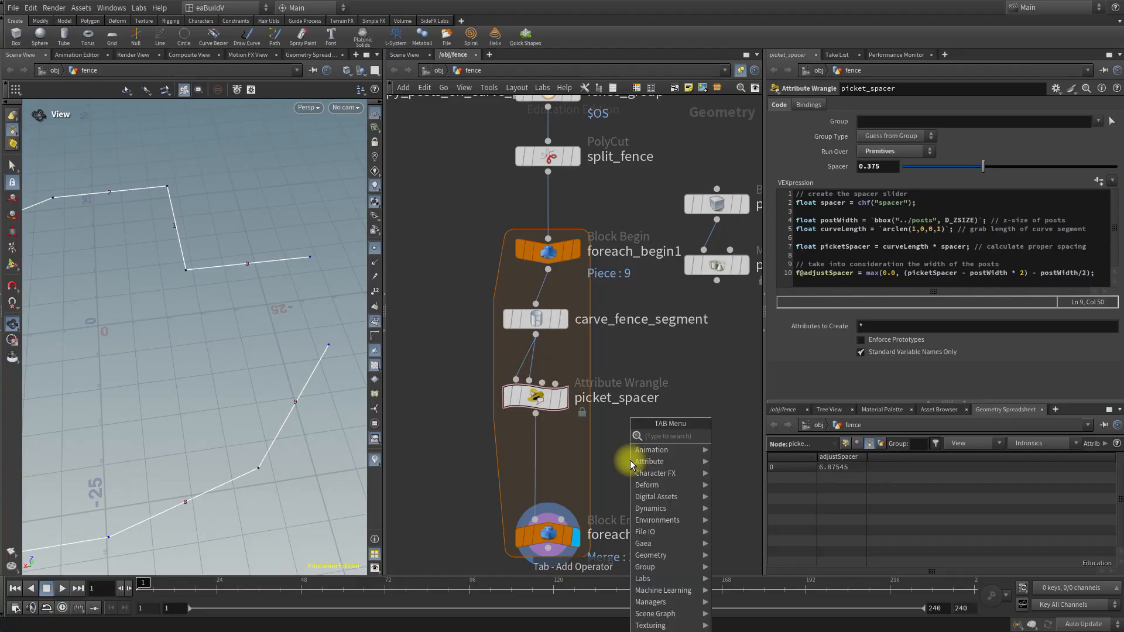
pyautogui.write('resam')
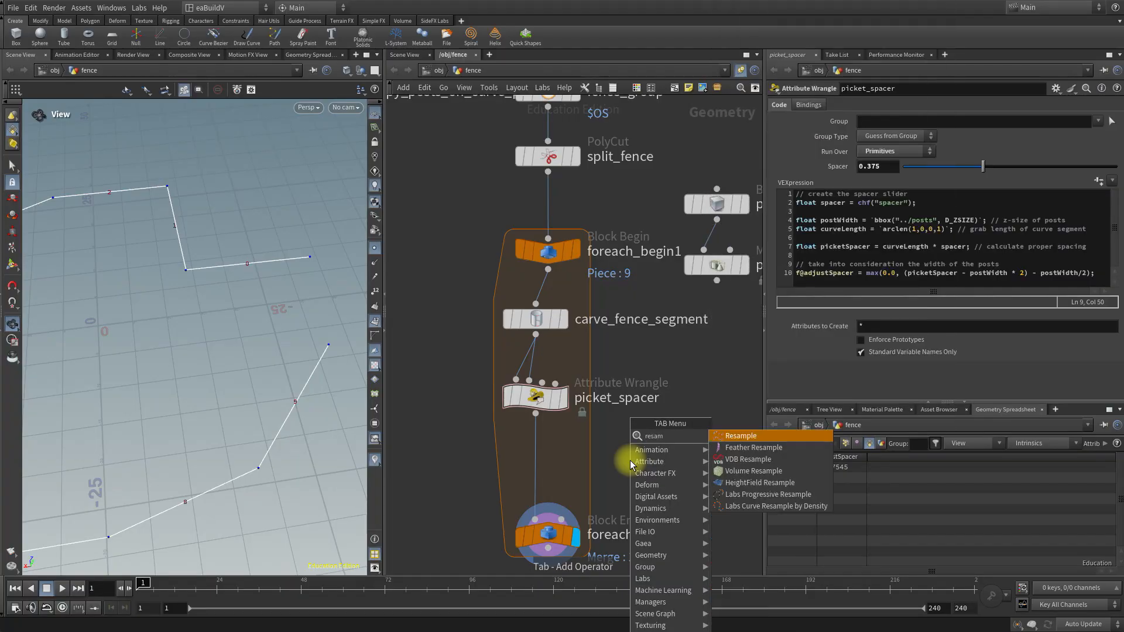
pyautogui.press('Return')
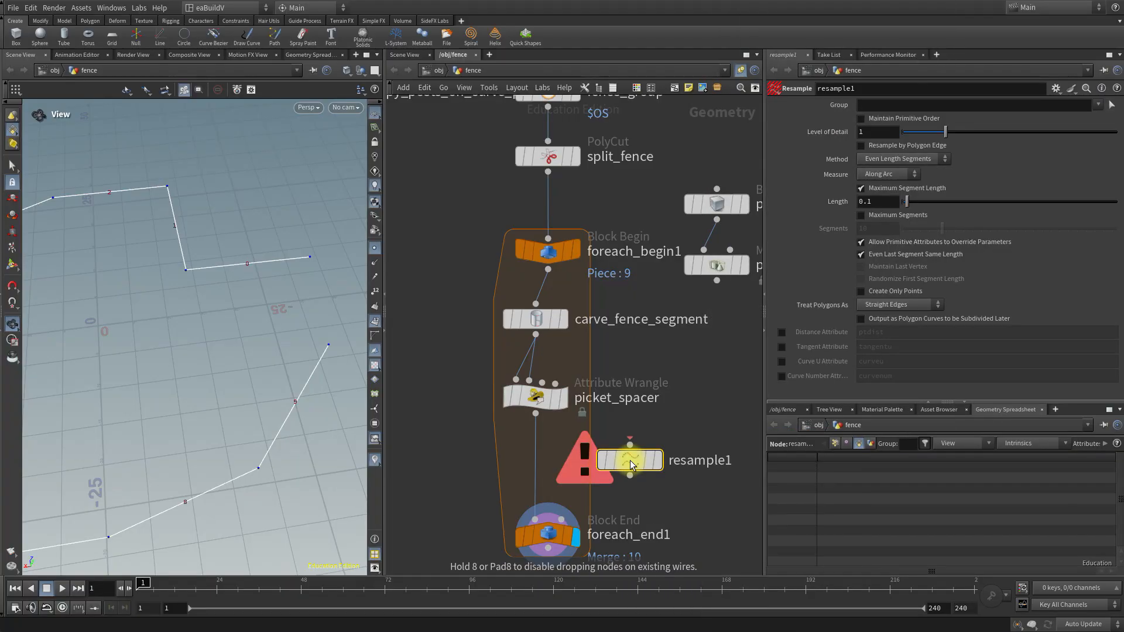
pyautogui.click(630, 460)
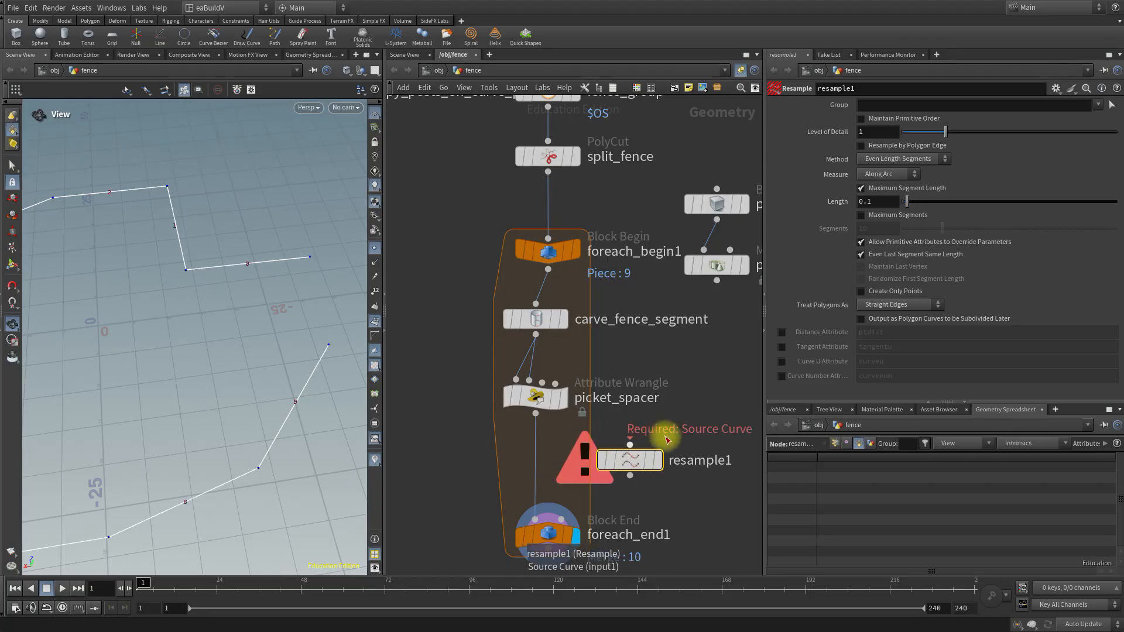
# Rename the Resample node as resample_num_segments and insert it into the wire between picket_spacer and foreach_end1.
pyautogui.doubleClick(676, 462)
pyautogui.write('resa')
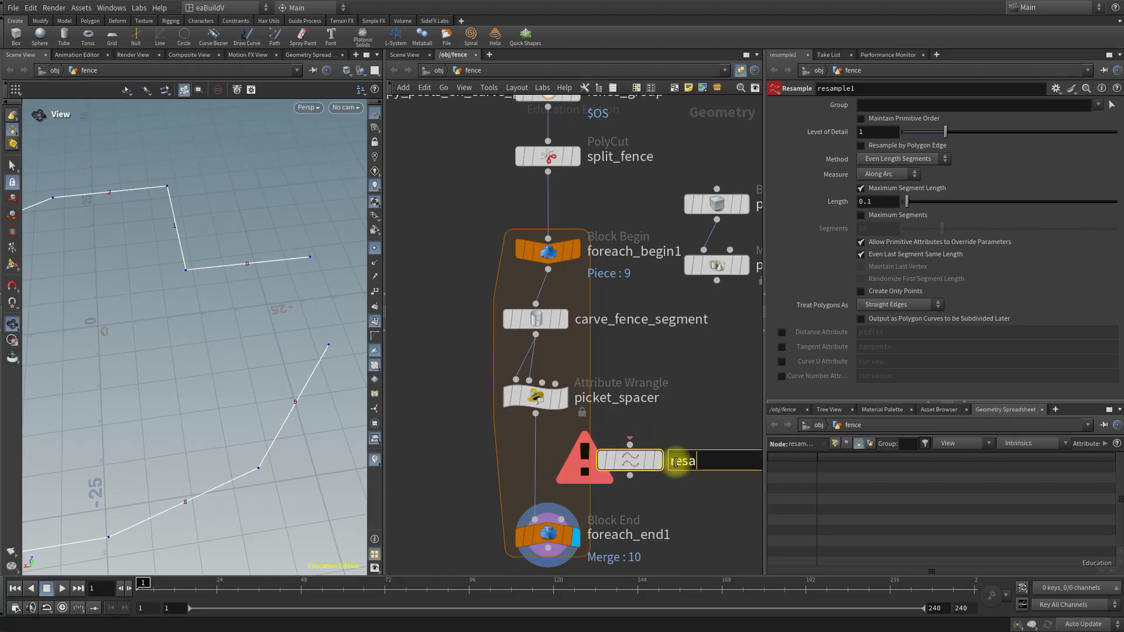
pyautogui.write('mple_num_segments')
pyautogui.press('Return')
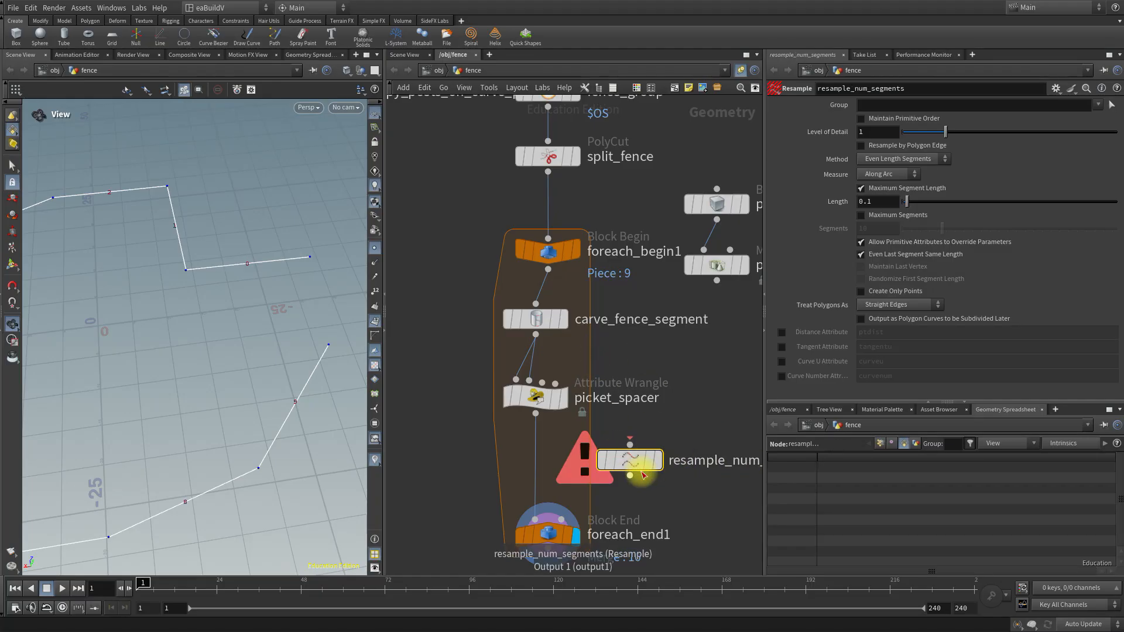
pyautogui.moveTo(628, 460); pyautogui.dragTo(546, 465)
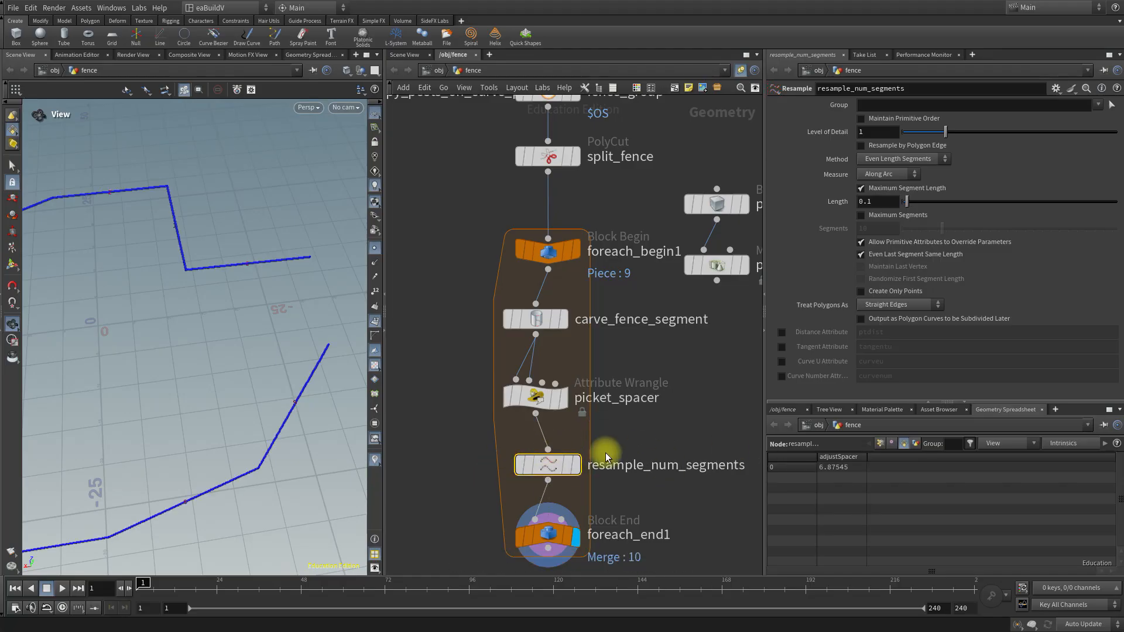
# Turn off Maximum Segment Length on resample_num_segments, enable Maximum Segments and set Segments to 8.
pyautogui.moveTo(697, 434); pyautogui.dragTo(682, 282, button='middle')
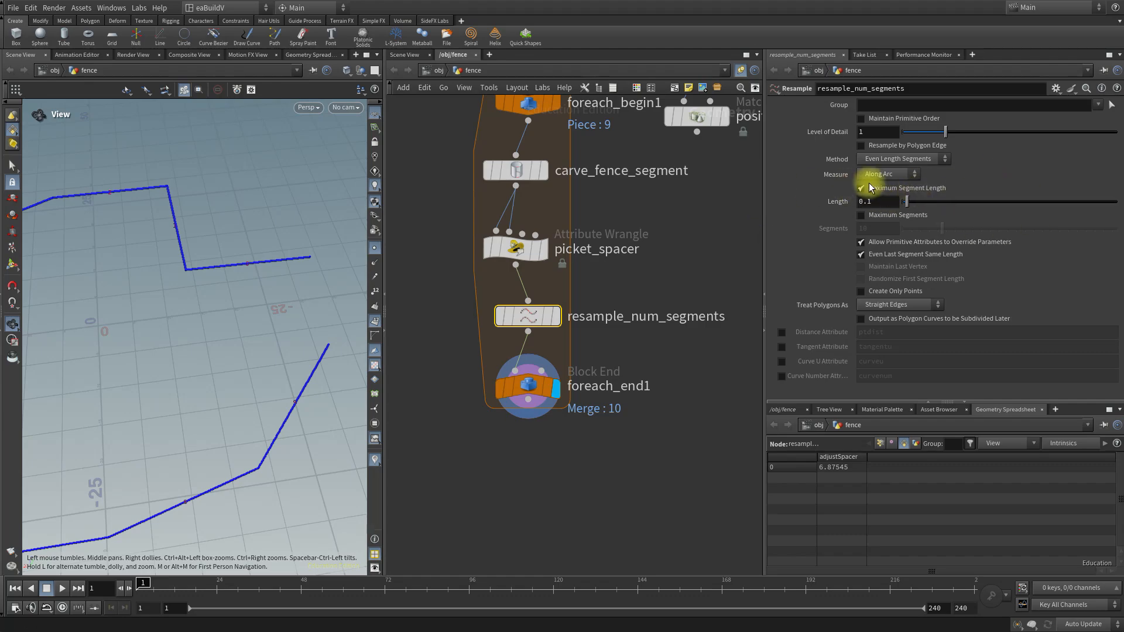
pyautogui.moveTo(908, 200); pyautogui.dragTo(939, 196)
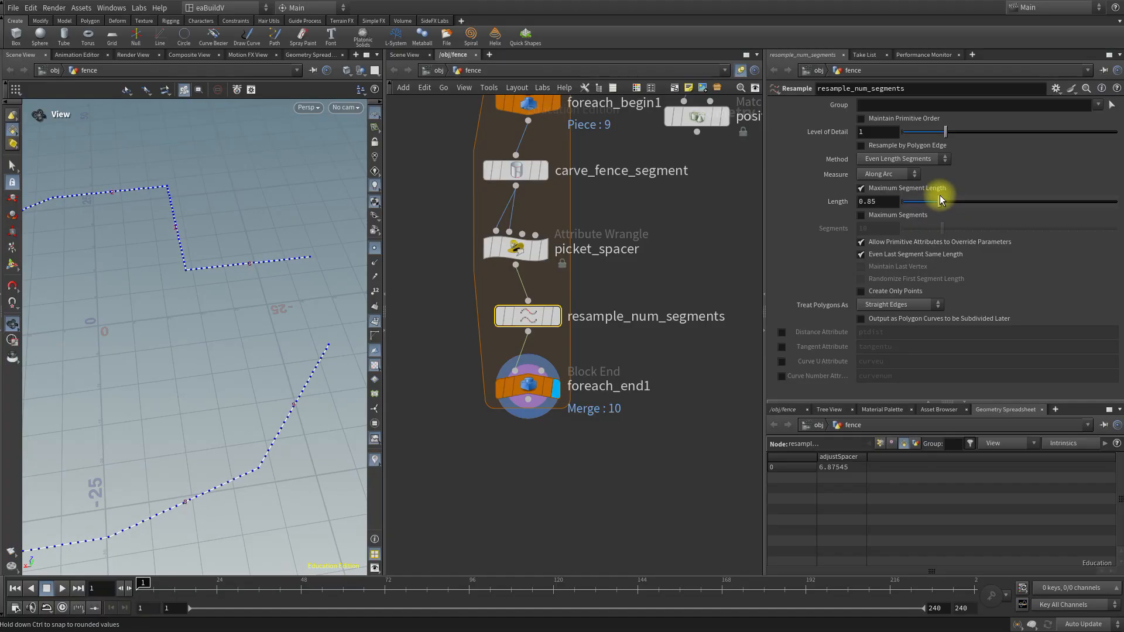
pyautogui.click(862, 189)
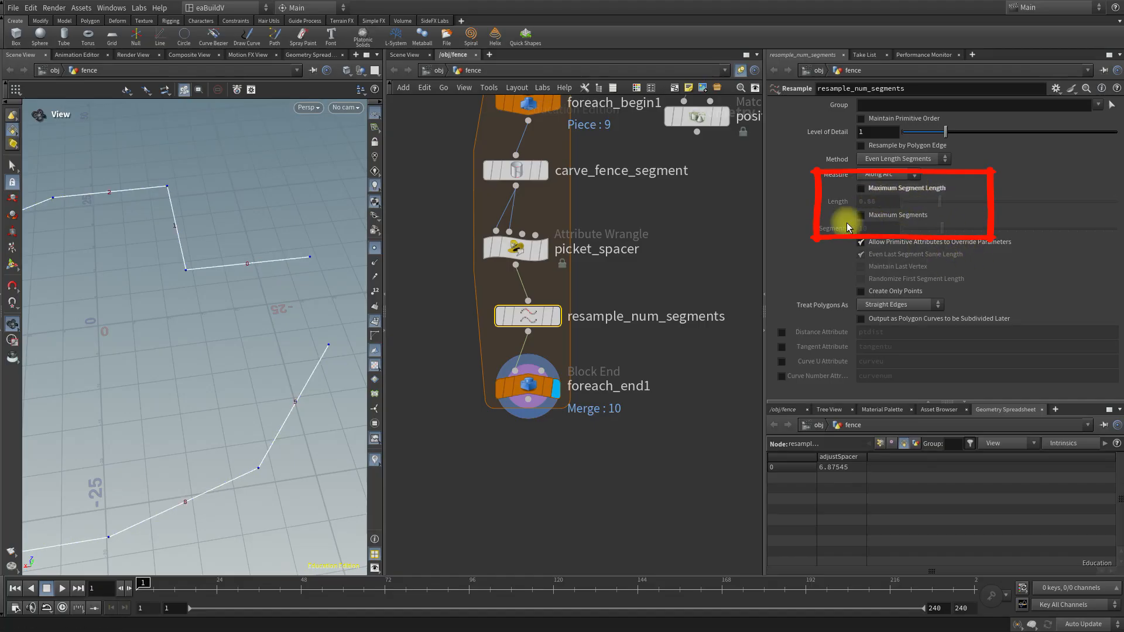
pyautogui.click(862, 215)
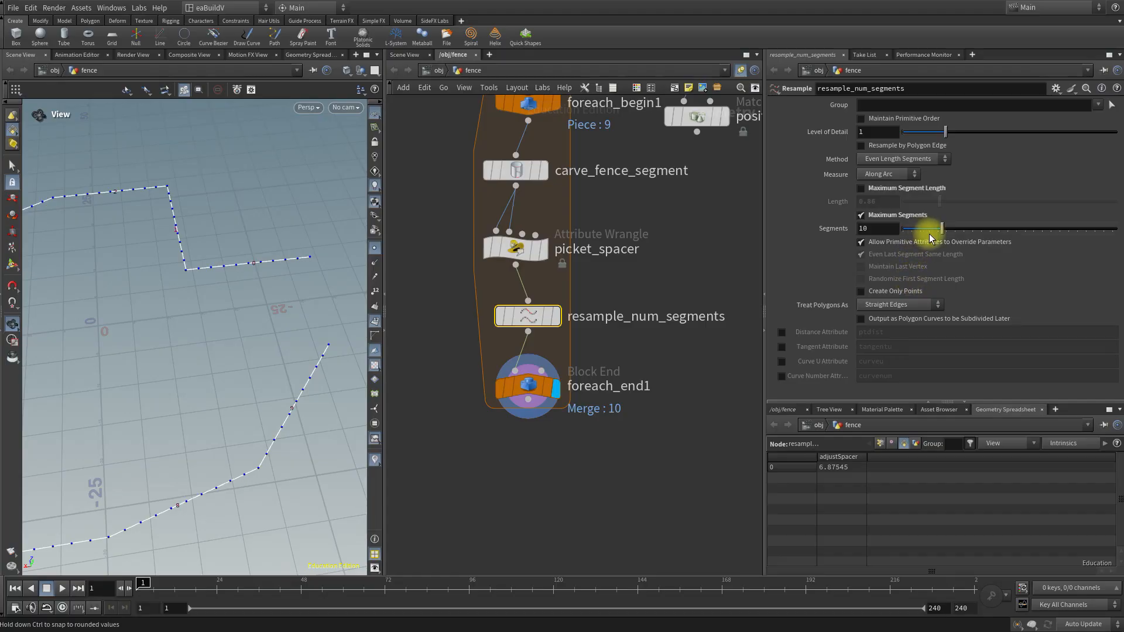
pyautogui.moveTo(944, 228); pyautogui.dragTo(929, 222)
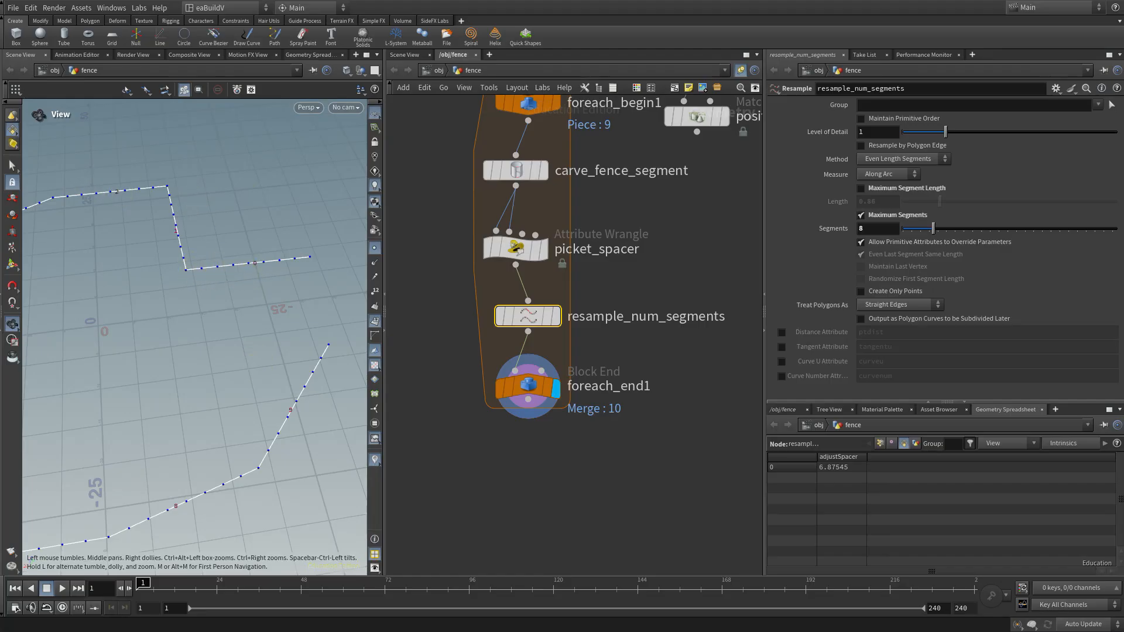
# Replace the Segments value of resample_num_segments with an expression starting prim("../picket_spacer/",0, to reference the picket_spacer node's first primitive.
pyautogui.click(877, 228)
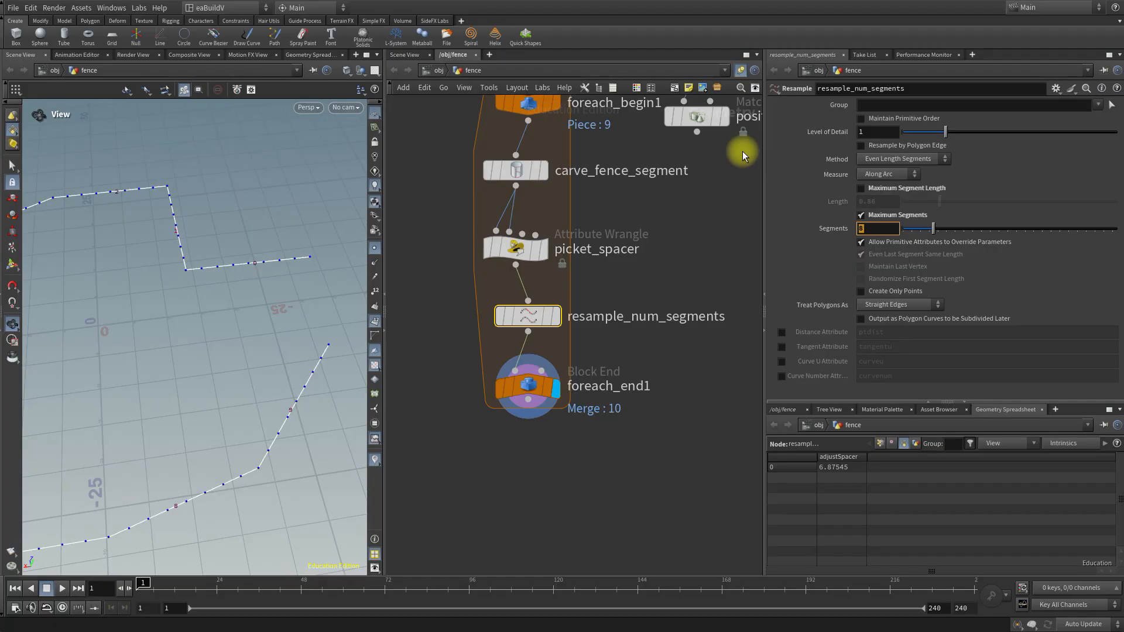
pyautogui.write('prim(')
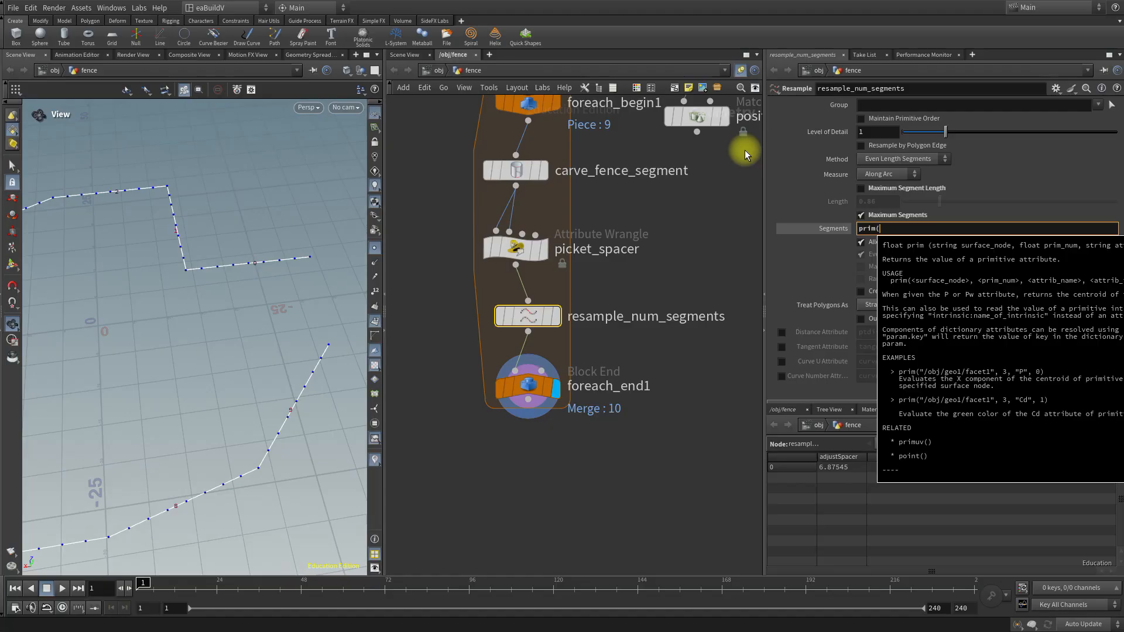
pyautogui.click(511, 251)
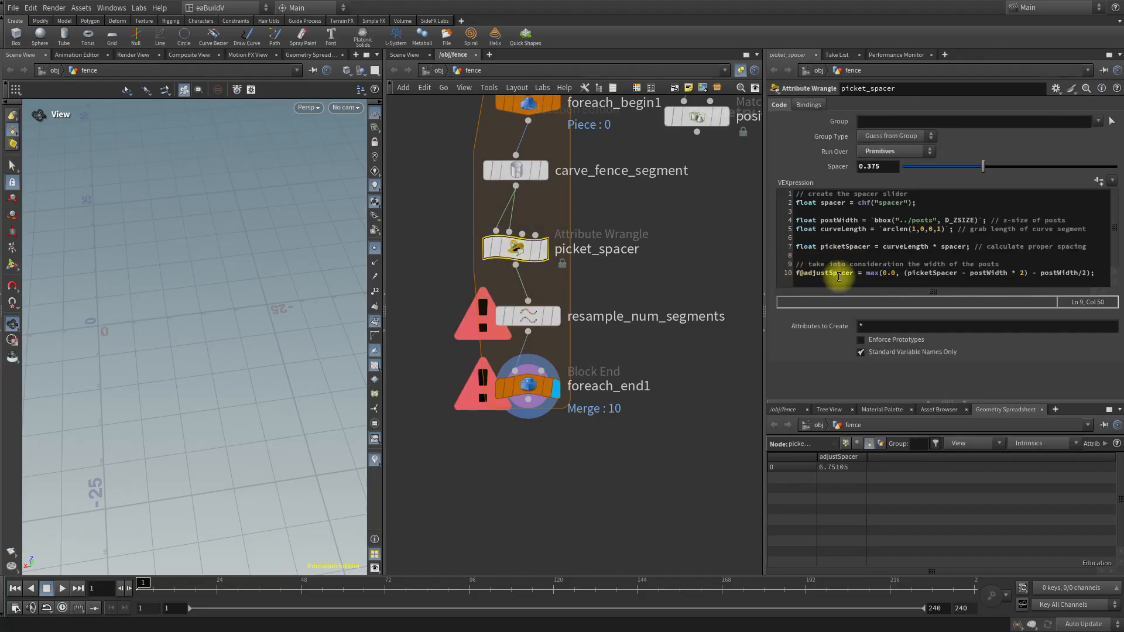
pyautogui.click(528, 321)
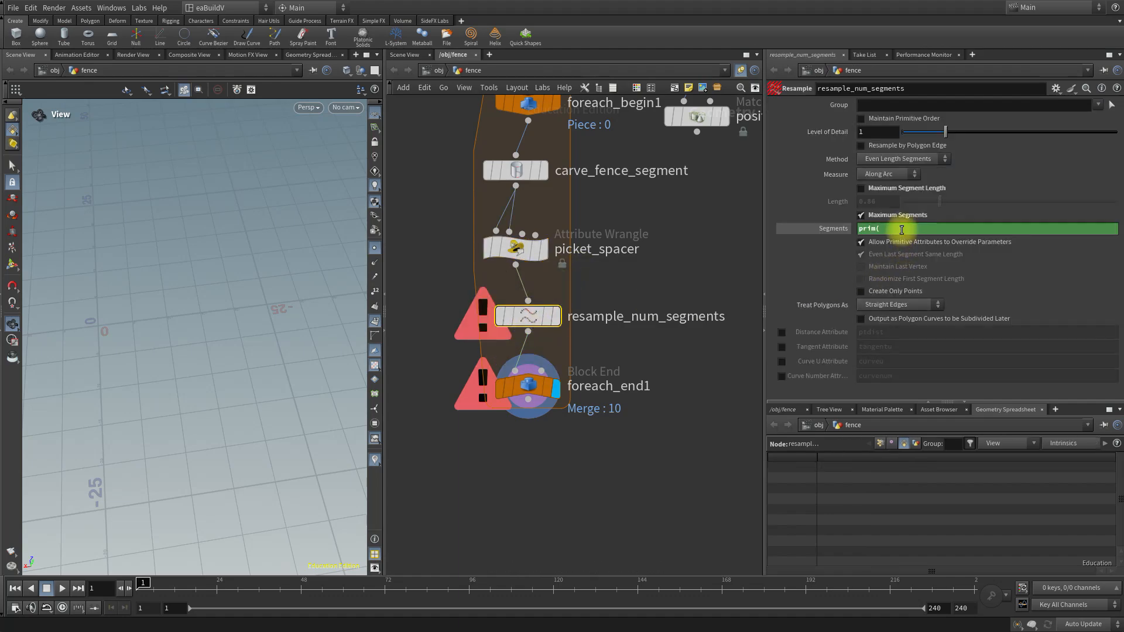
pyautogui.click(902, 229)
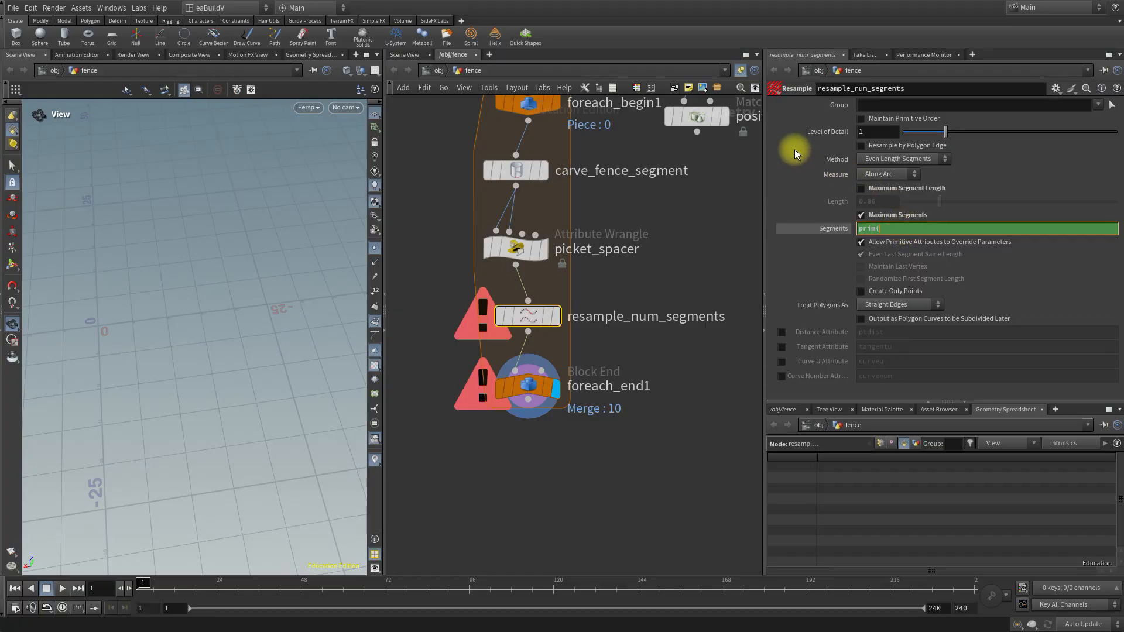
pyautogui.write('"')
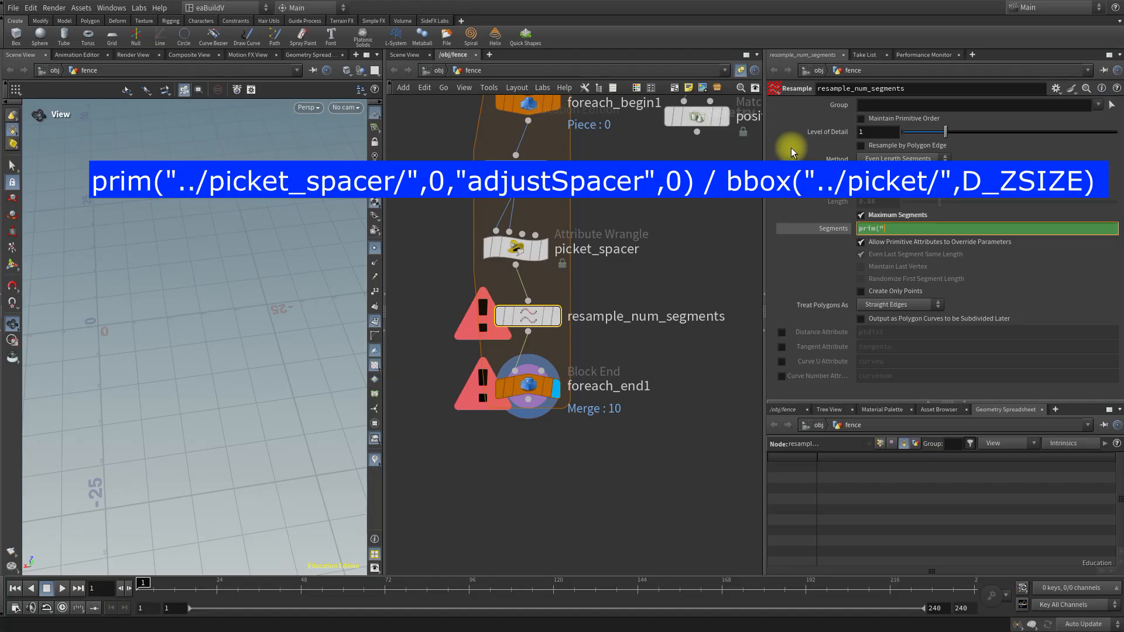
pyautogui.write('../')
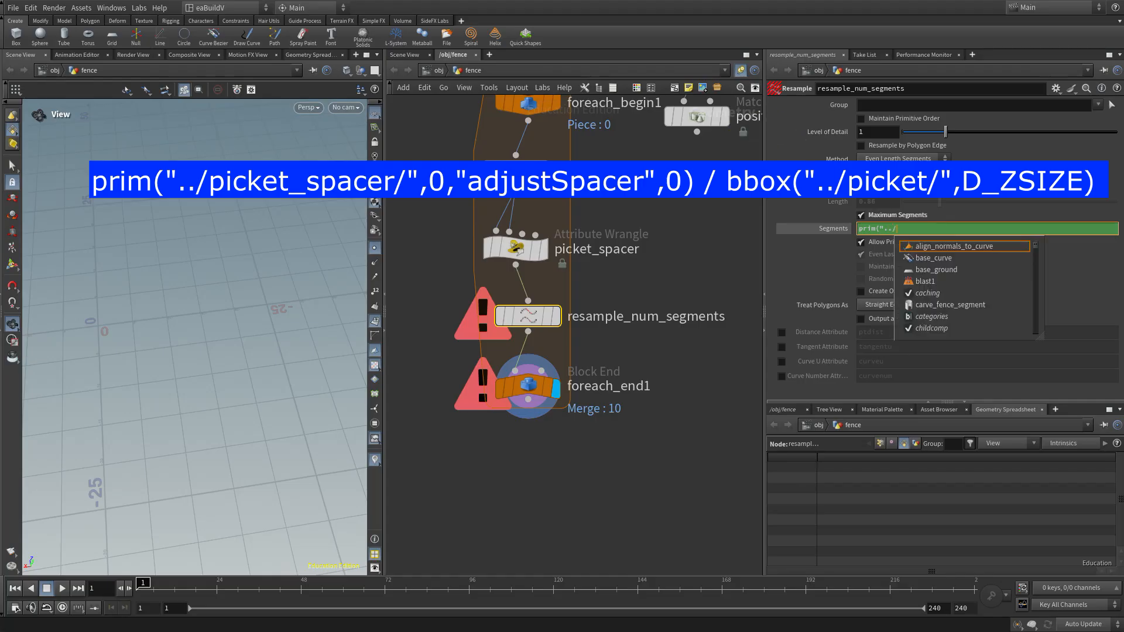
pyautogui.write('pick')
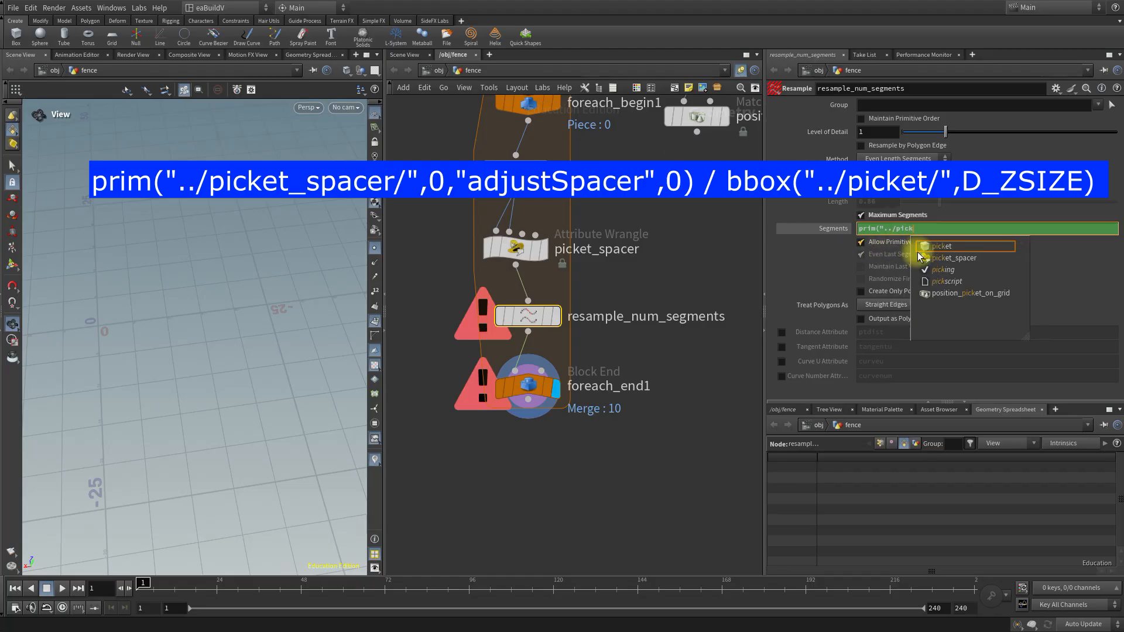
pyautogui.click(955, 258)
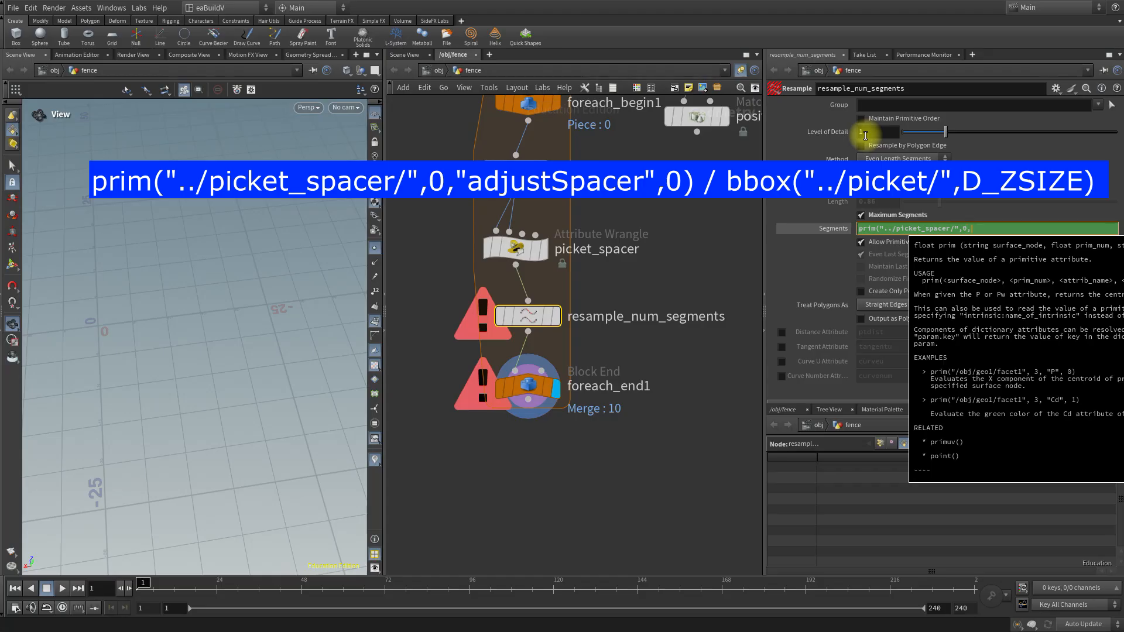
# Complete the prim() call in the Segments expression with the attribute "adjustSpacer" and index 0.
pyautogui.write('"')
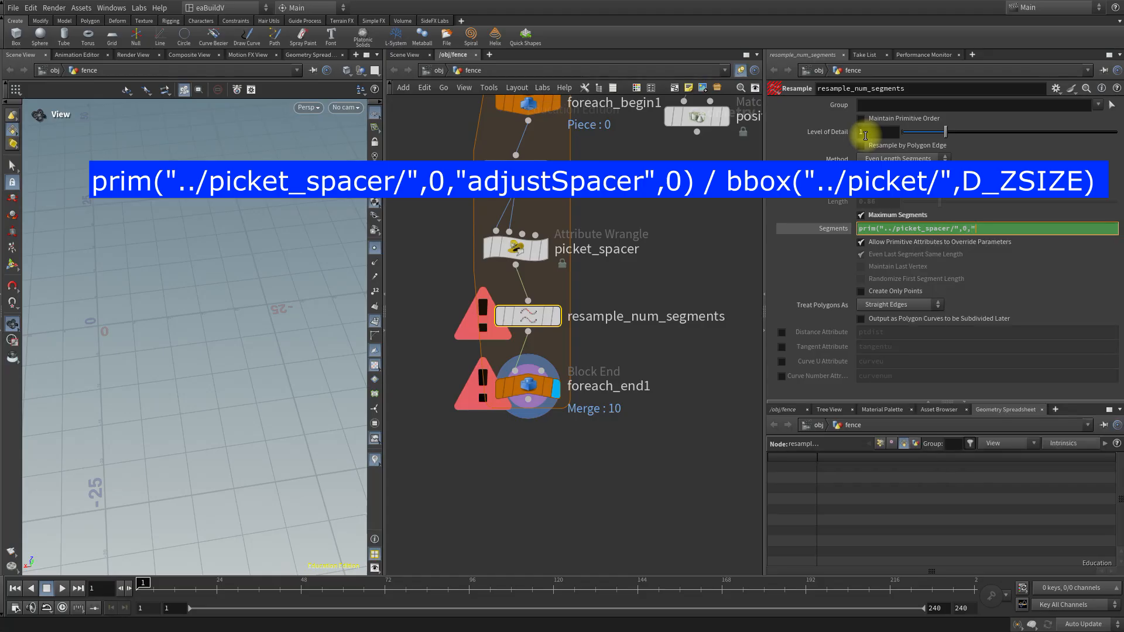
pyautogui.write('adjustSpacer",')
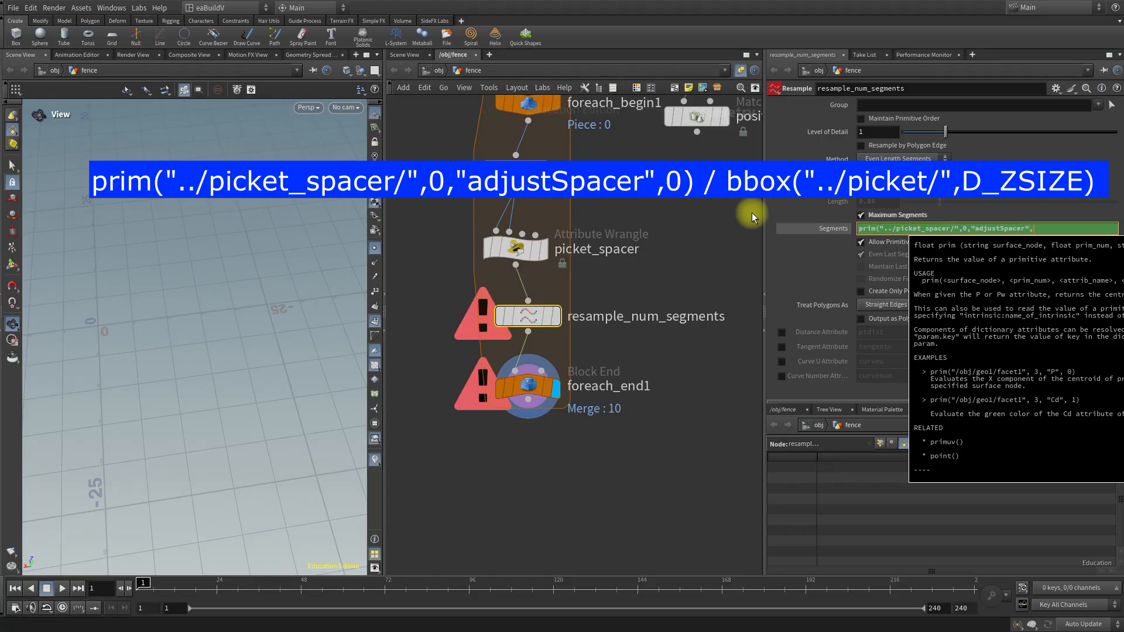
pyautogui.write('0)')
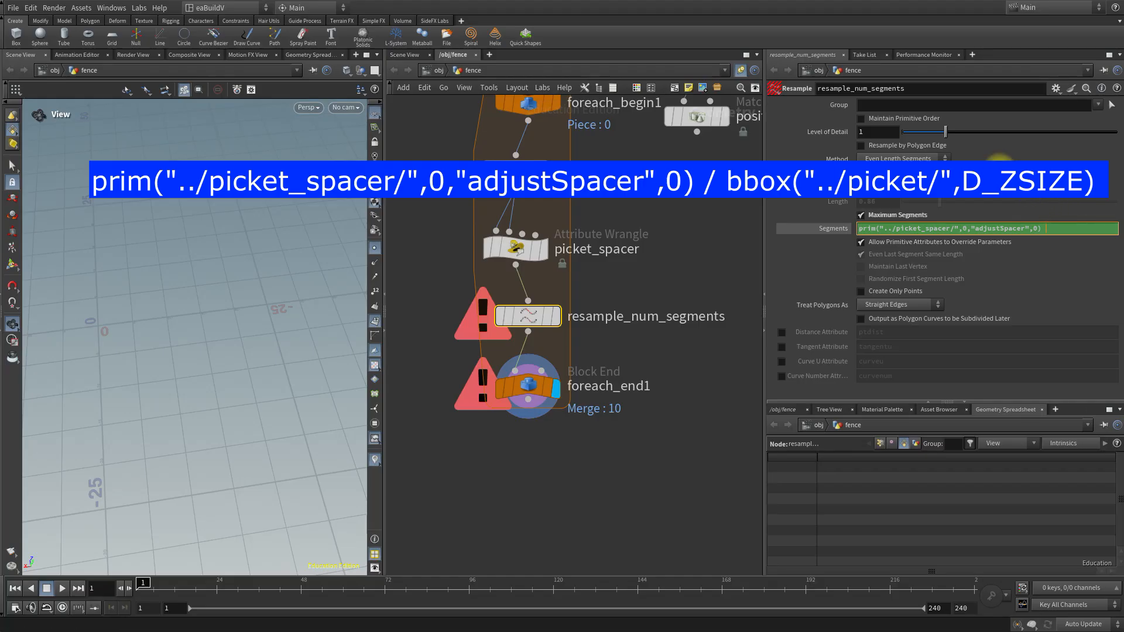
# Divide the prim() call in the Segments expression by the picket's depth, using bbox("../picket/",D_ZSIZE), and apply it.
pyautogui.write('bo')
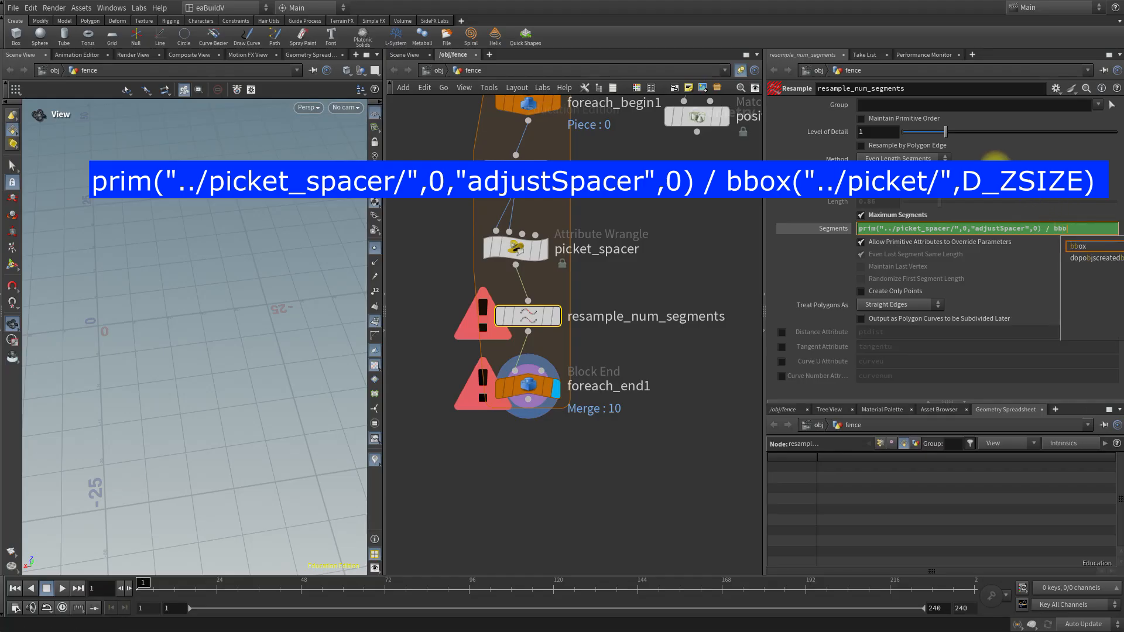
pyautogui.write('x("')
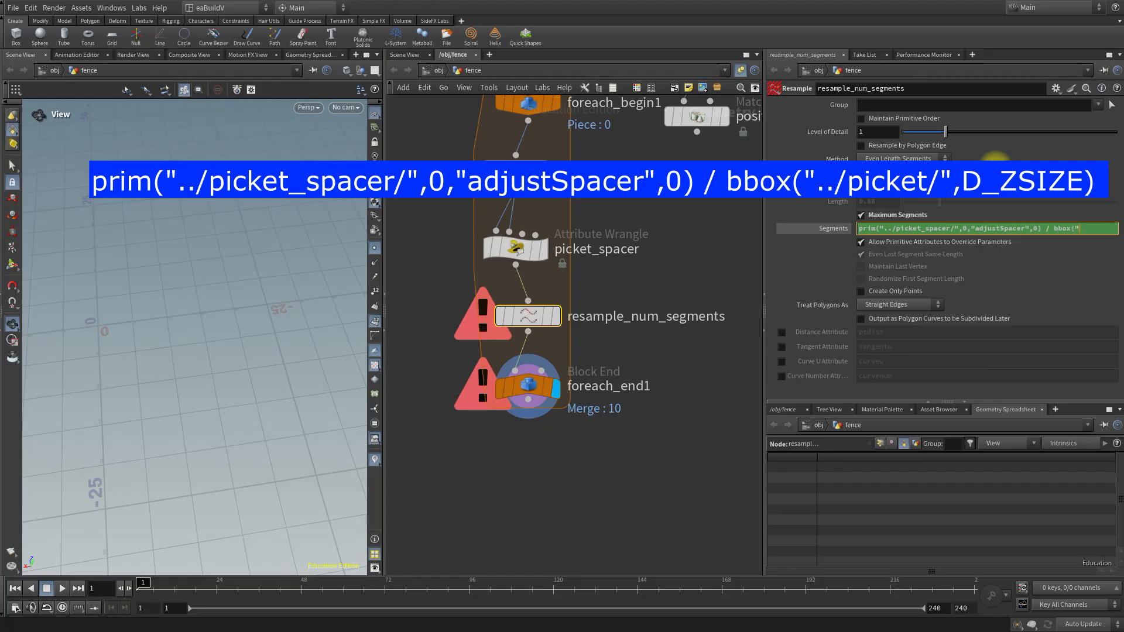
pyautogui.write('../')
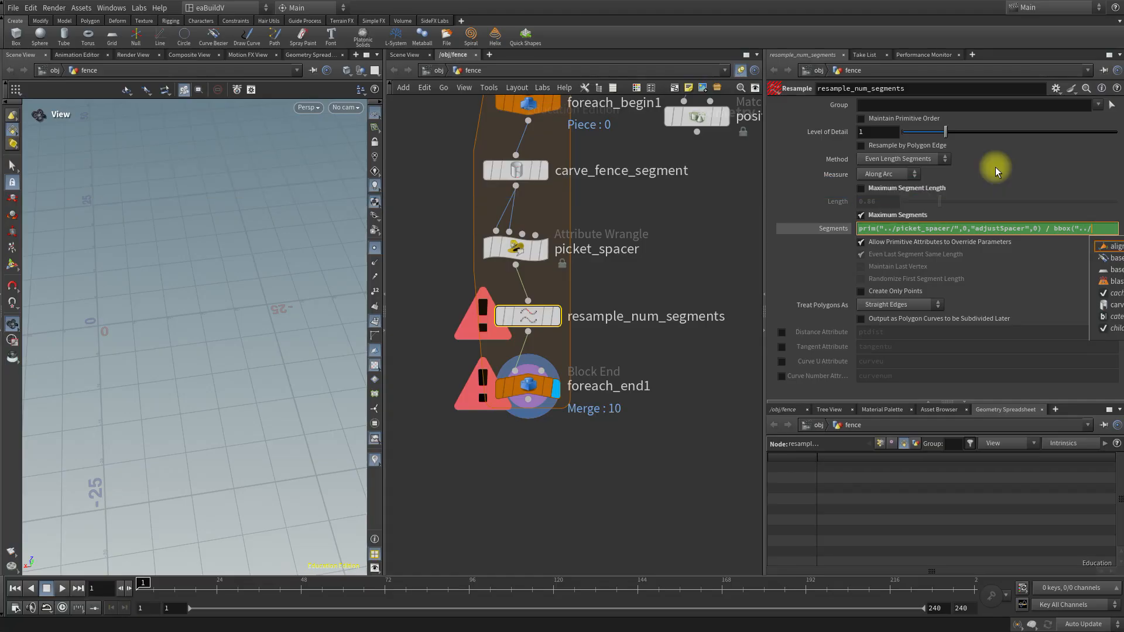
pyautogui.write('pic')
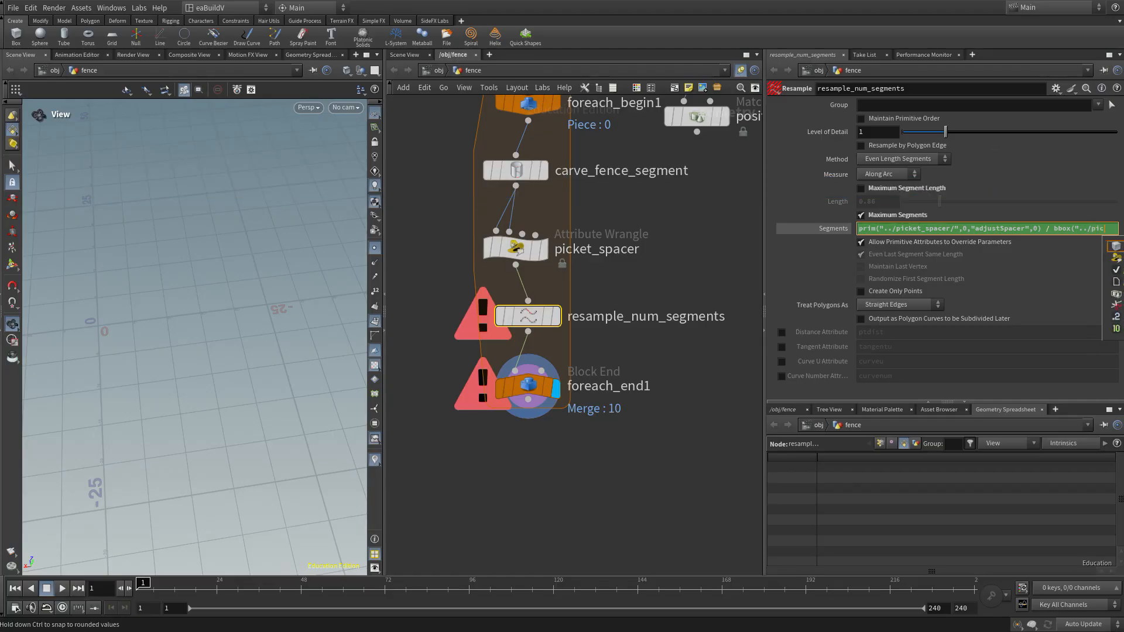
pyautogui.click(1115, 246)
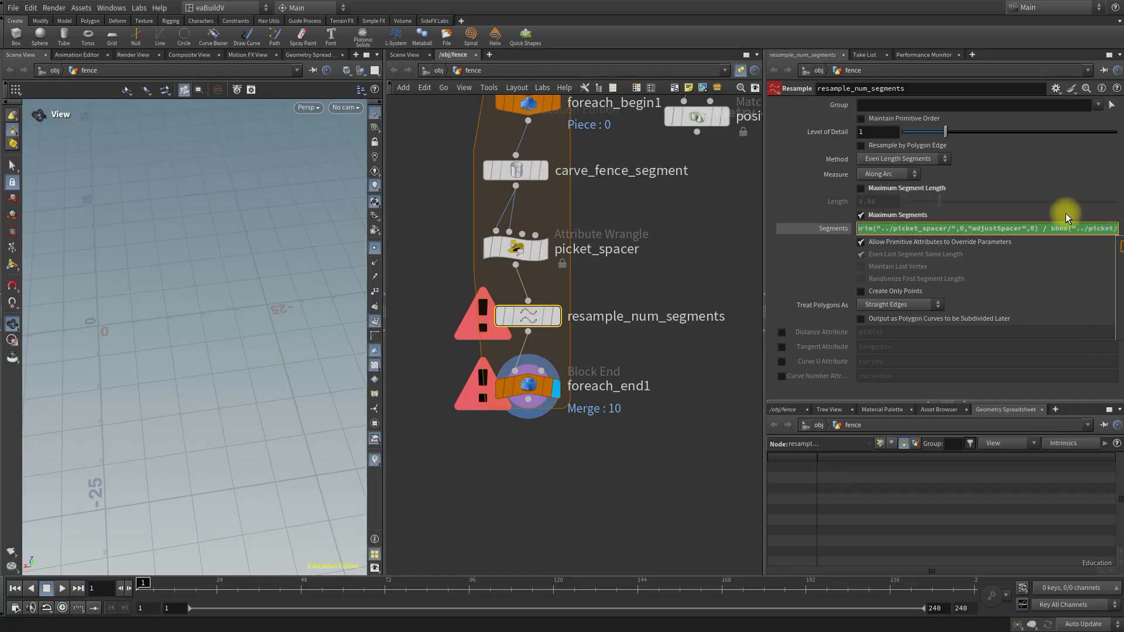
pyautogui.write('",')
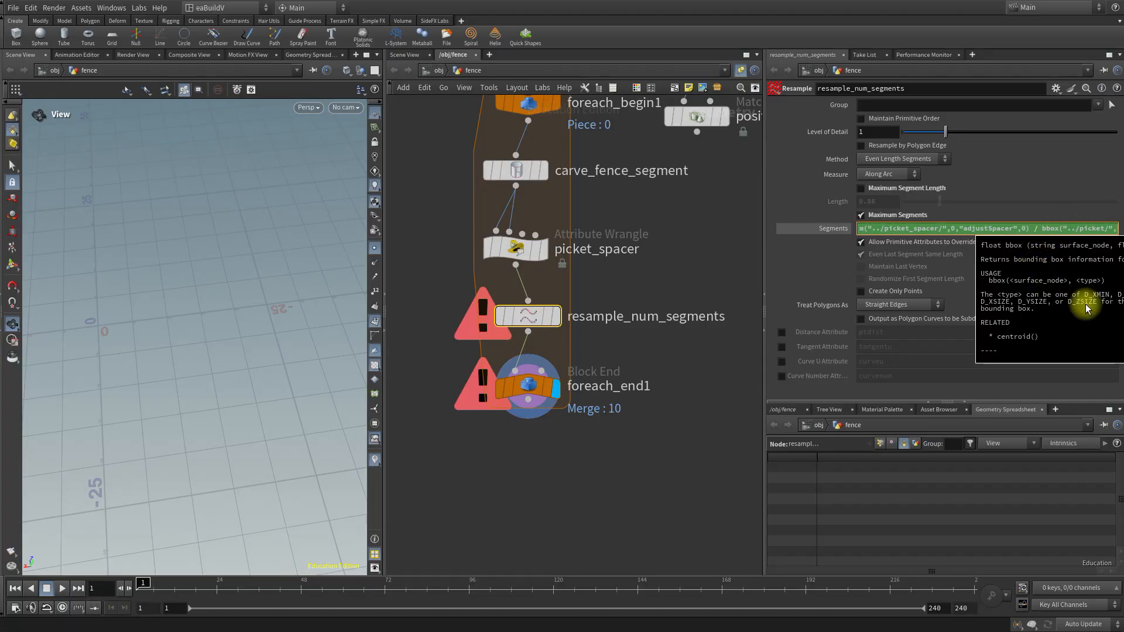
pyautogui.write('D_')
pyautogui.write('ZSIZE')
pyautogui.write(')')
pyautogui.press('Return')
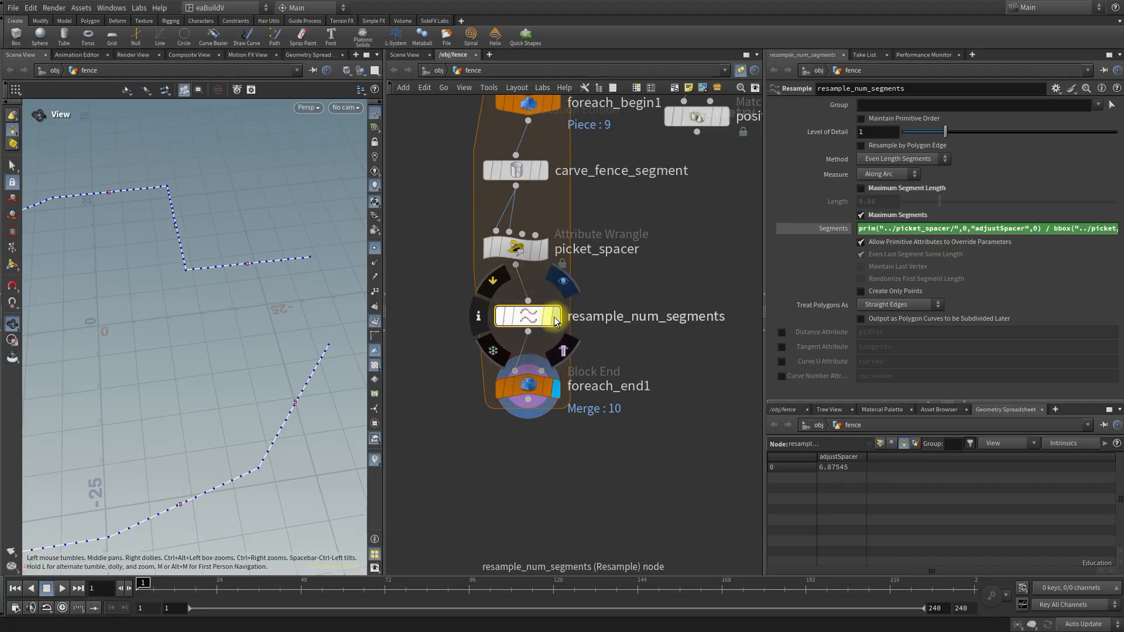
# Test the picket spacing by lowering picket_spacer's Spacer to 0.093, and settle it at 0.282.
pyautogui.moveTo(516, 361)
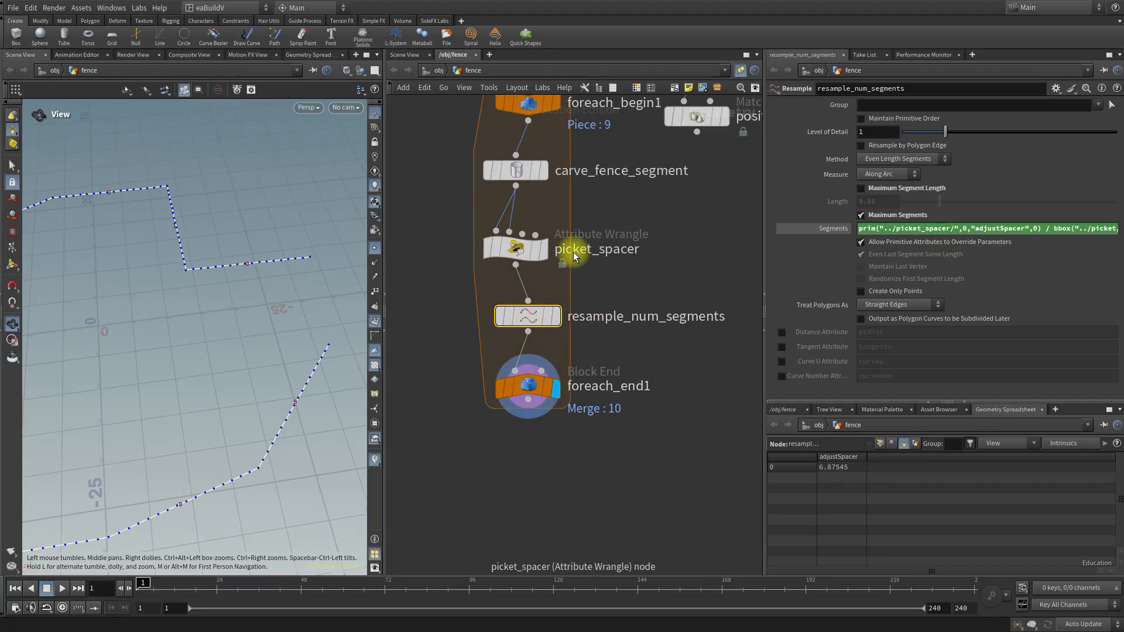
pyautogui.click(522, 249)
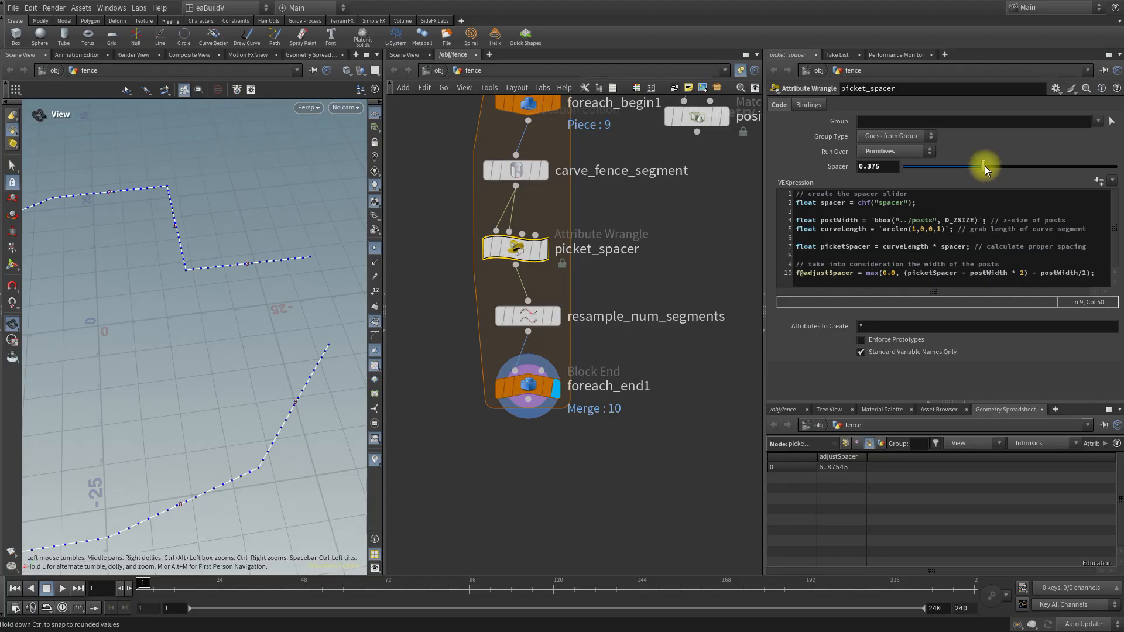
pyautogui.moveTo(983, 164); pyautogui.dragTo(923, 176)
pyautogui.moveTo(174, 343); pyautogui.dragTo(284, 297)
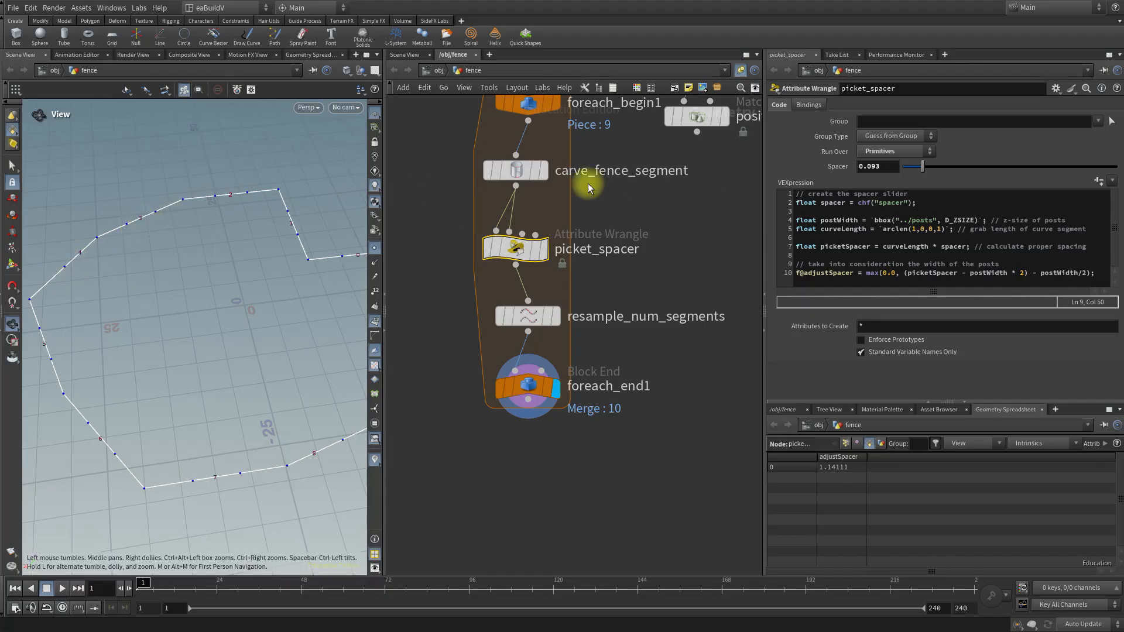
pyautogui.moveTo(923, 166); pyautogui.dragTo(964, 166)
pyautogui.moveTo(677, 416); pyautogui.dragTo(629, 451, button='middle')
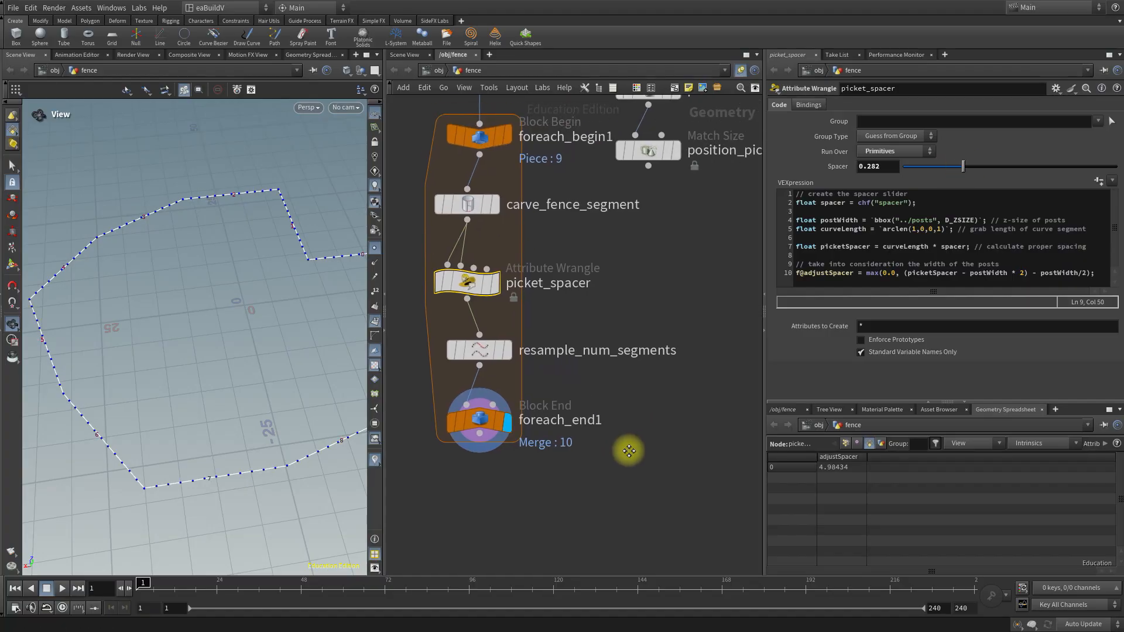
pyautogui.scroll(-3, 663, 402)
pyautogui.moveTo(709, 344); pyautogui.dragTo(658, 296, button='middle')
pyautogui.scroll(-2, 700, 366)
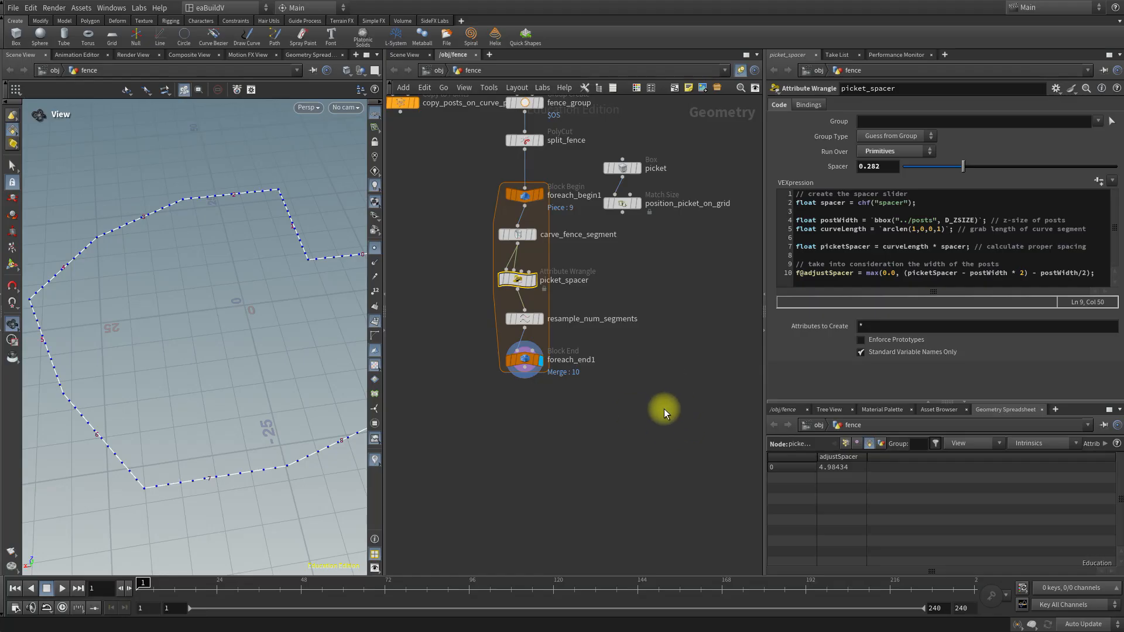
pyautogui.moveTo(649, 436); pyautogui.dragTo(684, 507, button='middle')
pyautogui.moveTo(240, 378)
pyautogui.mouseDown()
pyautogui.moveTo(201, 367)
pyautogui.moveTo(183, 344)
pyautogui.moveTo(228, 422)
pyautogui.moveTo(227, 389)
pyautogui.mouseUp()
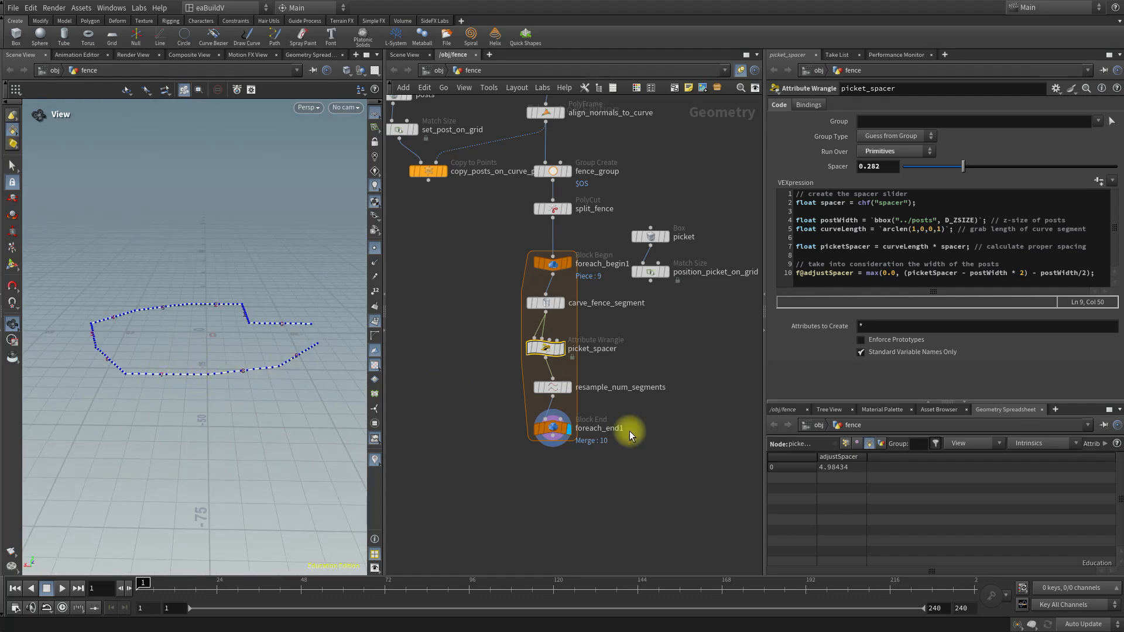